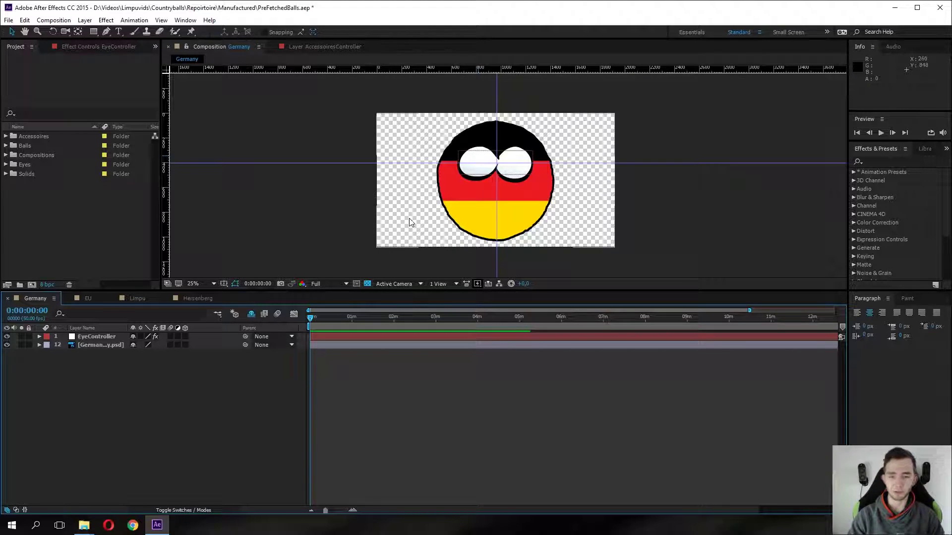
Zoom in on the Germany ball and drag the EyeController eyes up off the ball.
{"action": "key", "text": "period"}
{"action": "key", "text": "period"}
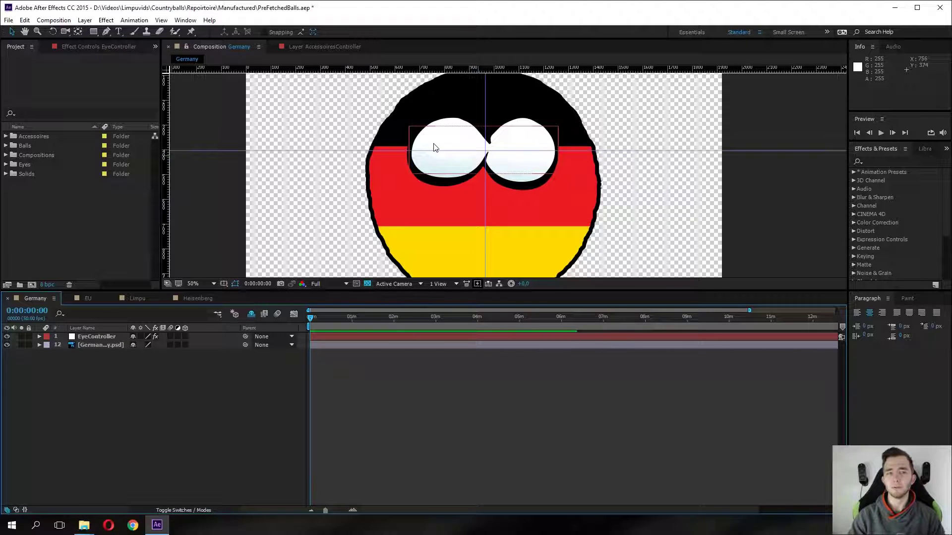
{"action": "scroll", "coordinate": [432, 149], "scroll_direction": "up", "scroll_amount": 1}
{"action": "scroll", "coordinate": [433, 148], "scroll_direction": "down", "scroll_amount": 1}
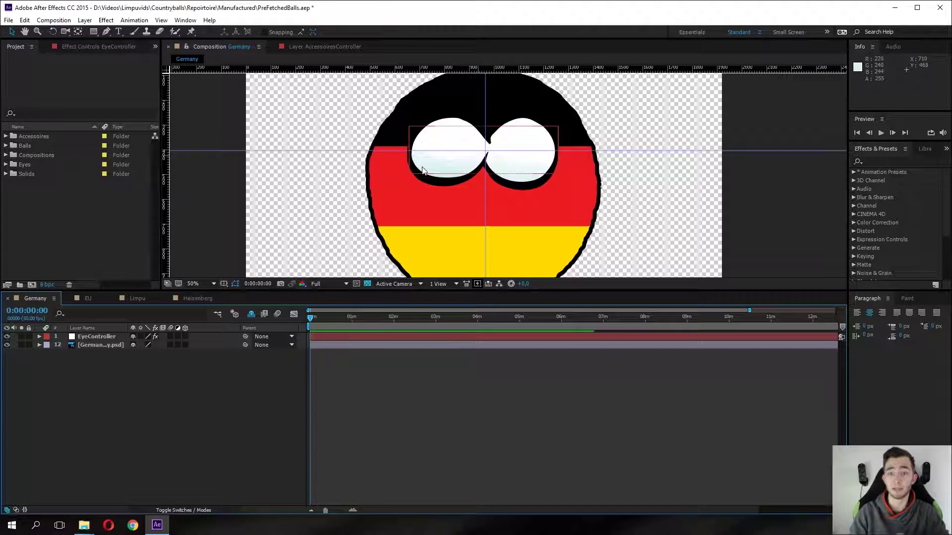
{"action": "left_click", "coordinate": [456, 166]}
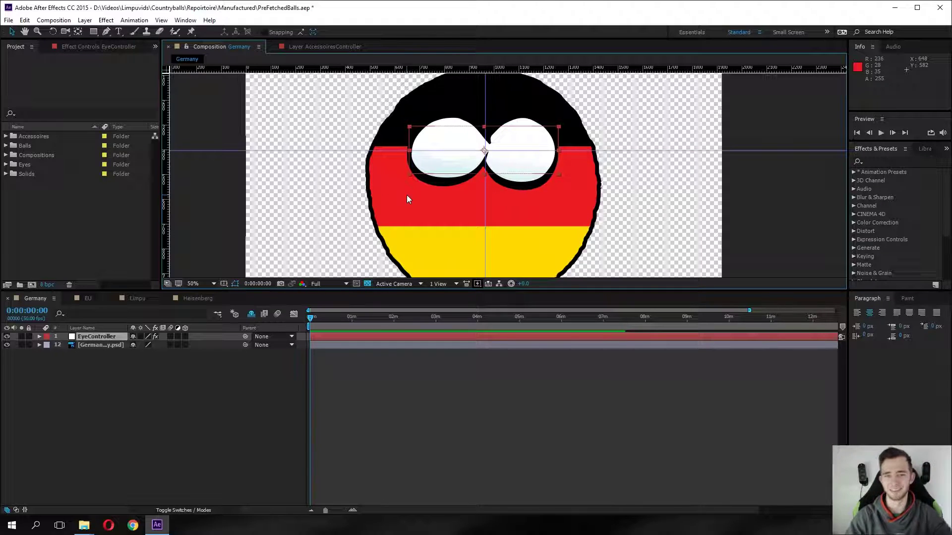
{"action": "left_click", "coordinate": [115, 395]}
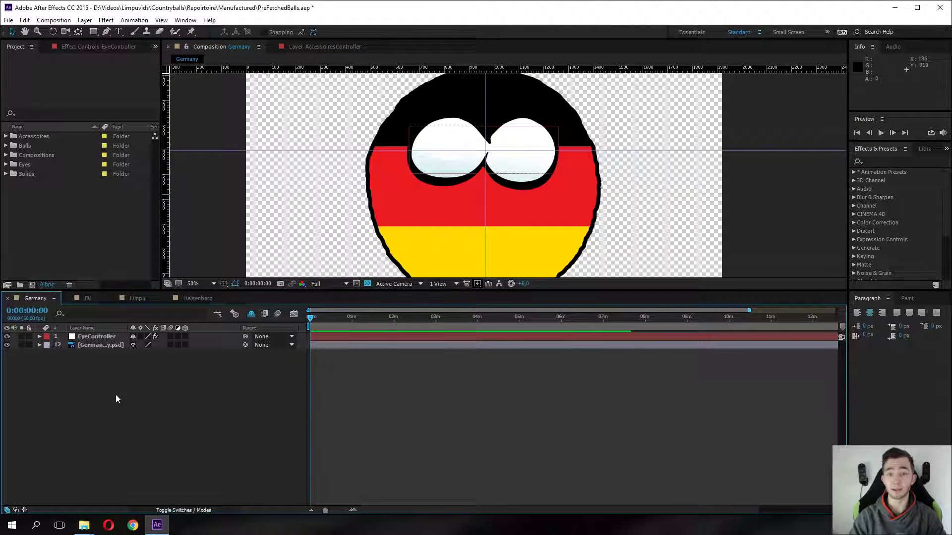
{"action": "left_click_drag", "start_coordinate": [442, 145], "coordinate": [435, 92]}
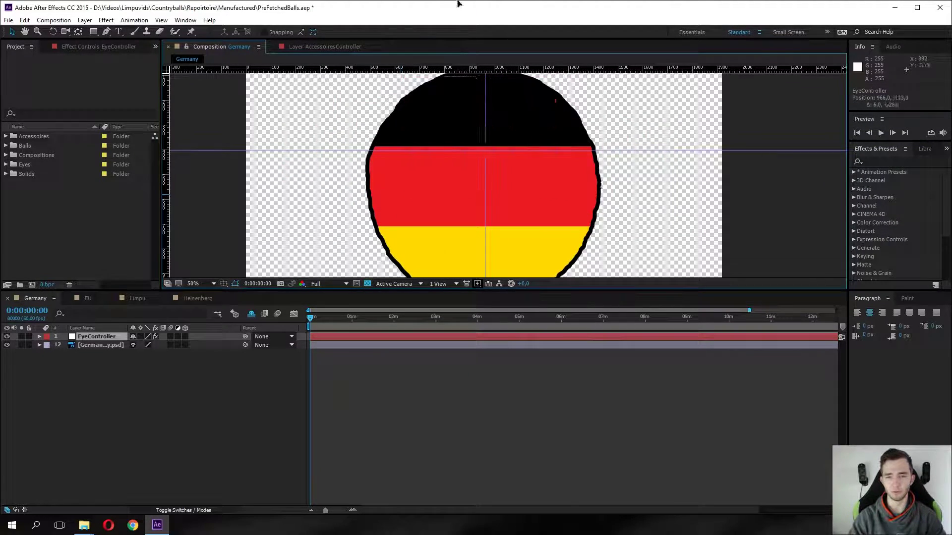
Undo the eye move and set EyeController's NormalEyes slider to 0 in Effect Controls.
{"action": "key", "text": "ctrl+z"}
{"action": "left_click", "coordinate": [94, 46]}
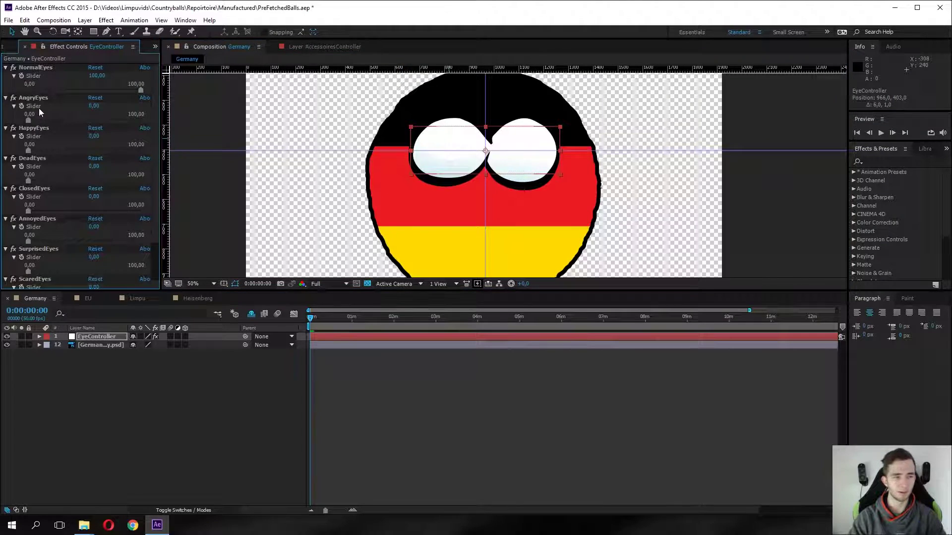
{"action": "left_click_drag", "start_coordinate": [141, 90], "coordinate": [171, 91]}
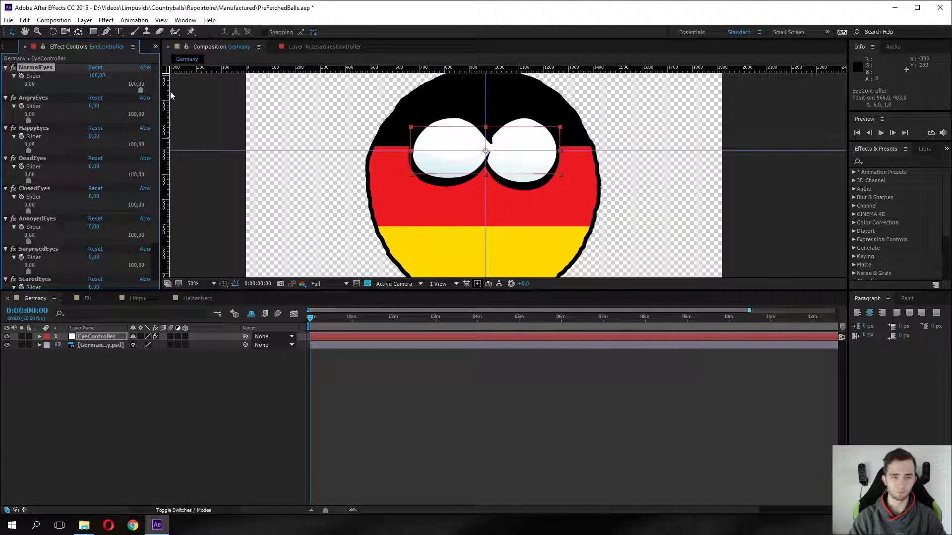
Drag the eyes to the left of the frame, then back onto the ball's centre.
{"action": "left_click_drag", "start_coordinate": [445, 136], "coordinate": [323, 135]}
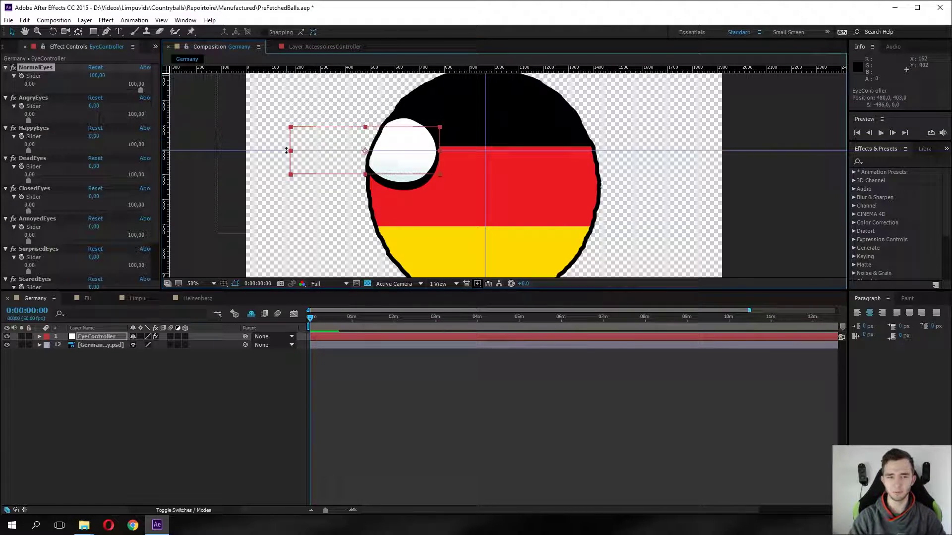
{"action": "left_click_drag", "start_coordinate": [314, 142], "coordinate": [440, 144]}
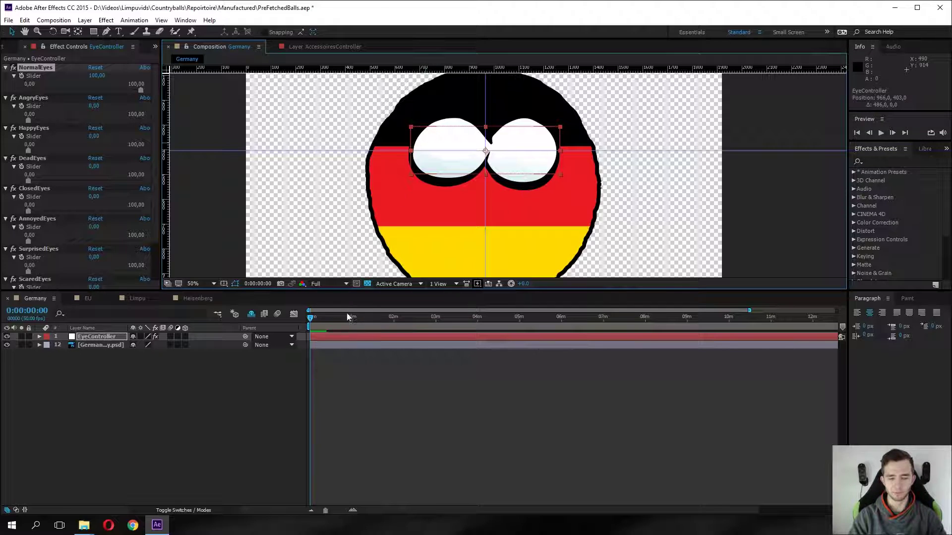
{"action": "left_click", "coordinate": [205, 398]}
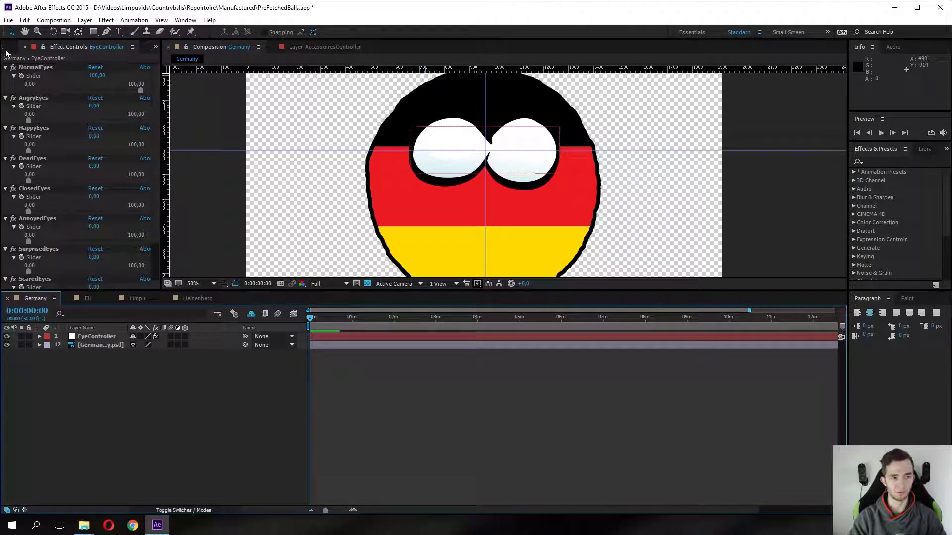
Create a new project folder named Tutorial.
{"action": "key", "text": "ctrl+0"}
{"action": "right_click", "coordinate": [35, 239]}
{"action": "left_click", "coordinate": [56, 256]}
{"action": "type", "text": "Tutorial"}
{"action": "key", "text": "Return"}
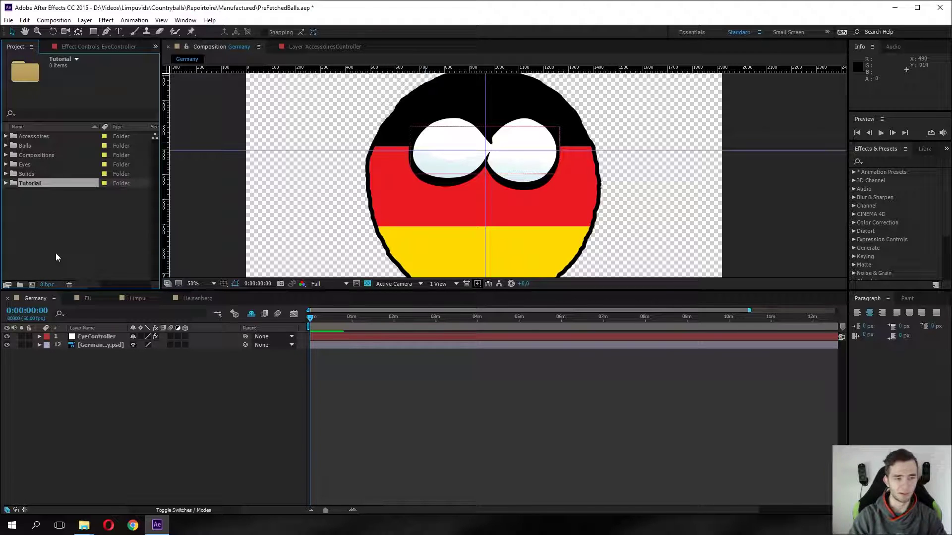
{"action": "left_click", "coordinate": [56, 258]}
Import Germany.psd into Tutorial as a composition with editable layer styles.
{"action": "left_click_drag", "start_coordinate": [196, 251], "coordinate": [31, 188]}
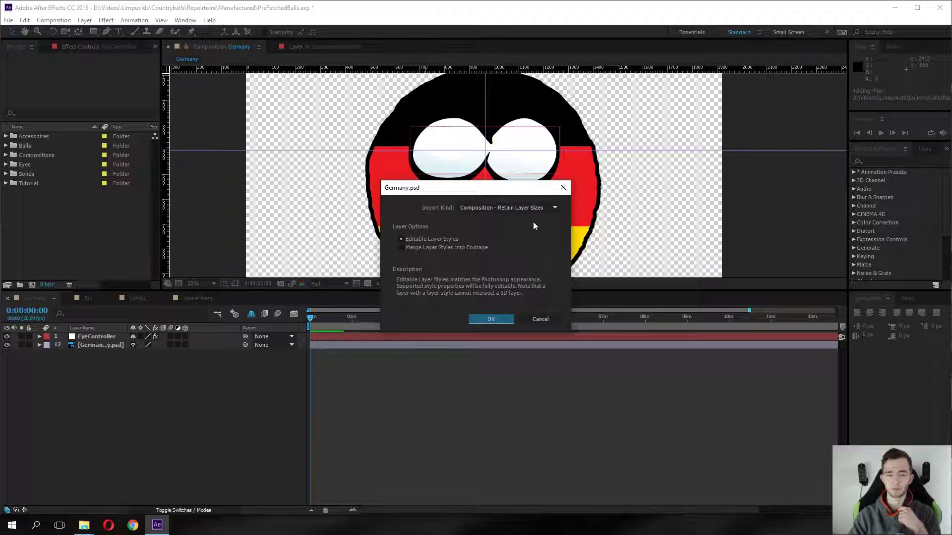
{"action": "left_click", "coordinate": [423, 239]}
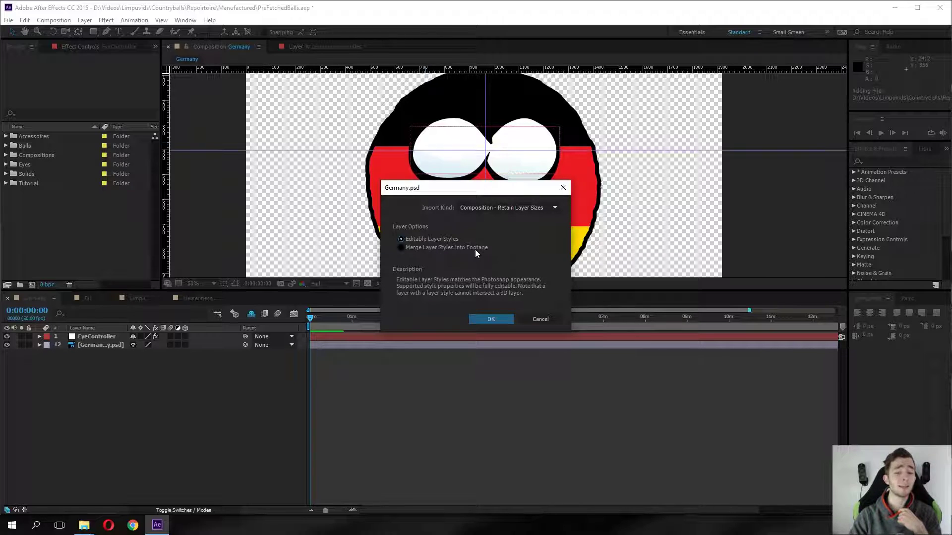
{"action": "left_click", "coordinate": [491, 322]}
Browse the Germany 2 Layers folder and open the Germany 2 composition.
{"action": "left_click", "coordinate": [32, 216]}
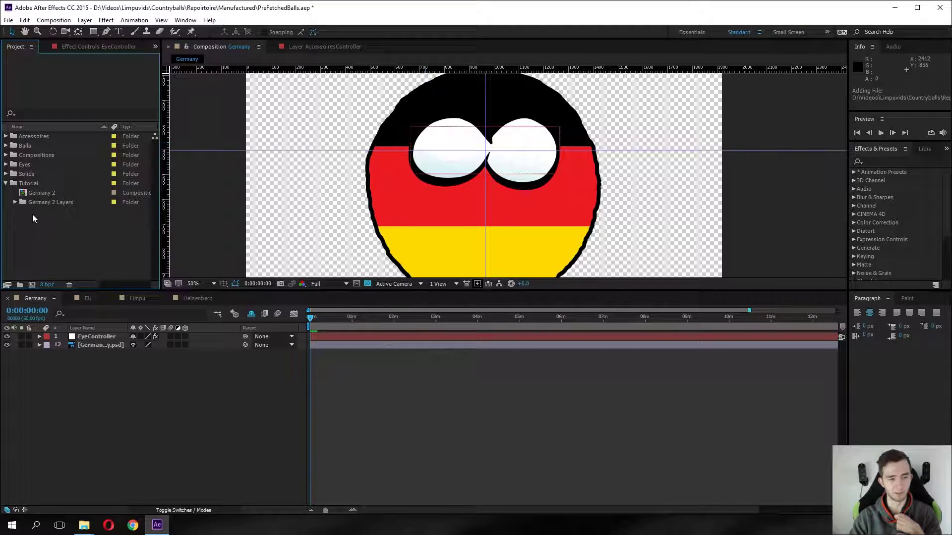
{"action": "left_click", "coordinate": [44, 203]}
{"action": "left_click", "coordinate": [15, 202]}
{"action": "left_click", "coordinate": [33, 210]}
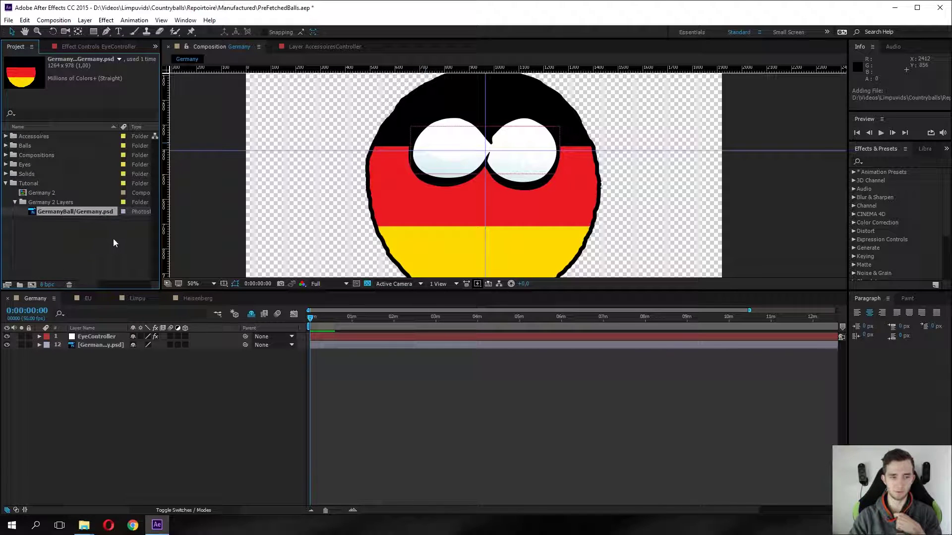
{"action": "left_click", "coordinate": [49, 193]}
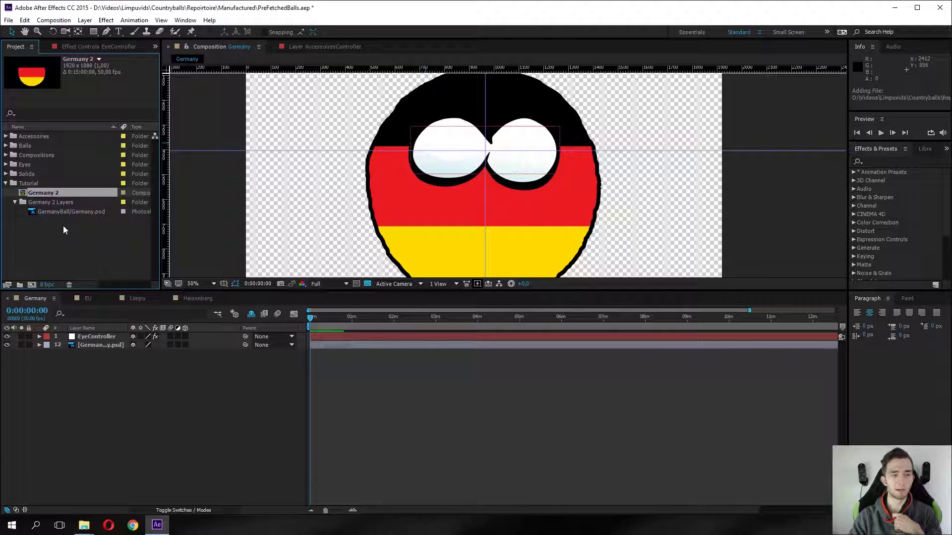
{"action": "double_click", "coordinate": [52, 193]}
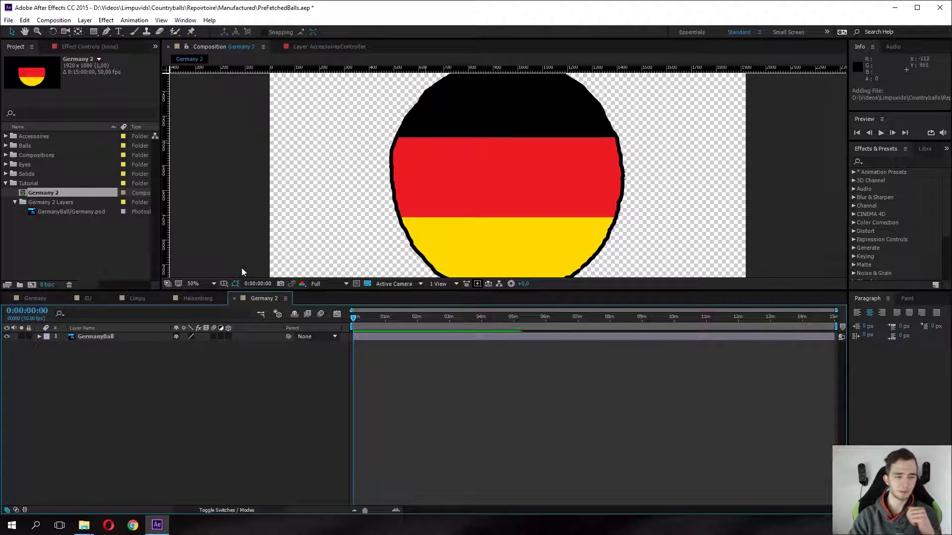
Inspect the GermanyBall layer, then collapse the Tutorial folder and expand the Eyes folder.
{"action": "left_click", "coordinate": [102, 338]}
{"action": "scroll", "coordinate": [470, 139], "scroll_direction": "down", "scroll_amount": 2}
{"action": "scroll", "coordinate": [446, 173], "scroll_direction": "up", "scroll_amount": 2}
{"action": "scroll", "coordinate": [379, 213], "scroll_direction": "down", "scroll_amount": 4}
{"action": "scroll", "coordinate": [378, 212], "scroll_direction": "up", "scroll_amount": 2}
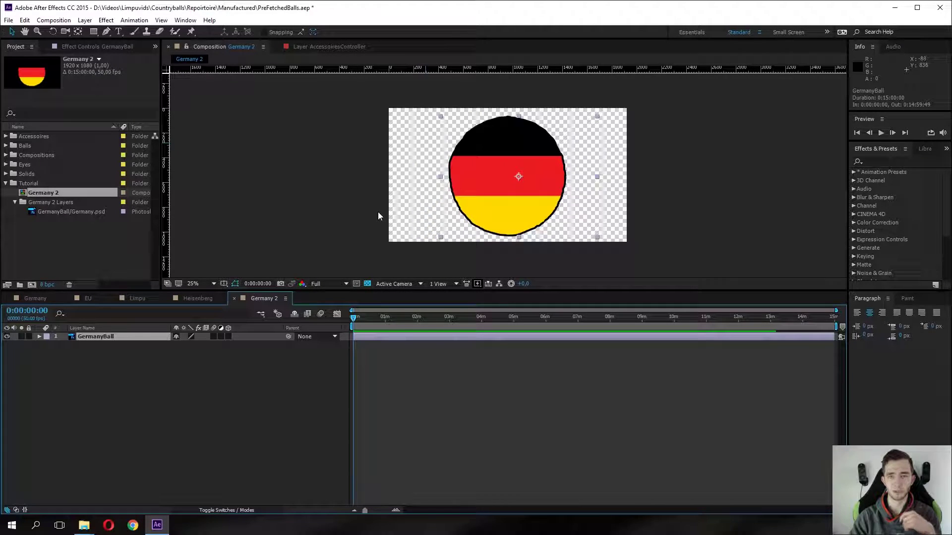
{"action": "left_click", "coordinate": [378, 213]}
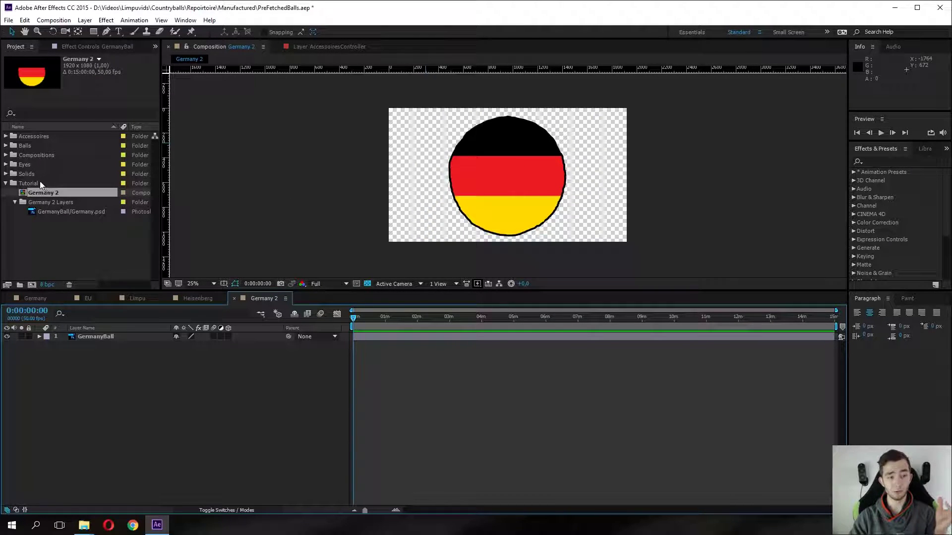
{"action": "left_click", "coordinate": [6, 184]}
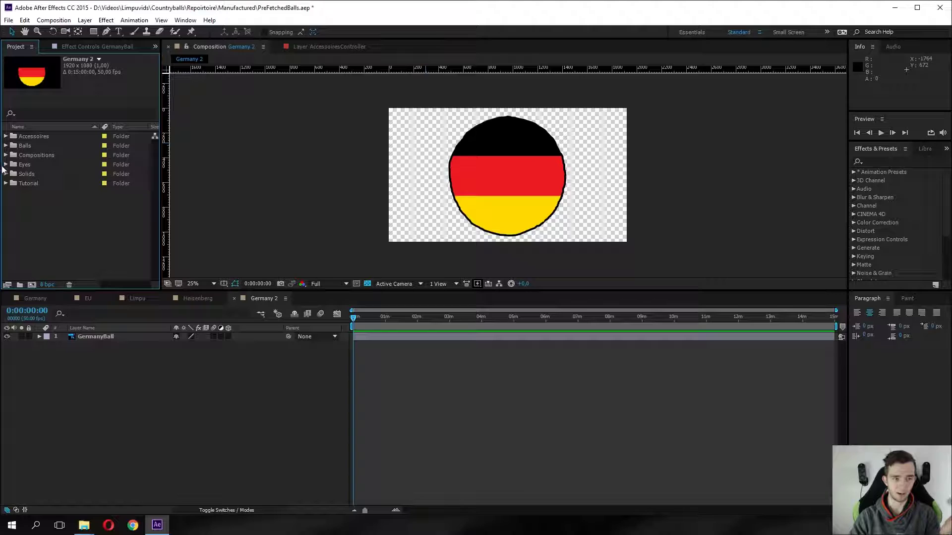
{"action": "left_click", "coordinate": [6, 165]}
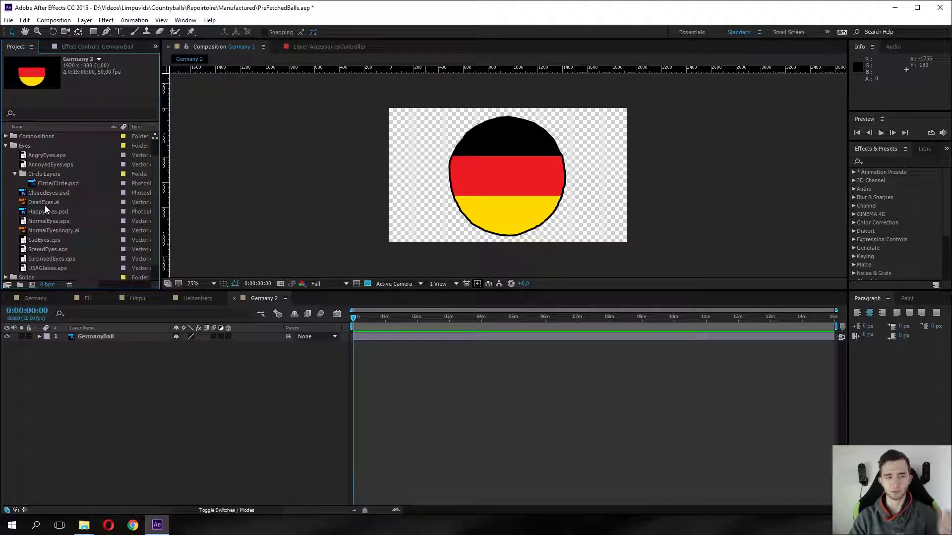
Add NormalEyes, SadEyes, AngryEyes and NormalEyesAngry to the Germany 2 timeline.
{"action": "left_click", "coordinate": [35, 221]}
{"action": "scroll", "coordinate": [66, 222], "scroll_direction": "down", "scroll_amount": 1}
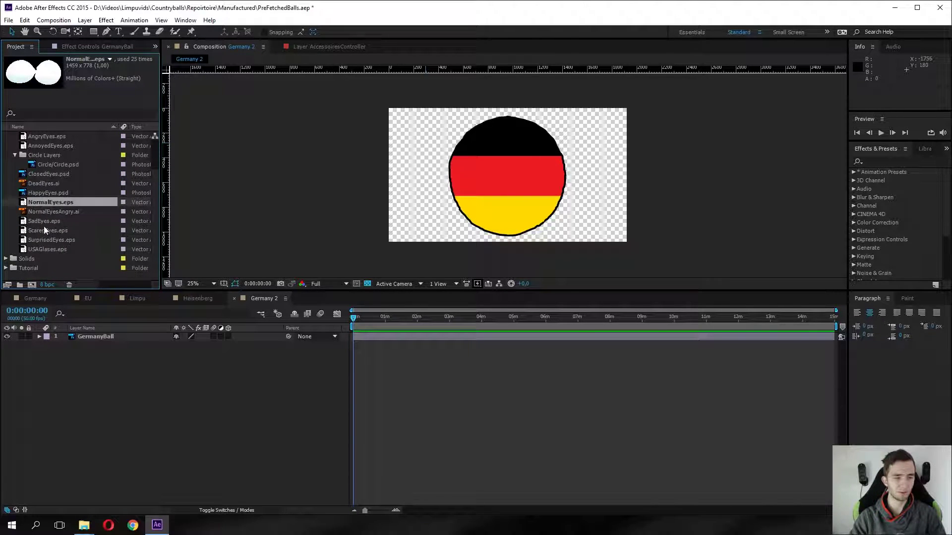
{"action": "left_click", "coordinate": [40, 221], "text": "ctrl"}
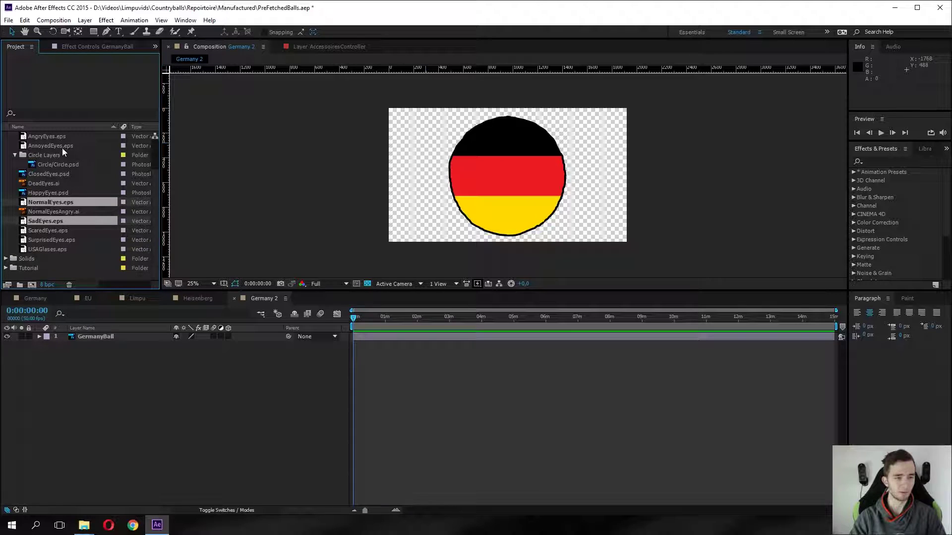
{"action": "left_click", "coordinate": [42, 136], "text": "ctrl"}
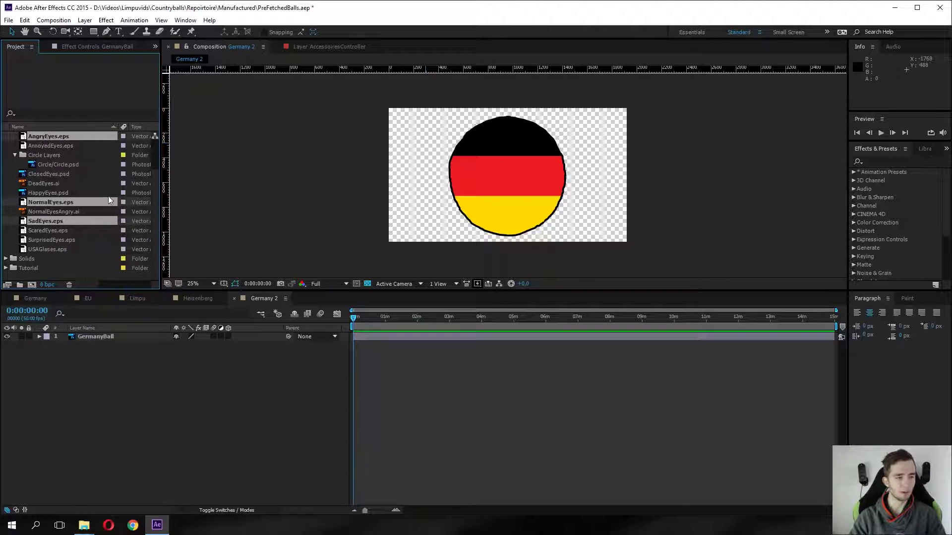
{"action": "left_click", "coordinate": [56, 213], "text": "ctrl"}
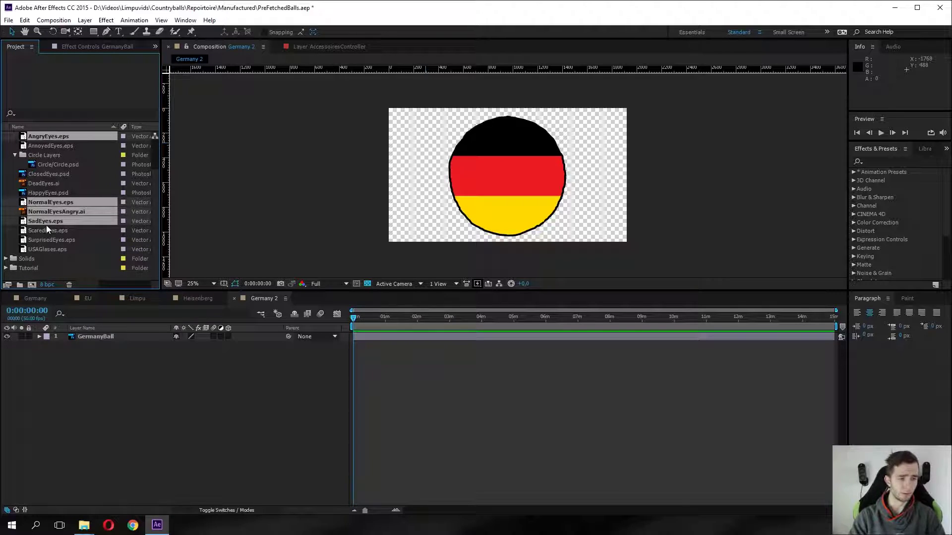
{"action": "left_click_drag", "start_coordinate": [47, 223], "coordinate": [77, 342]}
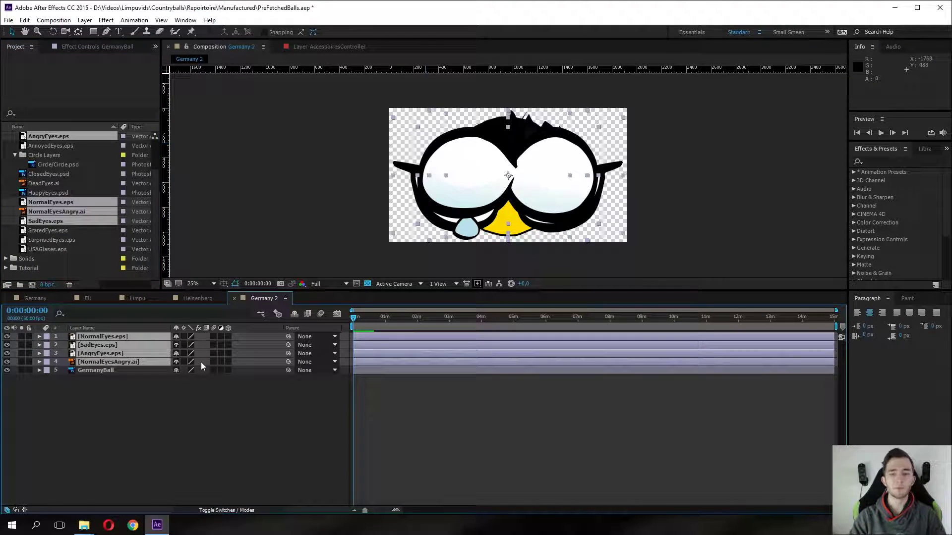
Move NormalEyes.eps to layer 4 and hide SadEyes, AngryEyes and NormalEyesAngry.
{"action": "left_click", "coordinate": [92, 382]}
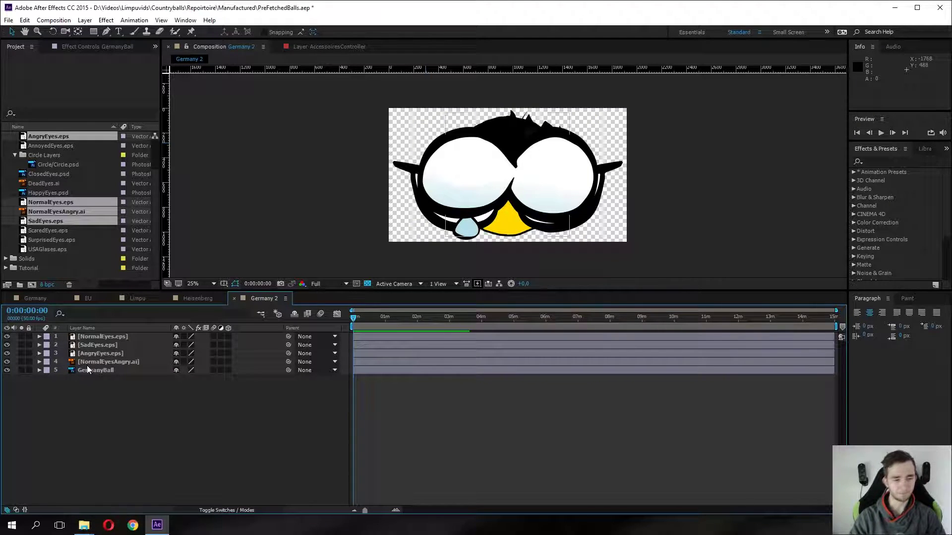
{"action": "left_click_drag", "start_coordinate": [99, 337], "coordinate": [99, 366]}
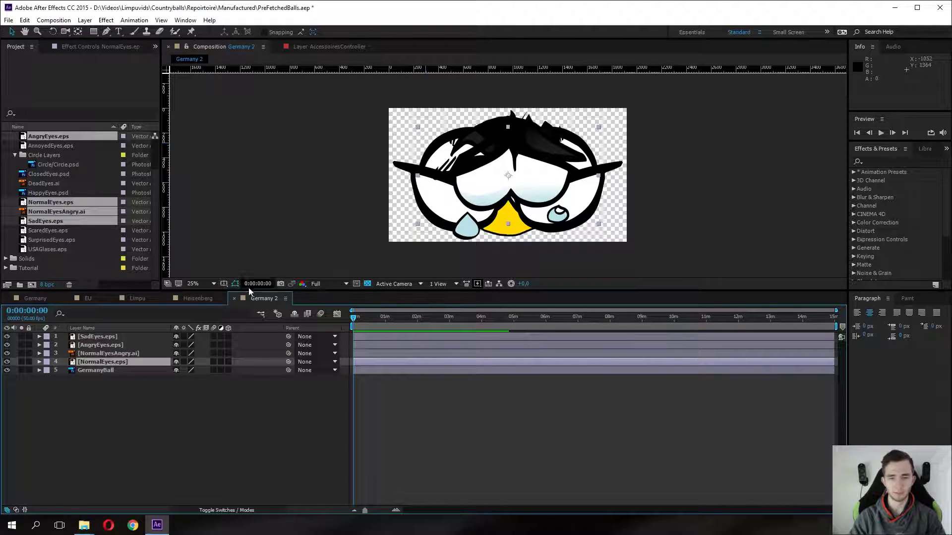
{"action": "left_click", "coordinate": [99, 392]}
{"action": "left_click_drag", "start_coordinate": [7, 336], "coordinate": [7, 360]}
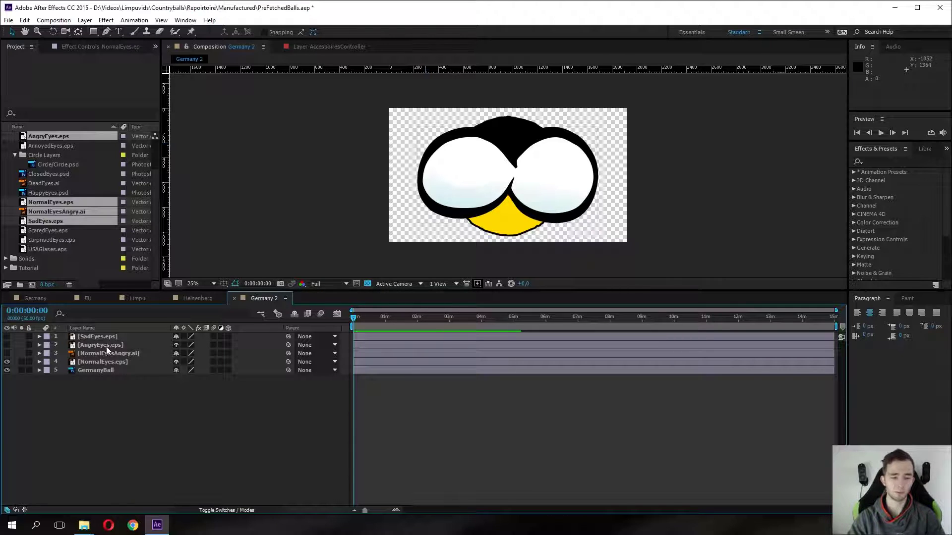
Move NormalEyes up onto the ball and set its Scale to 46%.
{"action": "left_click", "coordinate": [105, 364]}
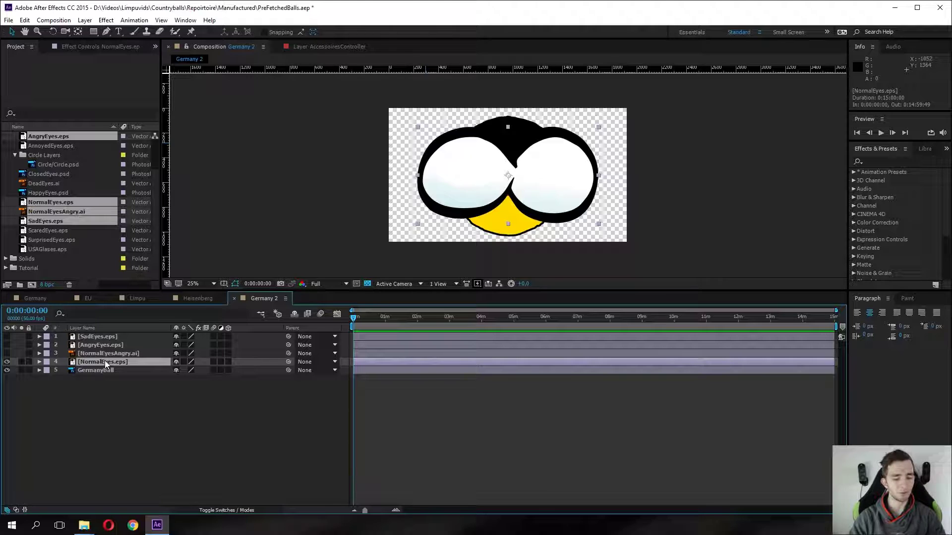
{"action": "key", "text": "s"}
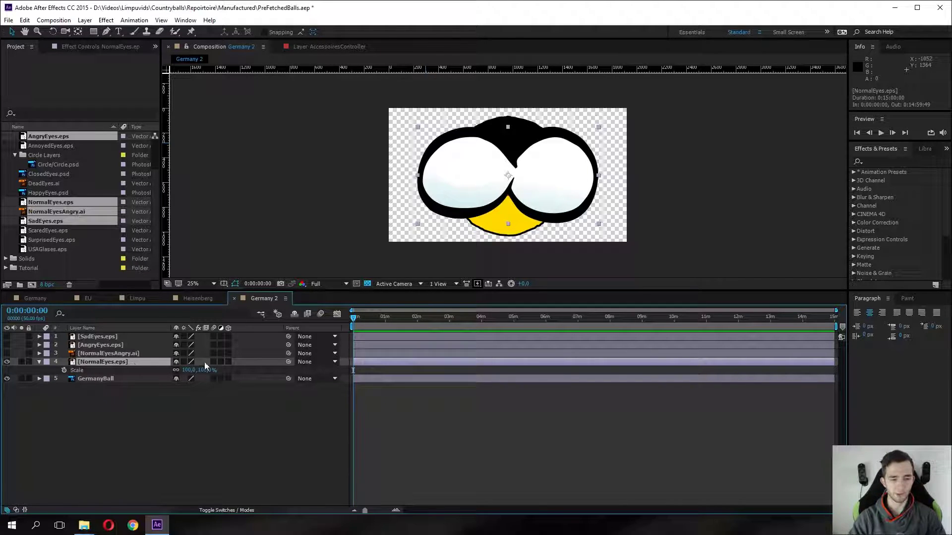
{"action": "left_click_drag", "start_coordinate": [201, 370], "coordinate": [176, 370]}
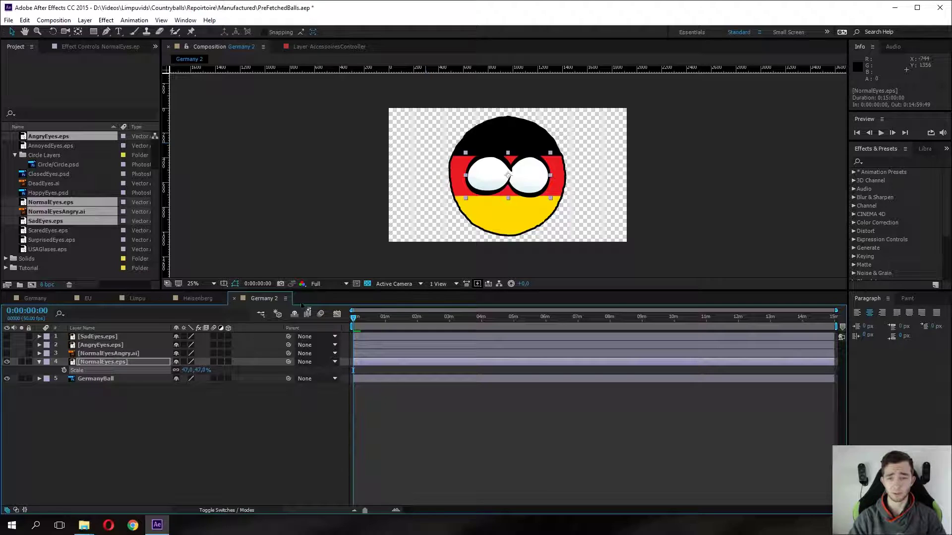
{"action": "left_click_drag", "start_coordinate": [532, 184], "coordinate": [532, 169]}
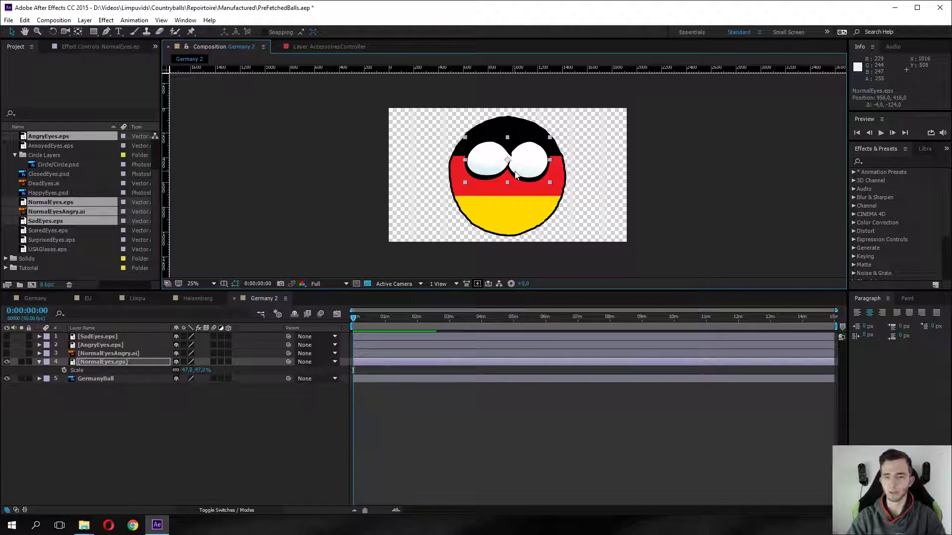
{"action": "left_click_drag", "start_coordinate": [208, 370], "coordinate": [257, 435]}
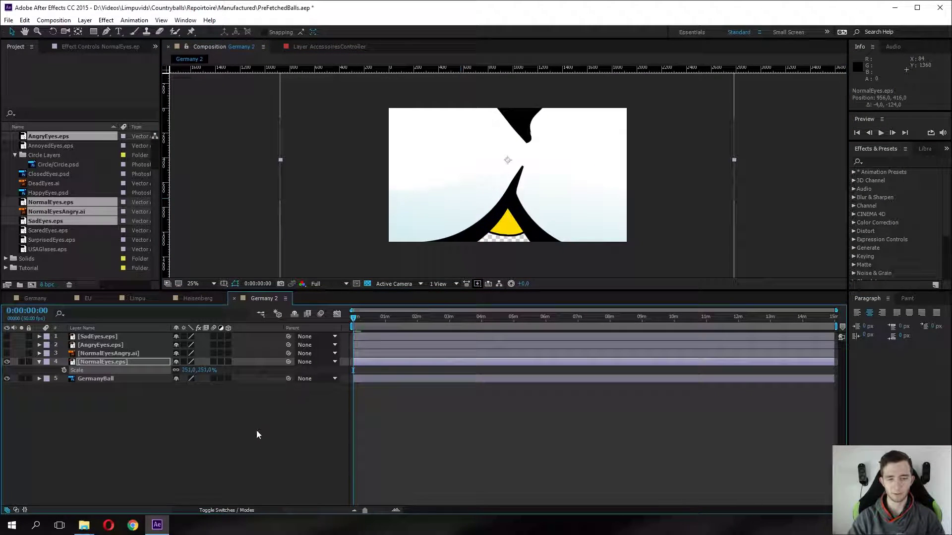
{"action": "type", "text": "46"}
{"action": "key", "text": "Return"}
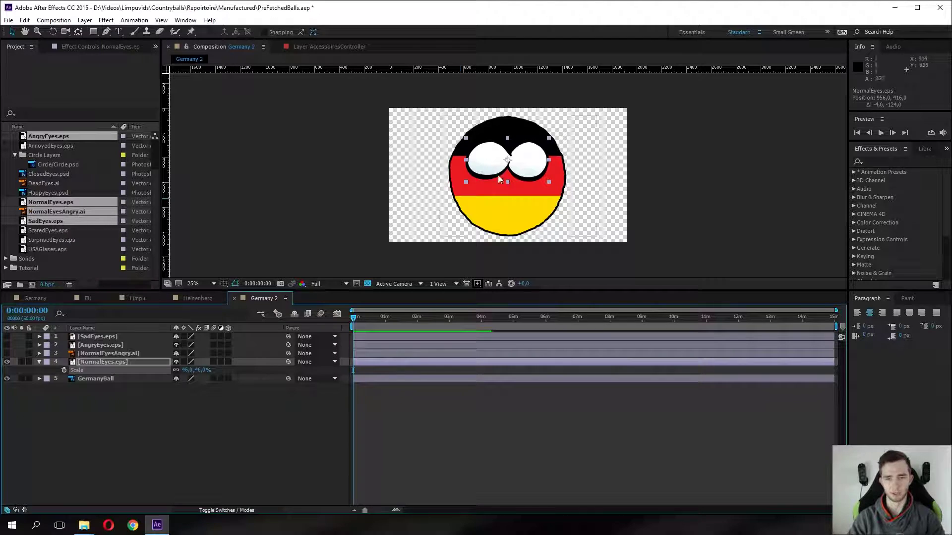
{"action": "left_click", "coordinate": [242, 453]}
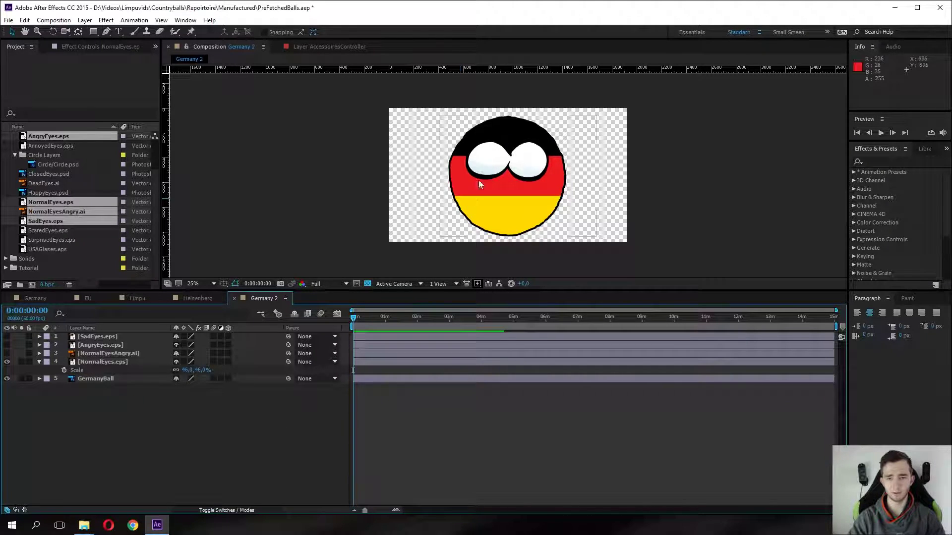
Move the NormalEyes anchor point to the gap between the eyes using the Pan Behind tool.
{"action": "left_click", "coordinate": [501, 172]}
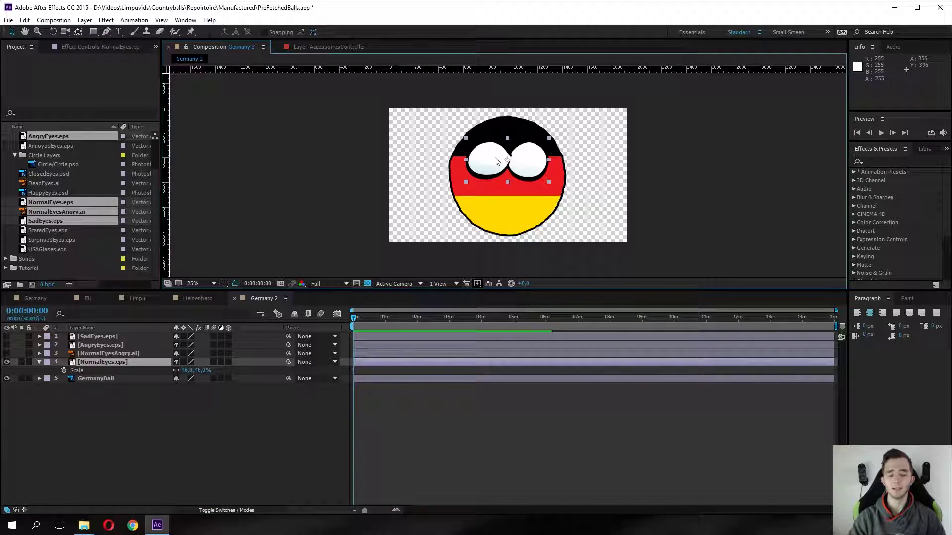
{"action": "scroll", "coordinate": [511, 145], "scroll_direction": "up", "scroll_amount": 4}
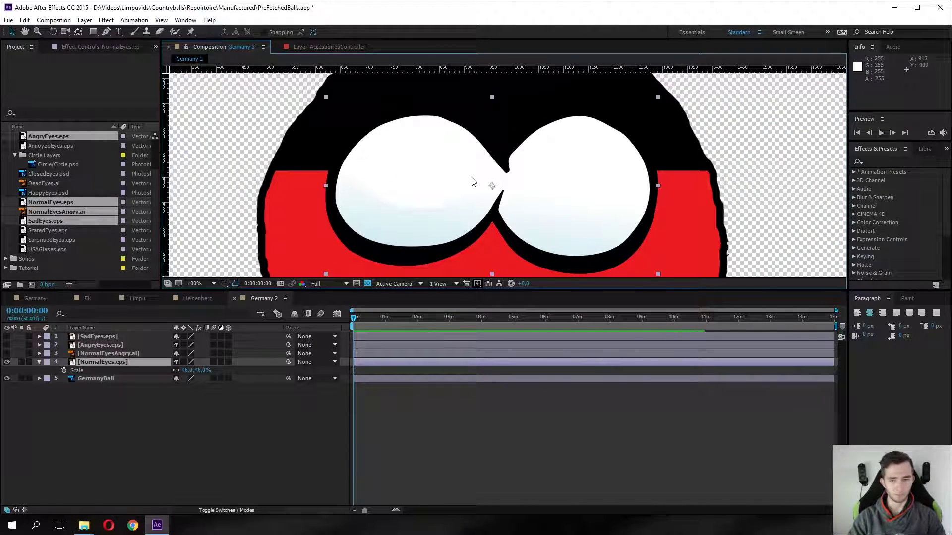
{"action": "key", "text": "y"}
{"action": "left_click_drag", "start_coordinate": [492, 186], "coordinate": [502, 185]}
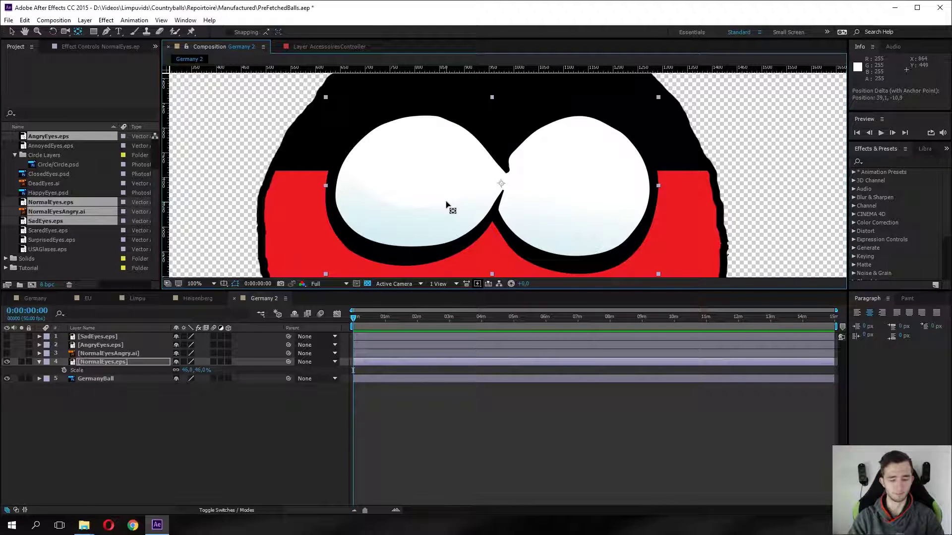
{"action": "key", "text": "v"}
{"action": "left_click", "coordinate": [183, 419]}
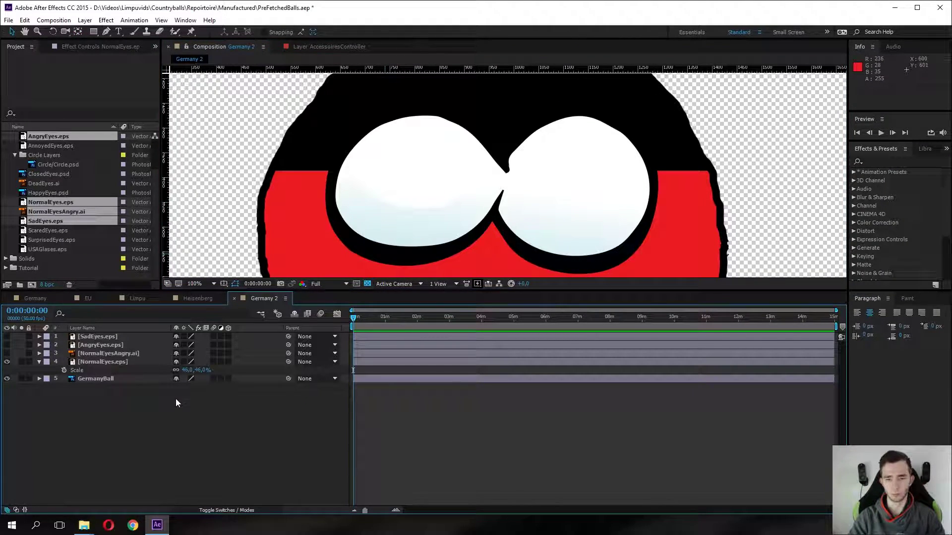
Hide the NormalEyes layer and show and select NormalEyesAngry.
{"action": "left_click", "coordinate": [84, 339]}
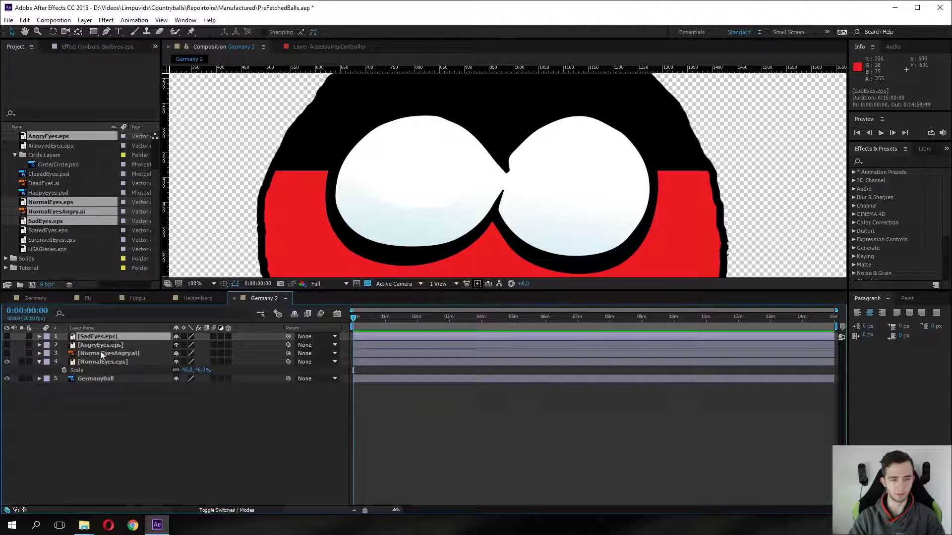
{"action": "left_click", "coordinate": [100, 353]}
{"action": "left_click", "coordinate": [111, 422]}
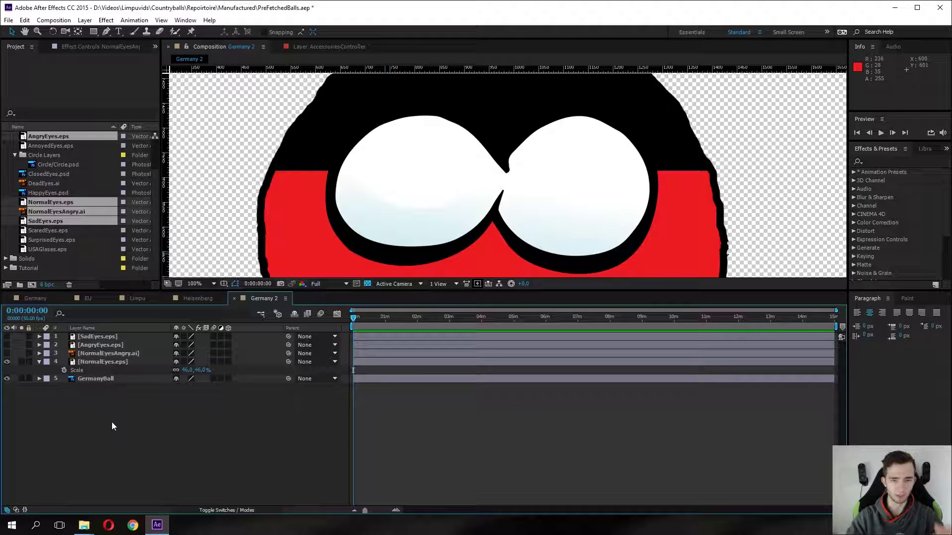
{"action": "left_click", "coordinate": [45, 372]}
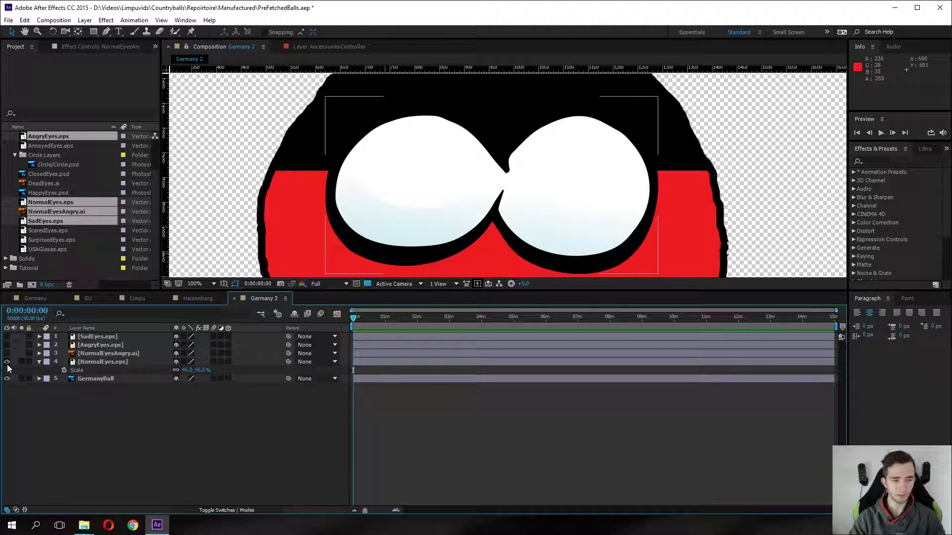
{"action": "left_click", "coordinate": [7, 362]}
{"action": "left_click", "coordinate": [7, 354]}
{"action": "left_click", "coordinate": [82, 353]}
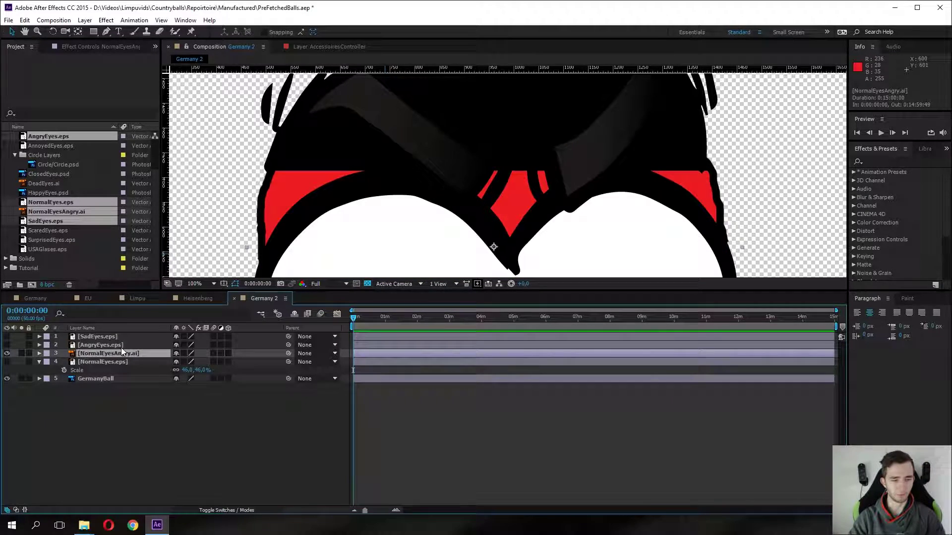
Scale NormalEyesAngry to 68% and move it up over the normal eyes.
{"action": "key", "text": "comma"}
{"action": "key", "text": "comma"}
{"action": "key", "text": "s"}
{"action": "left_click_drag", "start_coordinate": [204, 362], "coordinate": [181, 349]}
{"action": "left_click", "coordinate": [5, 378]}
{"action": "left_click", "coordinate": [7, 370]}
{"action": "left_click_drag", "start_coordinate": [532, 228], "coordinate": [530, 189]}
{"action": "left_click_drag", "start_coordinate": [204, 365], "coordinate": [202, 362]}
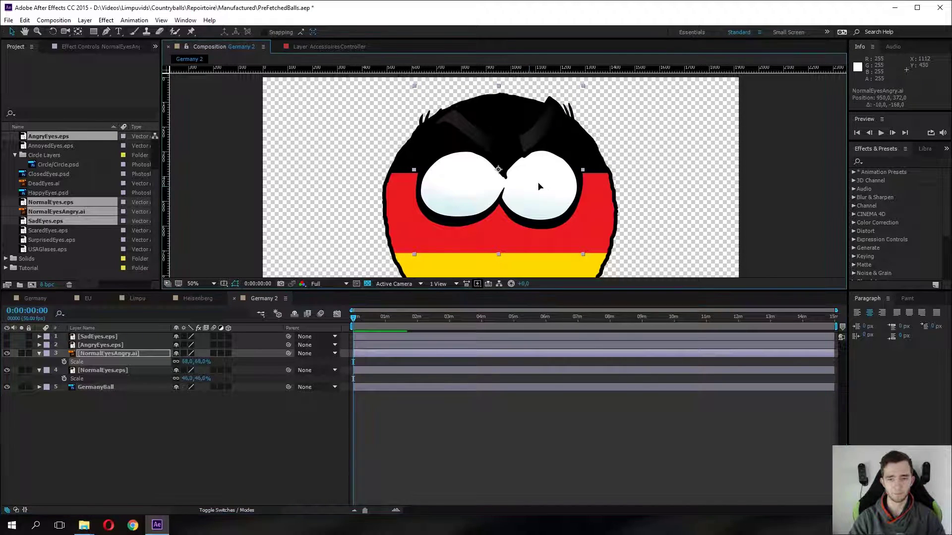
{"action": "left_click_drag", "start_coordinate": [538, 187], "coordinate": [542, 185]}
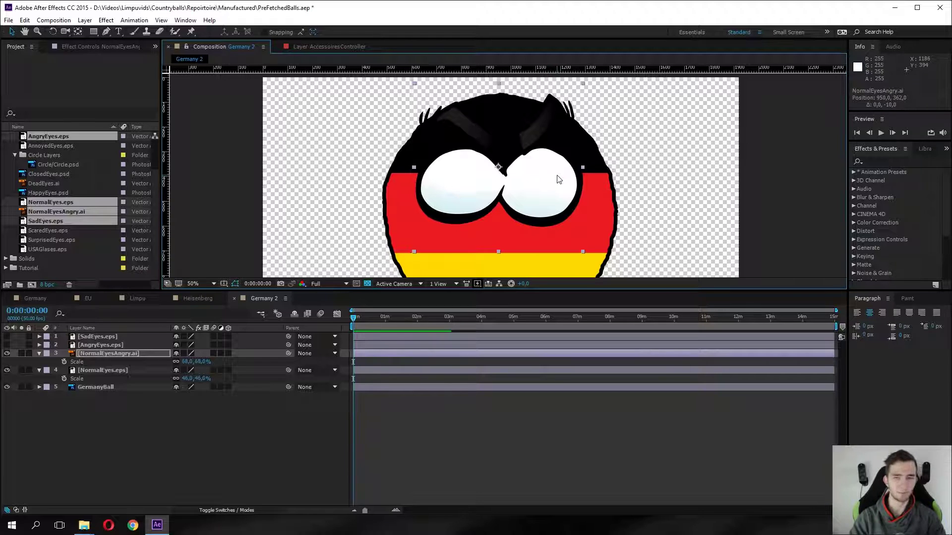
Centre the NormalEyesAngry anchor point between the eyes with the Pan Behind tool.
{"action": "scroll", "coordinate": [491, 149], "scroll_direction": "up", "scroll_amount": 4}
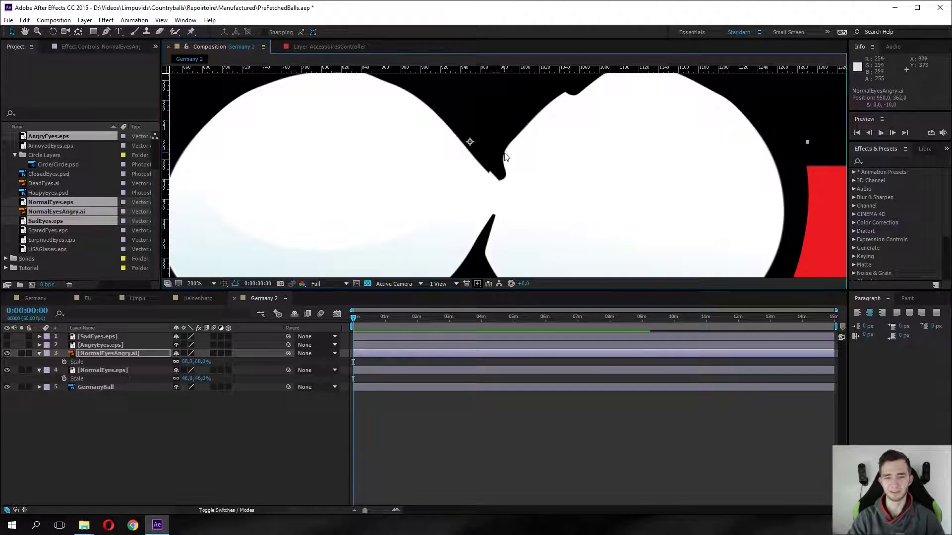
{"action": "scroll", "coordinate": [488, 156], "scroll_direction": "down", "scroll_amount": 2}
{"action": "key", "text": "y"}
{"action": "left_click_drag", "start_coordinate": [491, 155], "coordinate": [499, 189]}
Hide layer 3 and drag guides from the top and left rulers through NormalEyes' anchor point.
{"action": "left_click", "coordinate": [6, 354]}
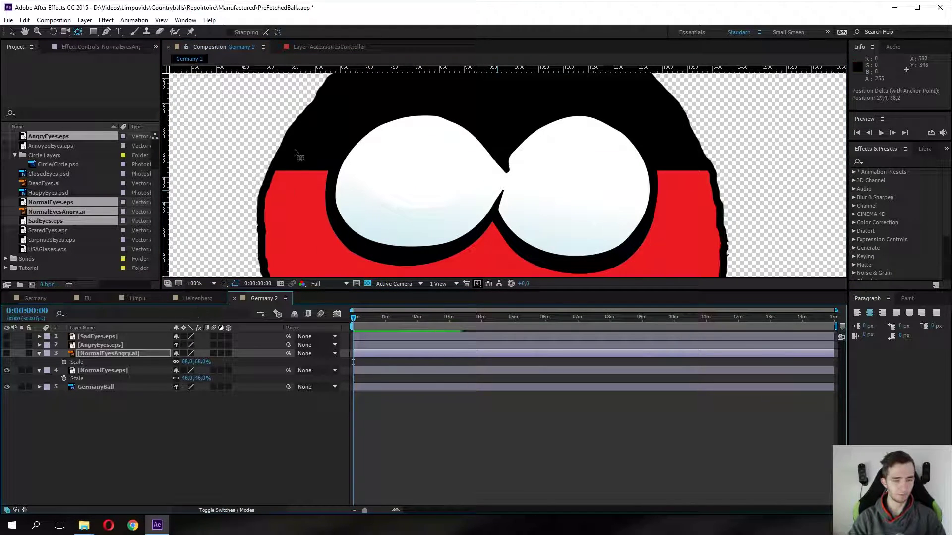
{"action": "left_click", "coordinate": [103, 370]}
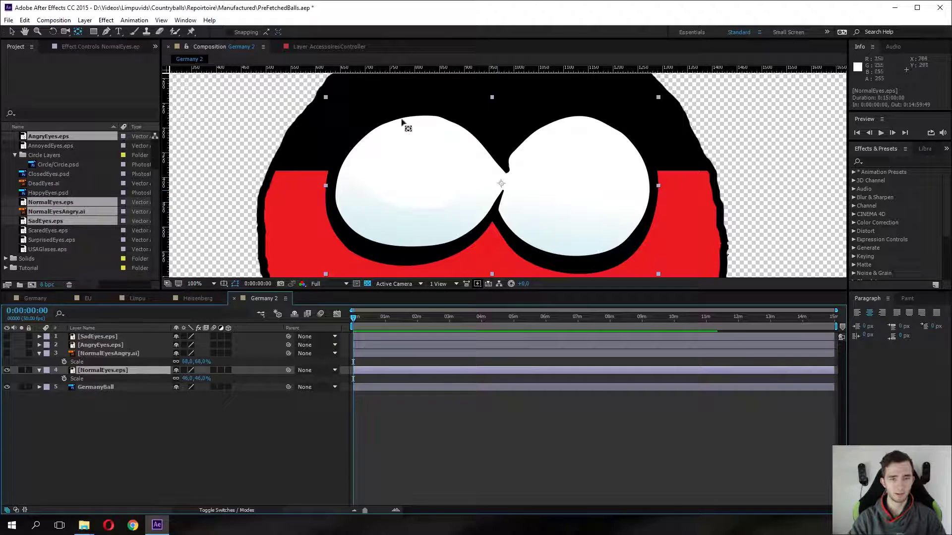
{"action": "left_click_drag", "start_coordinate": [366, 69], "coordinate": [376, 184]}
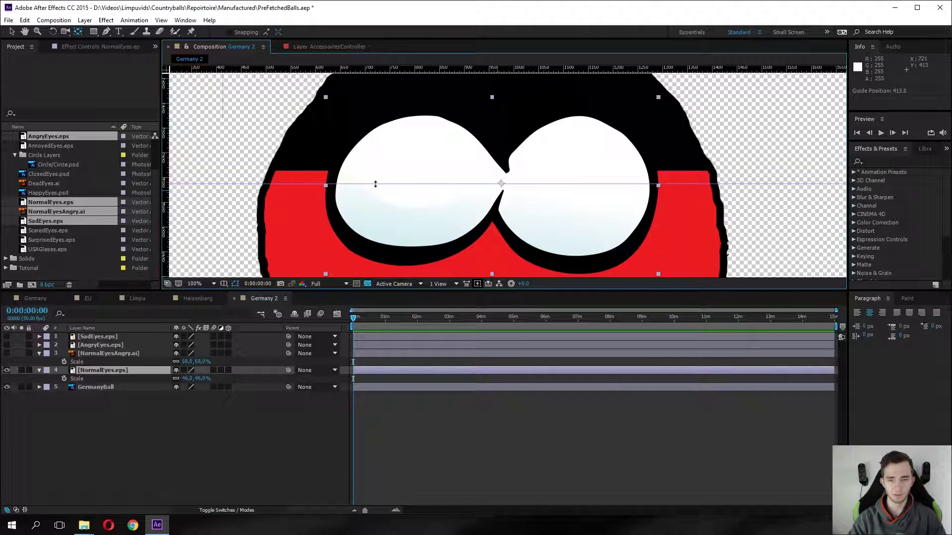
{"action": "left_click_drag", "start_coordinate": [166, 201], "coordinate": [501, 116]}
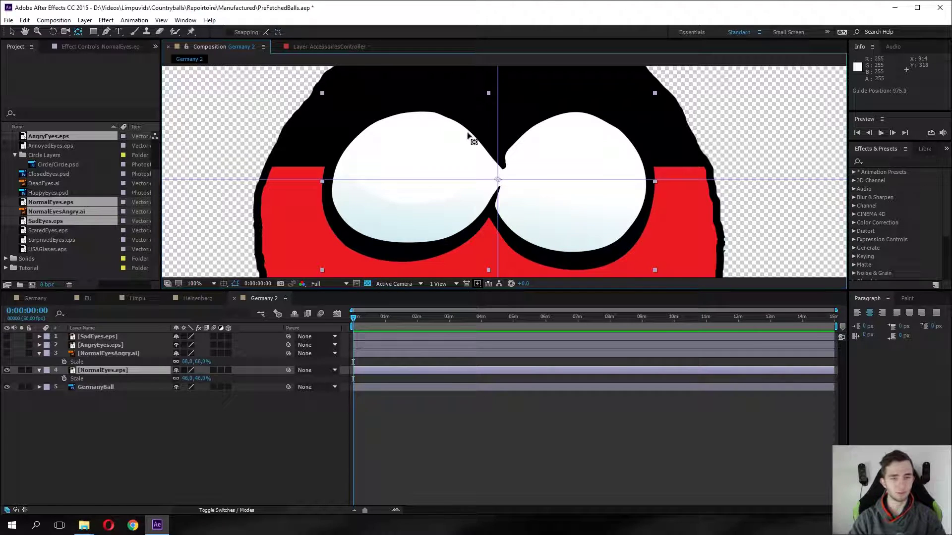
{"action": "key", "text": "ctrl+t"}
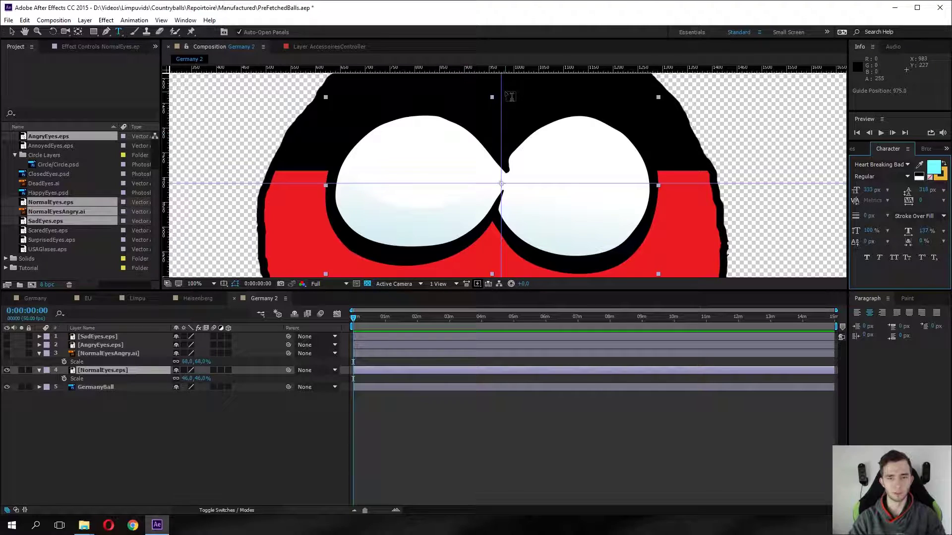
{"action": "key", "text": "v"}
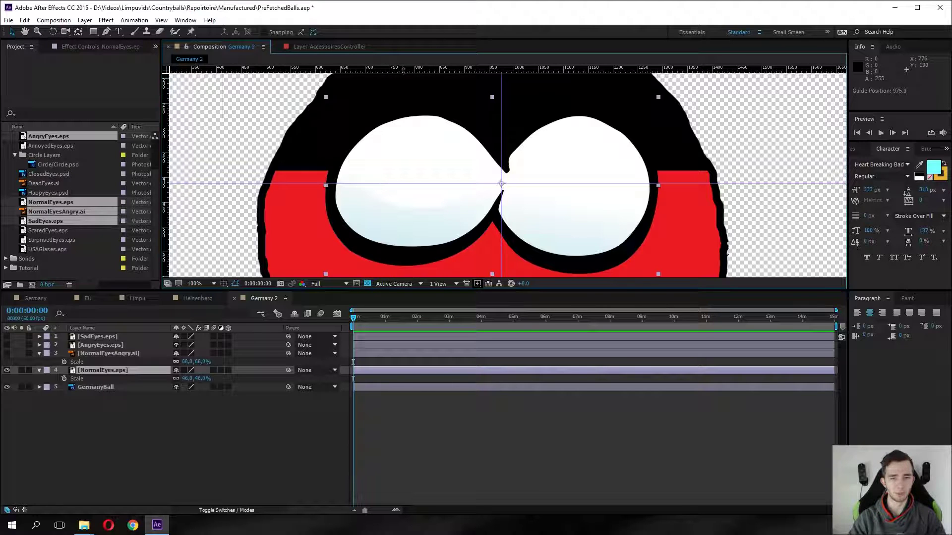
{"action": "key", "text": "comma"}
{"action": "key", "text": "comma"}
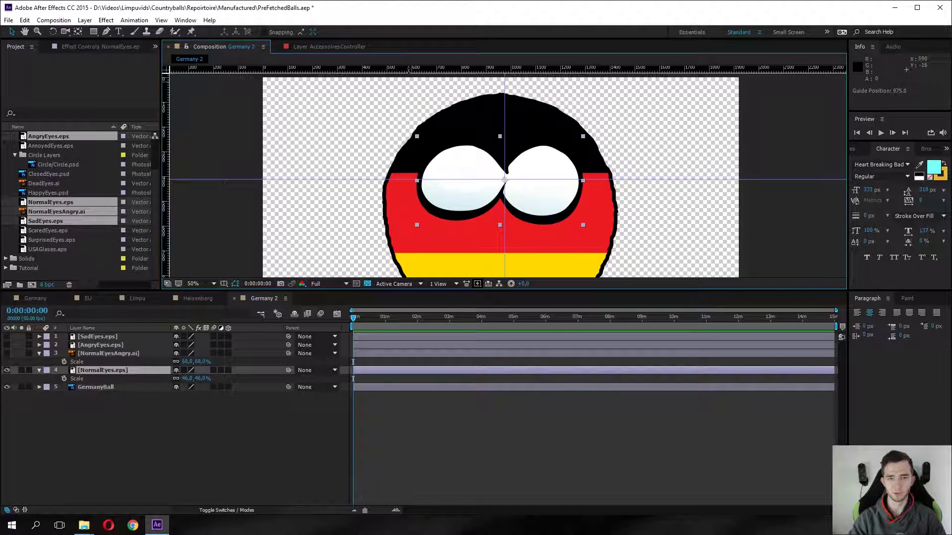
Add another horizontal guide, show NormalEyesAngry and move its anchor point onto the guide crossing.
{"action": "left_click_drag", "start_coordinate": [409, 70], "coordinate": [373, 69]}
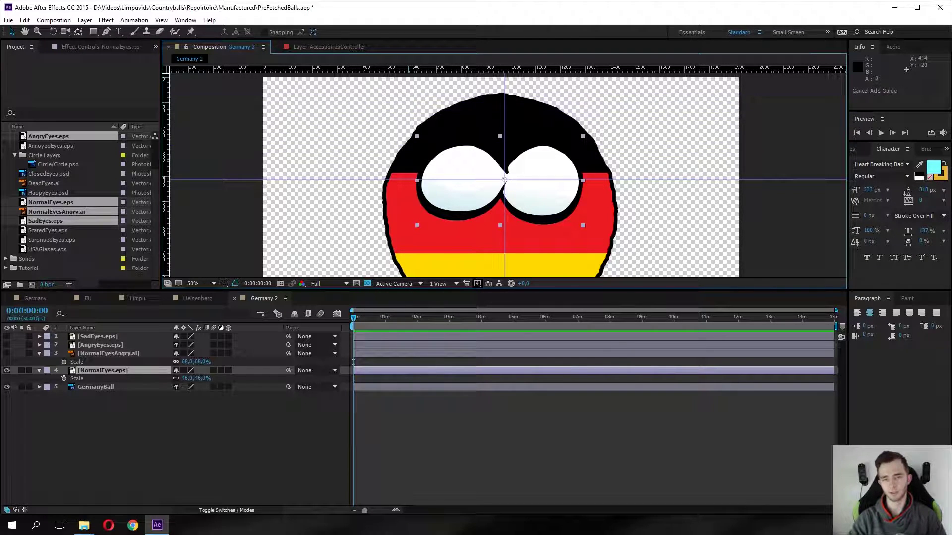
{"action": "scroll", "coordinate": [511, 178], "scroll_direction": "up", "scroll_amount": 4}
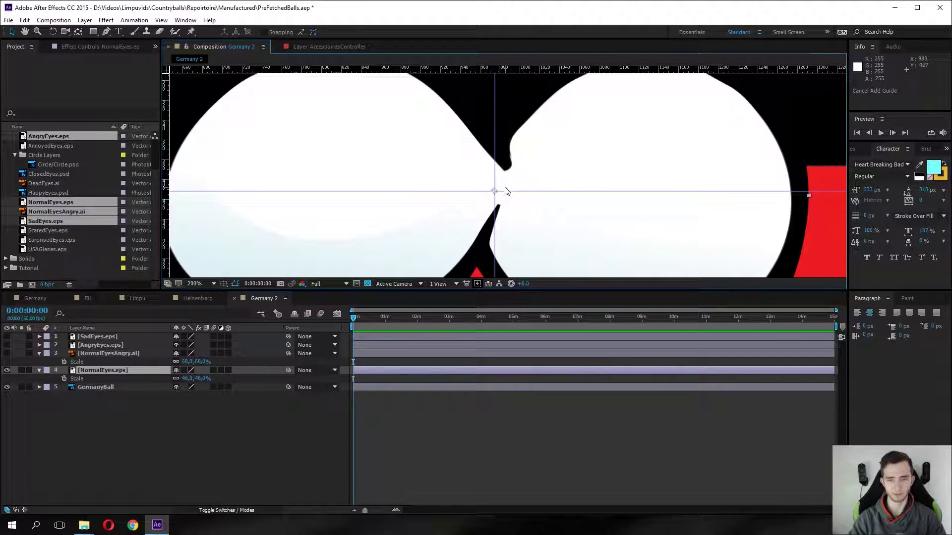
{"action": "left_click", "coordinate": [105, 354]}
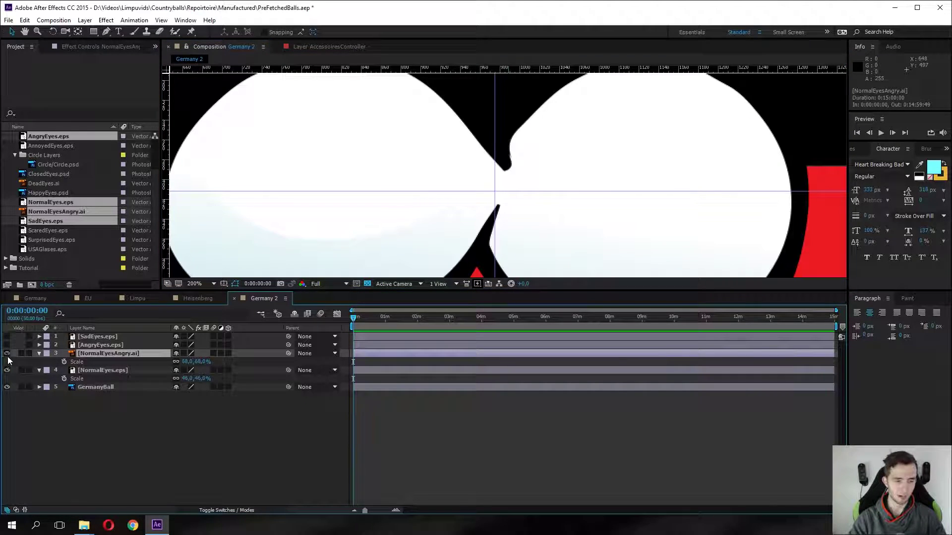
{"action": "left_click", "coordinate": [7, 354]}
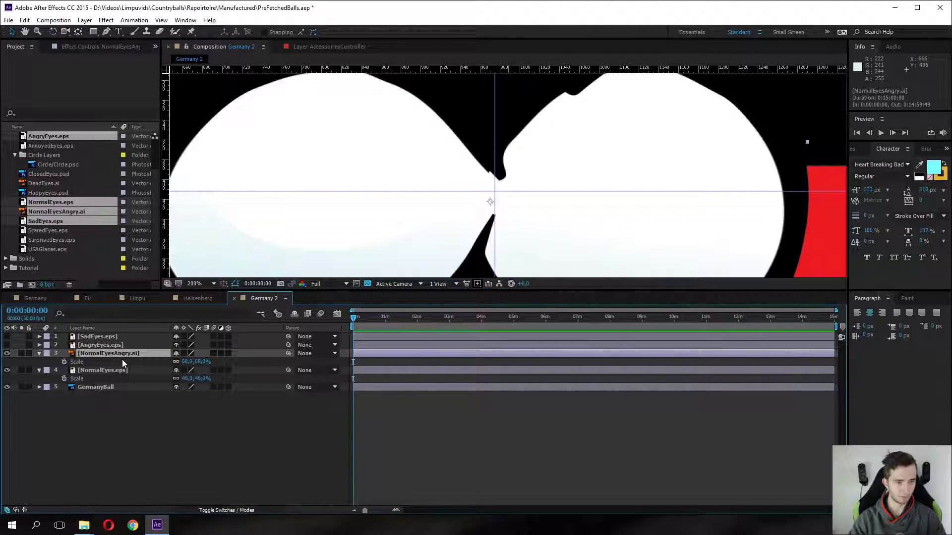
{"action": "key", "text": "y"}
{"action": "left_click_drag", "start_coordinate": [490, 202], "coordinate": [495, 192]}
{"action": "scroll", "coordinate": [370, 206], "scroll_direction": "down", "scroll_amount": 4}
{"action": "scroll", "coordinate": [376, 210], "scroll_direction": "up", "scroll_amount": 2}
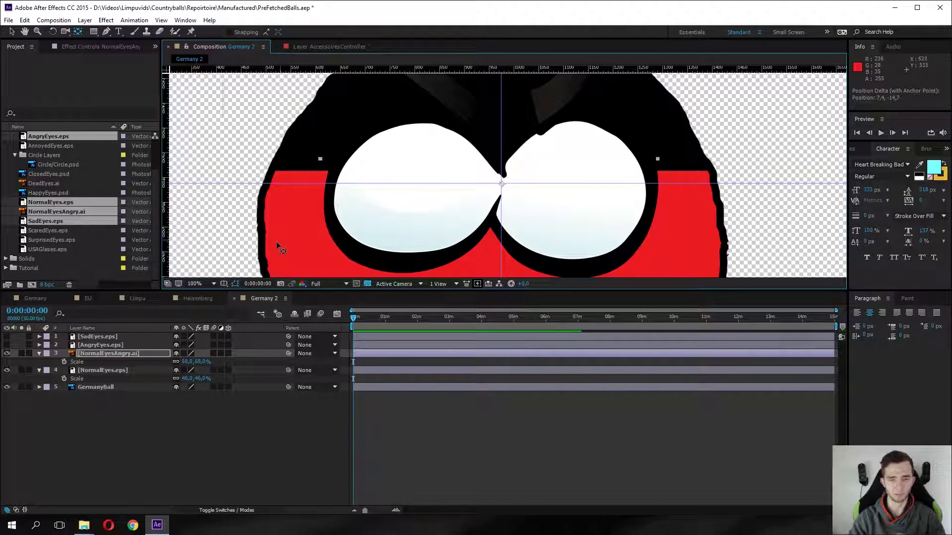
{"action": "left_click", "coordinate": [7, 354]}
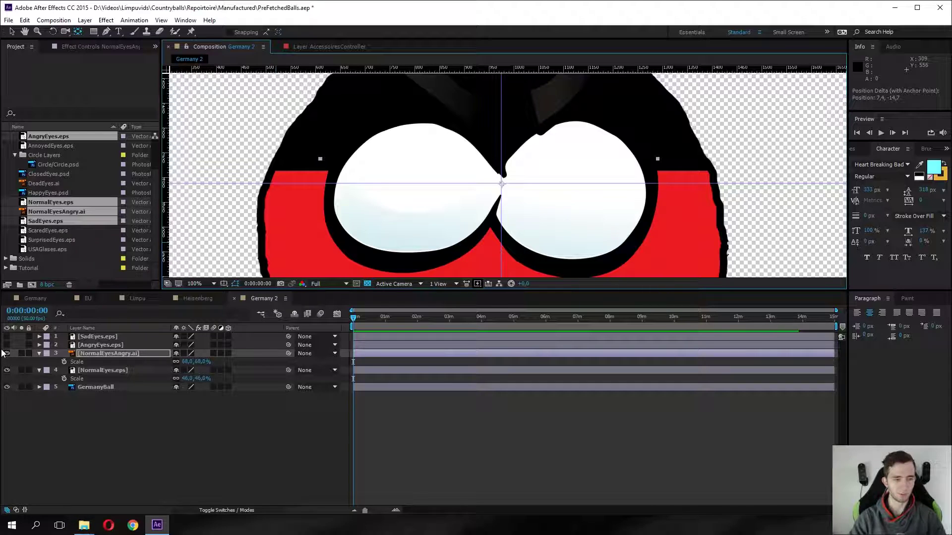
{"action": "left_click", "coordinate": [7, 345]}
{"action": "left_click", "coordinate": [494, 245]}
{"action": "key", "text": "s"}
{"action": "key", "text": "alt+KP_Subtract"}
{"action": "key", "text": "alt+KP_Subtract"}
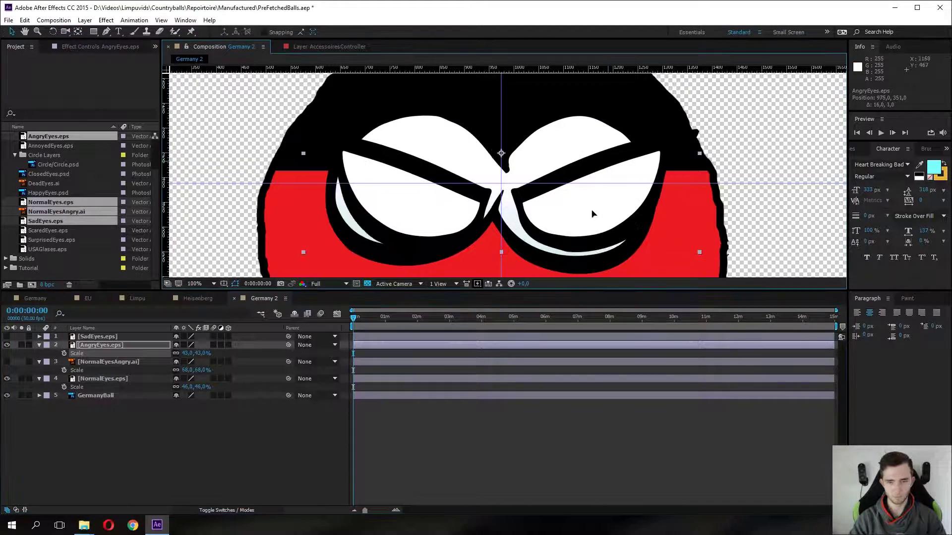
{"action": "left_click", "coordinate": [98, 337]}
{"action": "left_click", "coordinate": [7, 345]}
{"action": "key", "text": "ctrl+grave"}
{"action": "left_click_drag", "start_coordinate": [7, 337], "coordinate": [7, 354]}
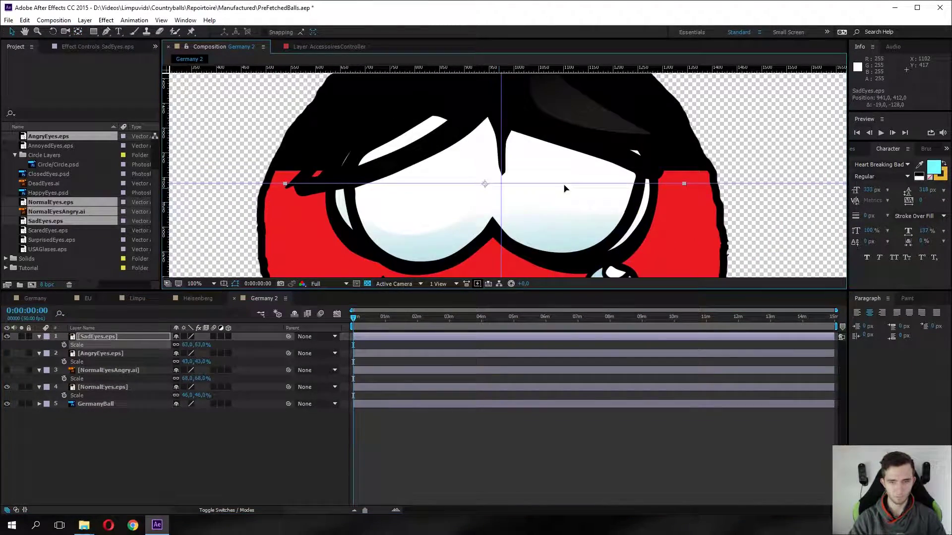
{"action": "key", "text": "comma"}
{"action": "left_click", "coordinate": [200, 433]}
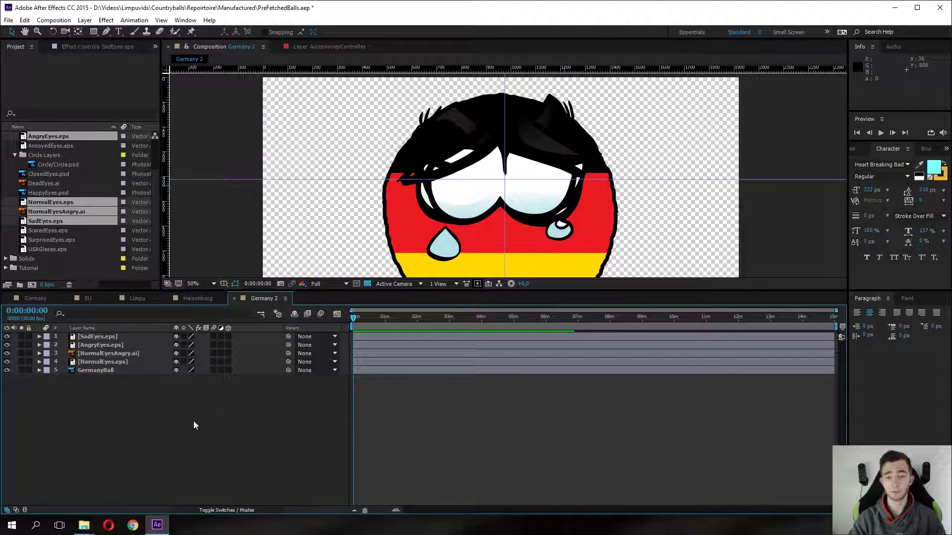
{"action": "left_click", "coordinate": [87, 338]}
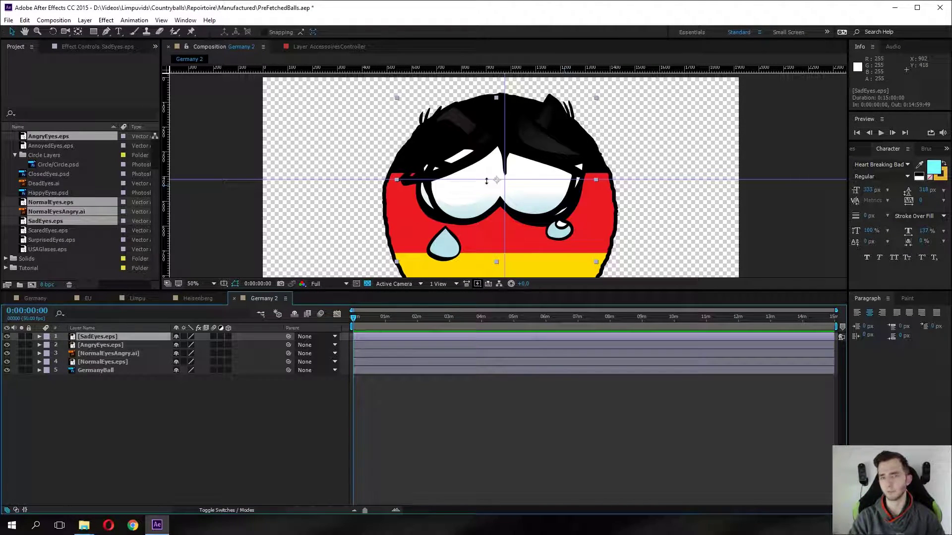
{"action": "key", "text": "period"}
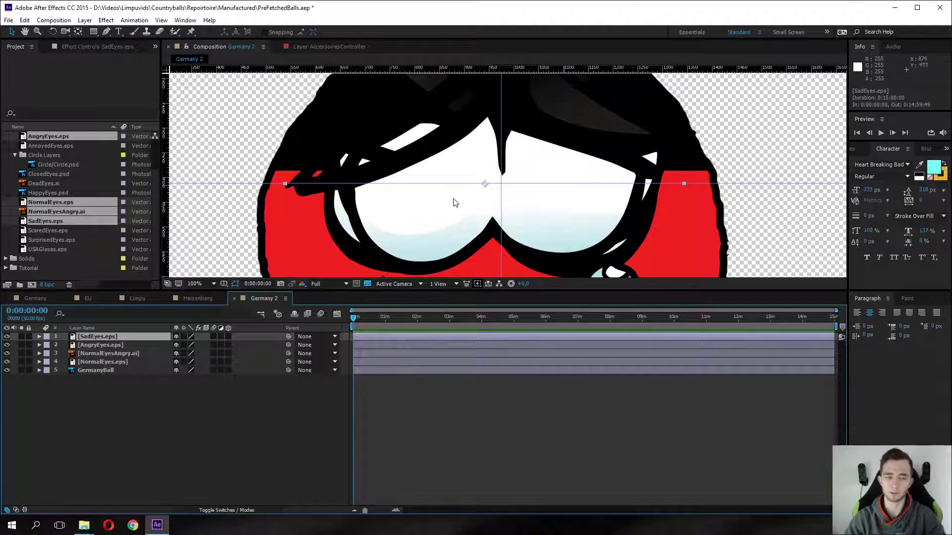
{"action": "left_click", "coordinate": [97, 397]}
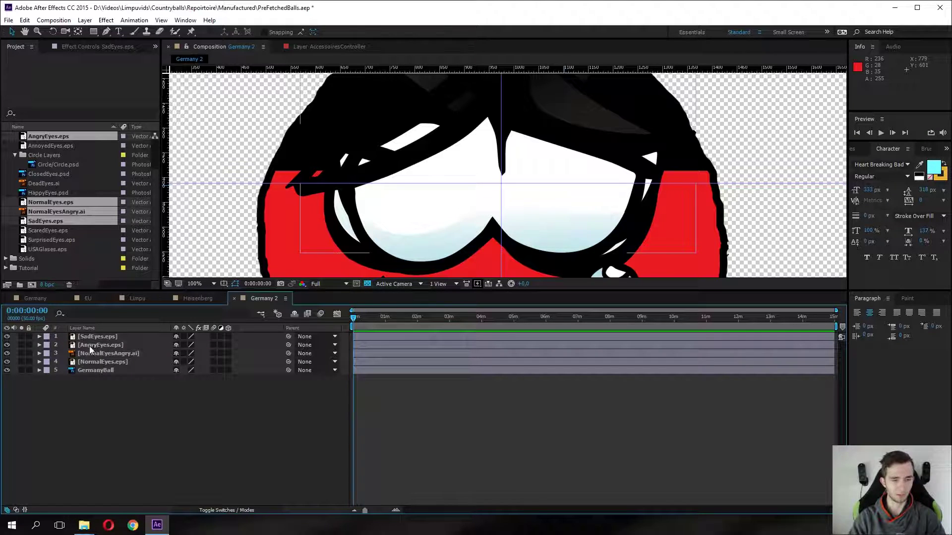
{"action": "left_click", "coordinate": [101, 346]}
{"action": "left_click", "coordinate": [113, 353]}
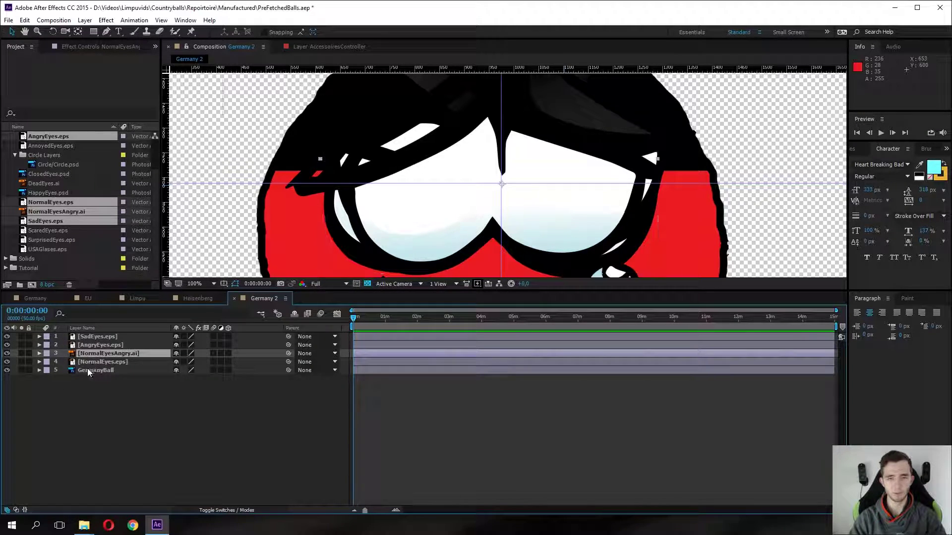
{"action": "left_click", "coordinate": [97, 362]}
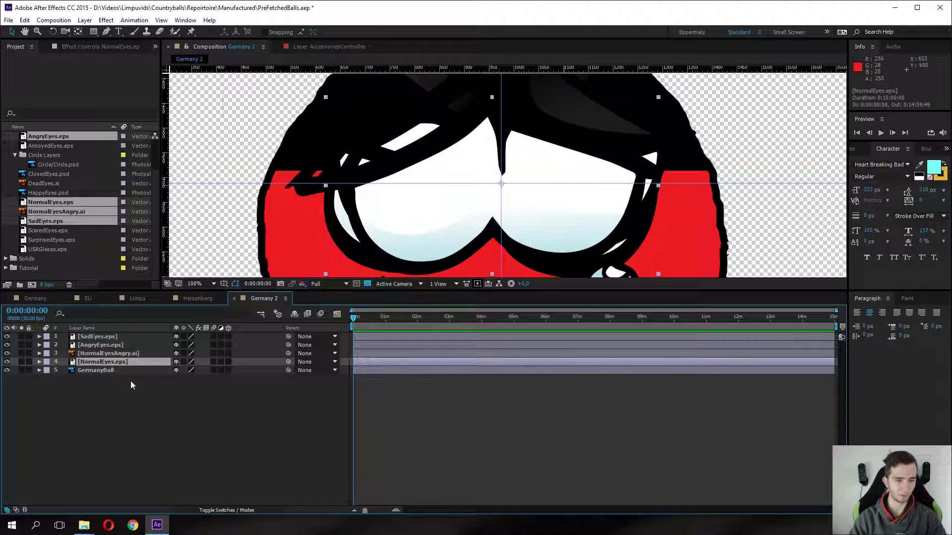
{"action": "left_click", "coordinate": [153, 408]}
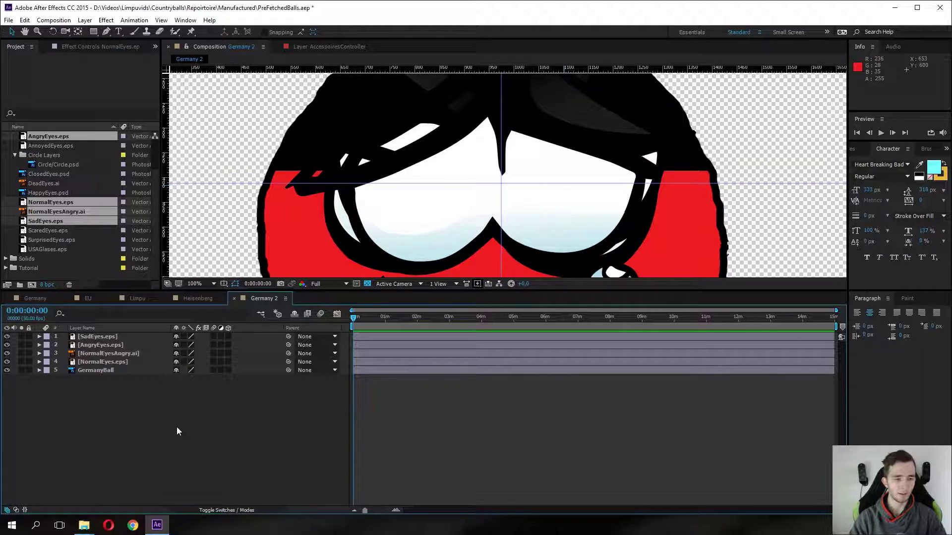
Add a null object and centre it, with its anchor point, on the guide crossing between the eyes.
{"action": "right_click", "coordinate": [133, 401]}
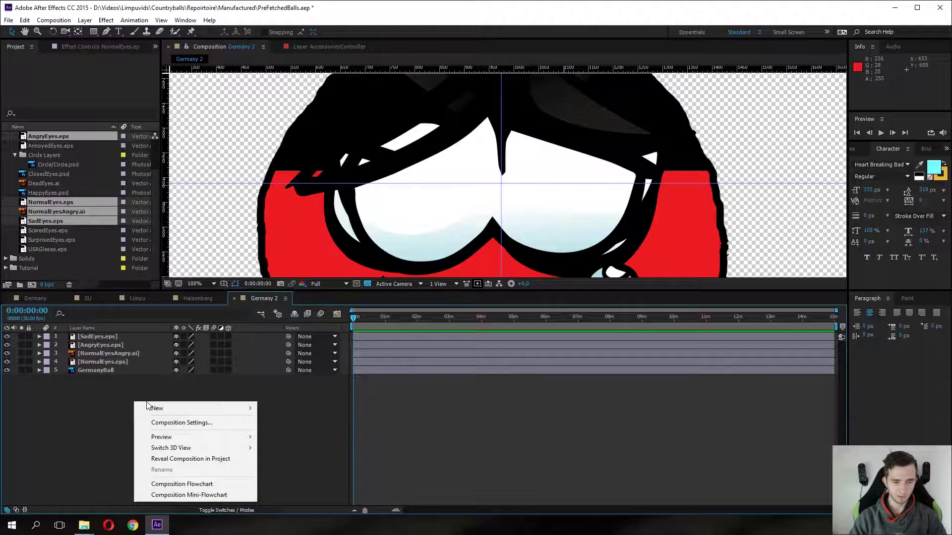
{"action": "mouse_move", "coordinate": [153, 409]}
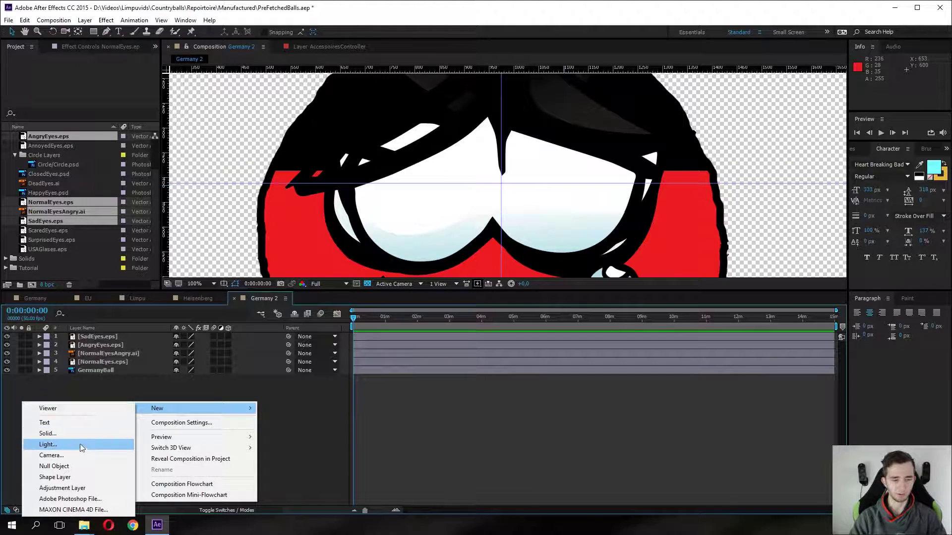
{"action": "left_click", "coordinate": [65, 466]}
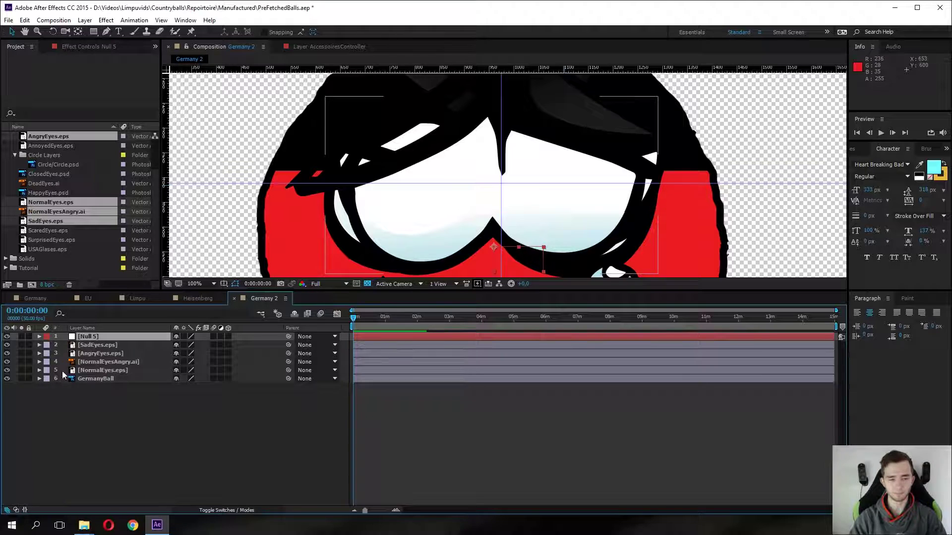
{"action": "key", "text": "comma"}
{"action": "key", "text": "comma"}
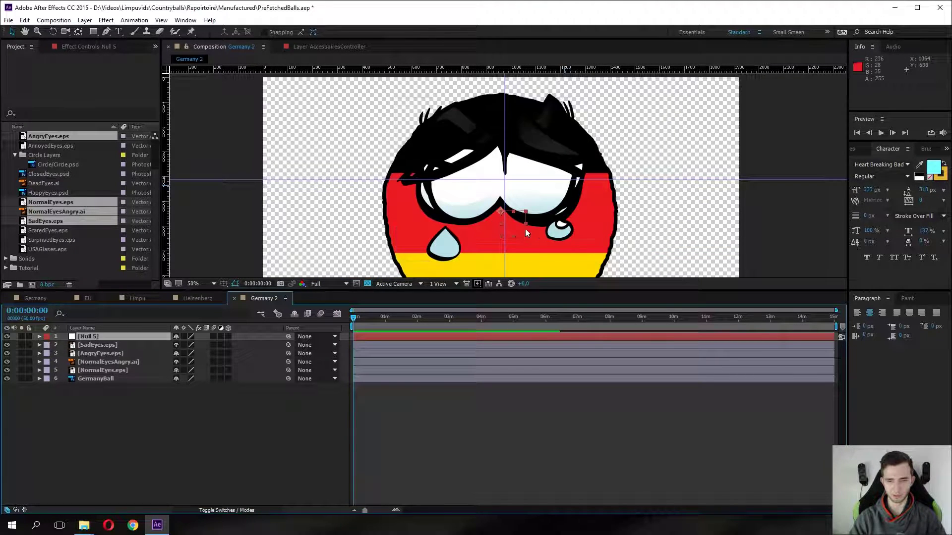
{"action": "left_click_drag", "start_coordinate": [518, 223], "coordinate": [511, 179]}
{"action": "key", "text": "period"}
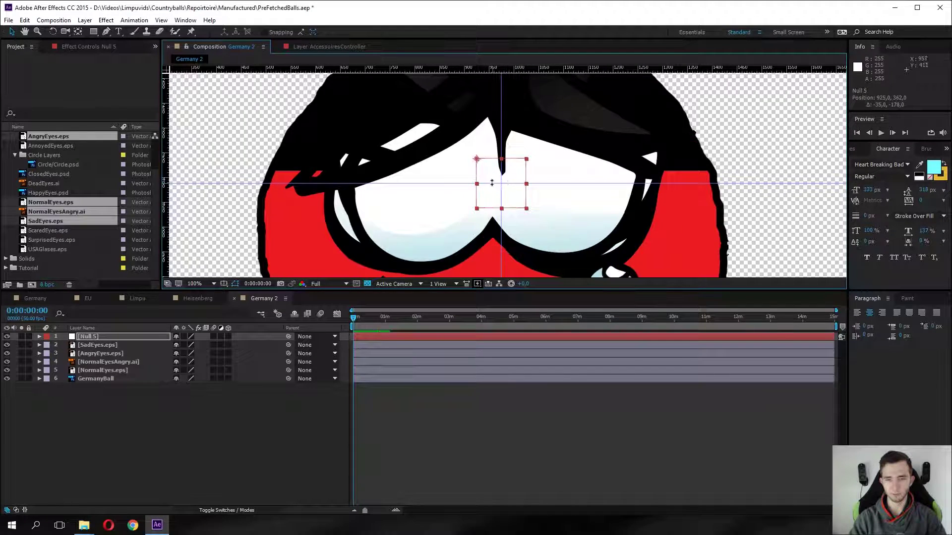
{"action": "key", "text": "period"}
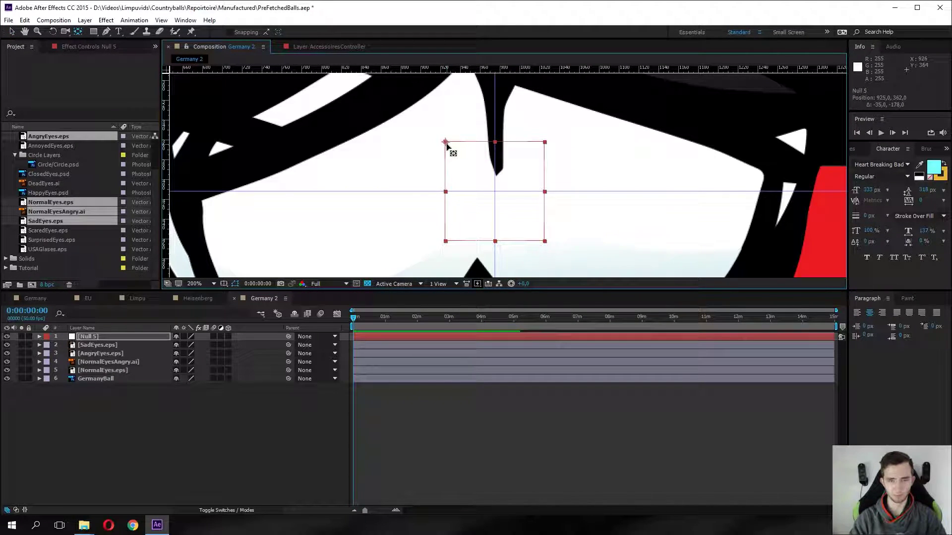
{"action": "left_click_drag", "start_coordinate": [445, 144], "coordinate": [495, 193]}
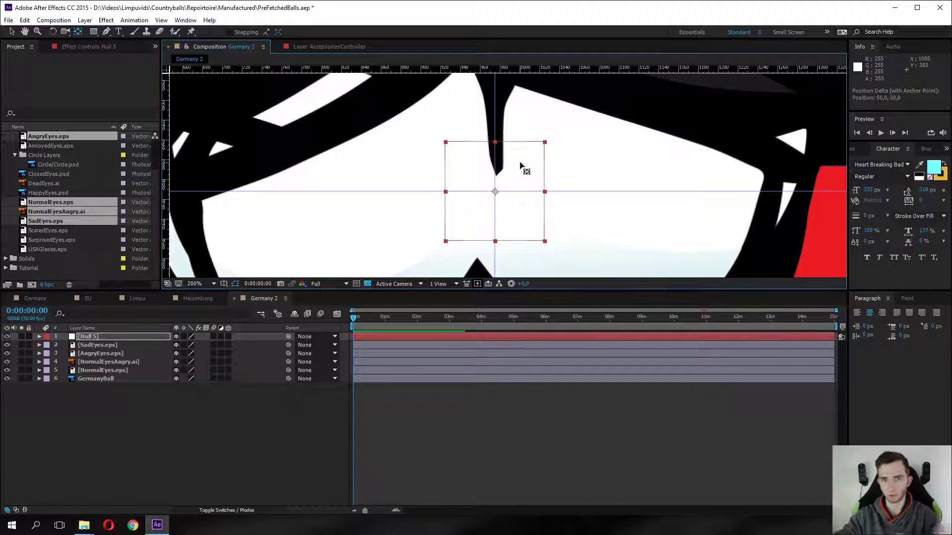
{"action": "key", "text": "v"}
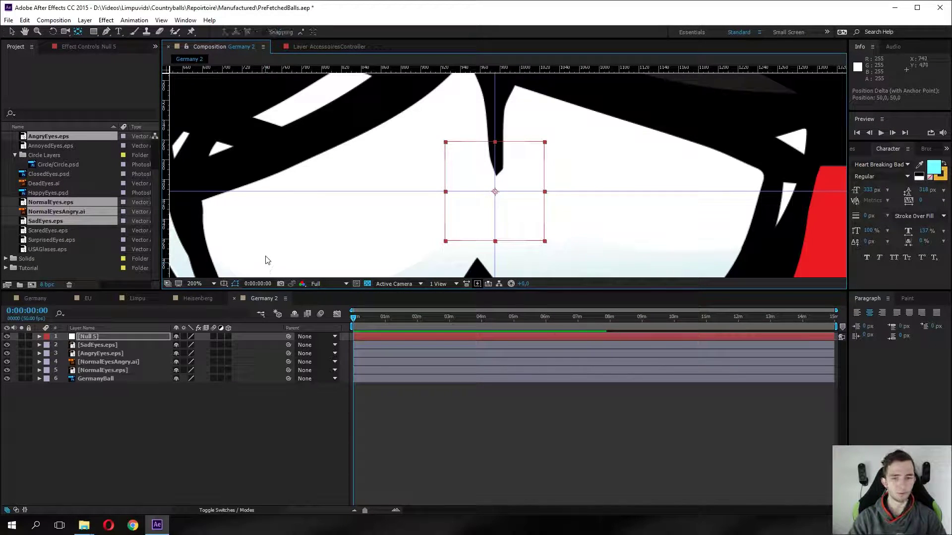
Rename the null layer to EyeController.
{"action": "key", "text": "Return"}
{"action": "type", "text": "EyeCp"}
{"action": "type", "text": "ntroll"}
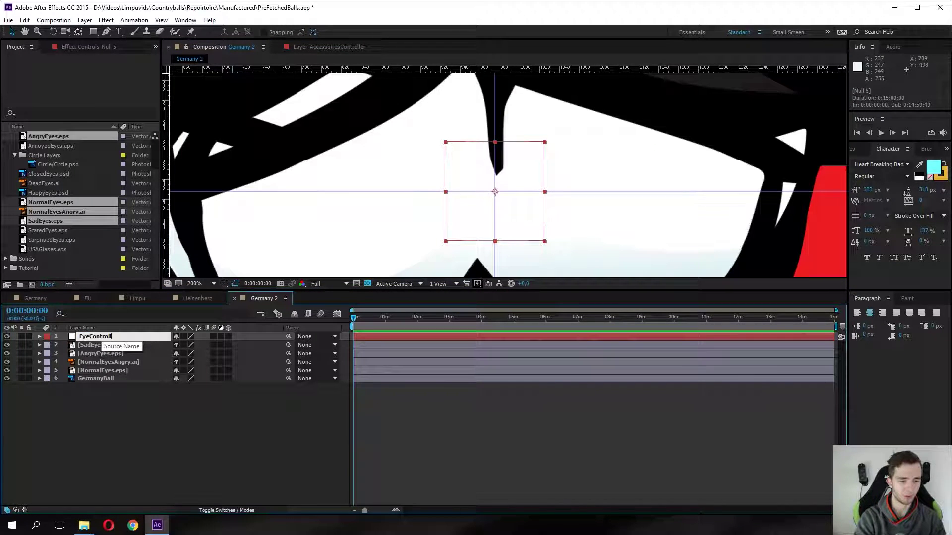
{"action": "type", "text": "er"}
{"action": "key", "text": "Return"}
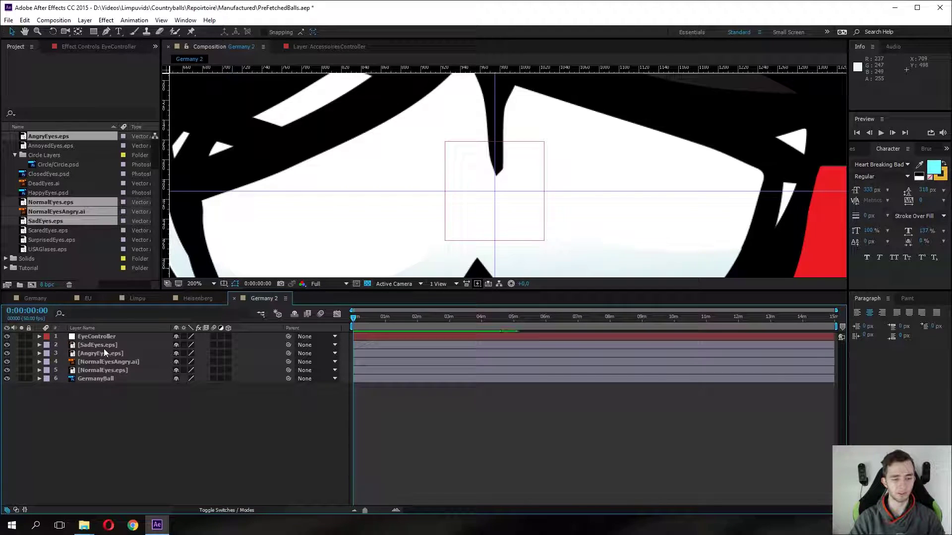
Show Position and Rotation on EyeController and NormalEyes.eps, and add expressions to NormalEyes.eps's Position and Rotation.
{"action": "left_click", "coordinate": [97, 338]}
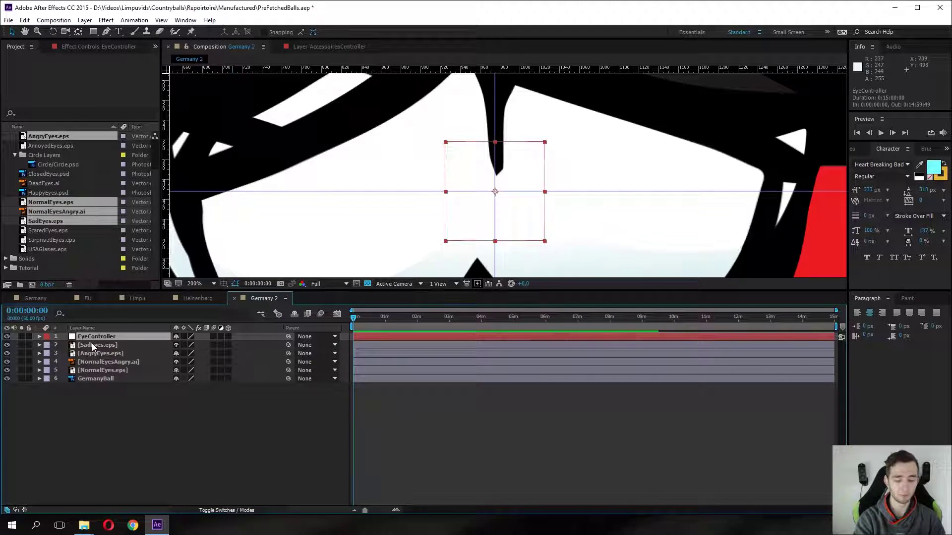
{"action": "key", "text": "p"}
{"action": "key", "text": "shift+r"}
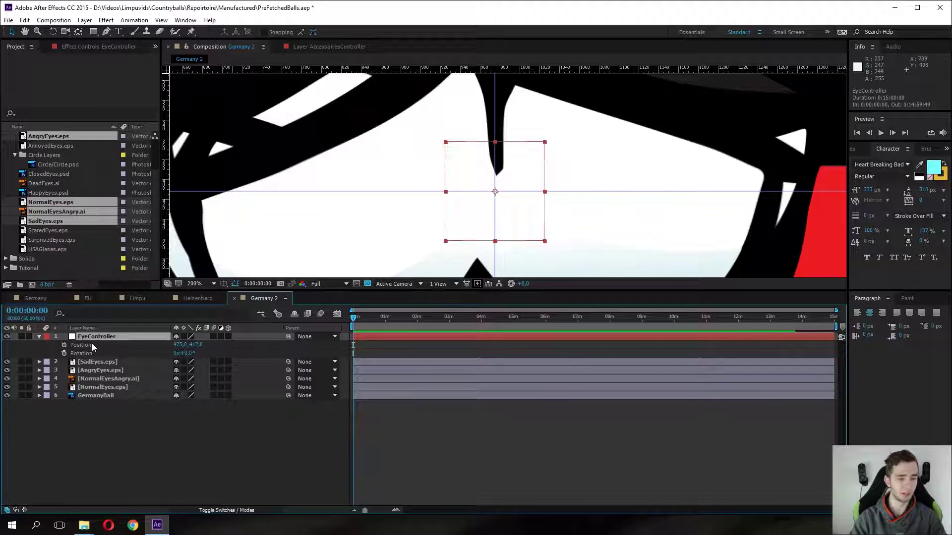
{"action": "left_click", "coordinate": [117, 472]}
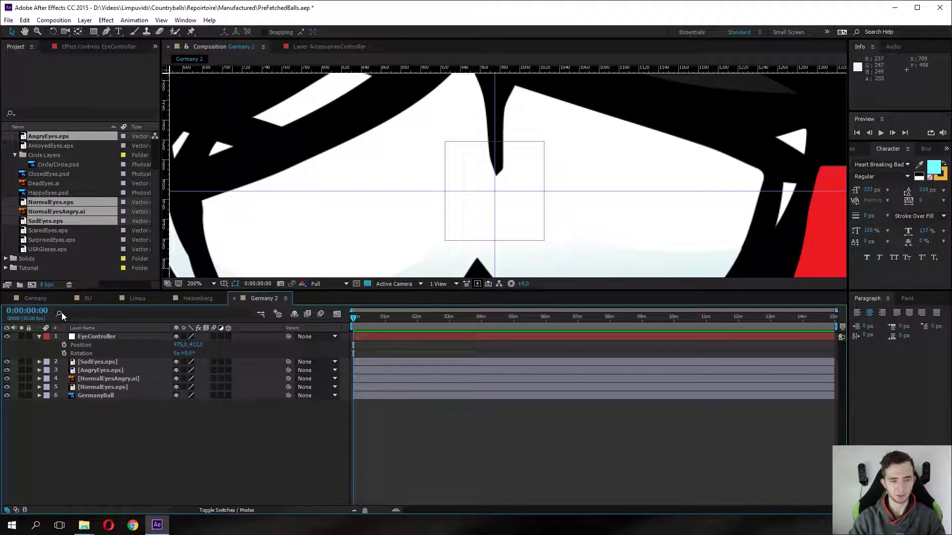
{"action": "left_click", "coordinate": [96, 336]}
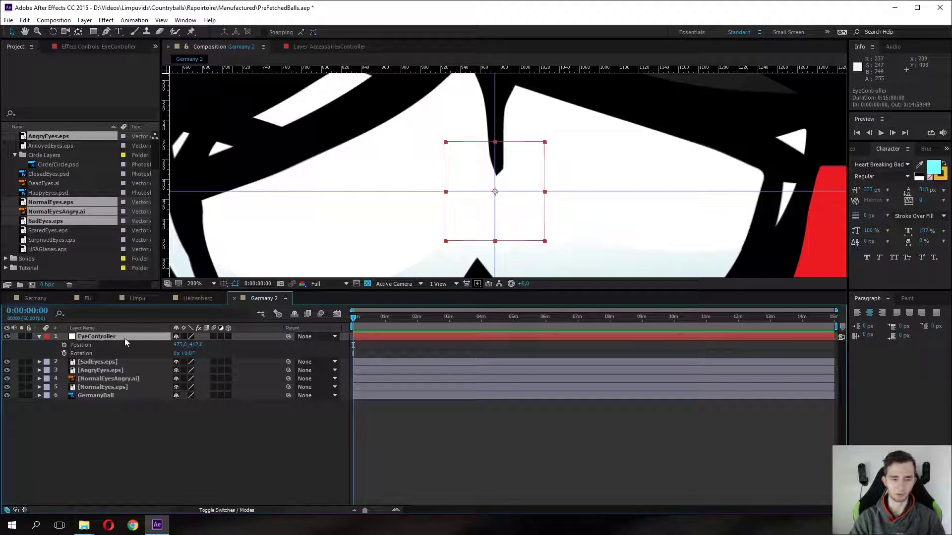
{"action": "left_click", "coordinate": [103, 386]}
{"action": "key", "text": "p"}
{"action": "key", "text": "shift+r"}
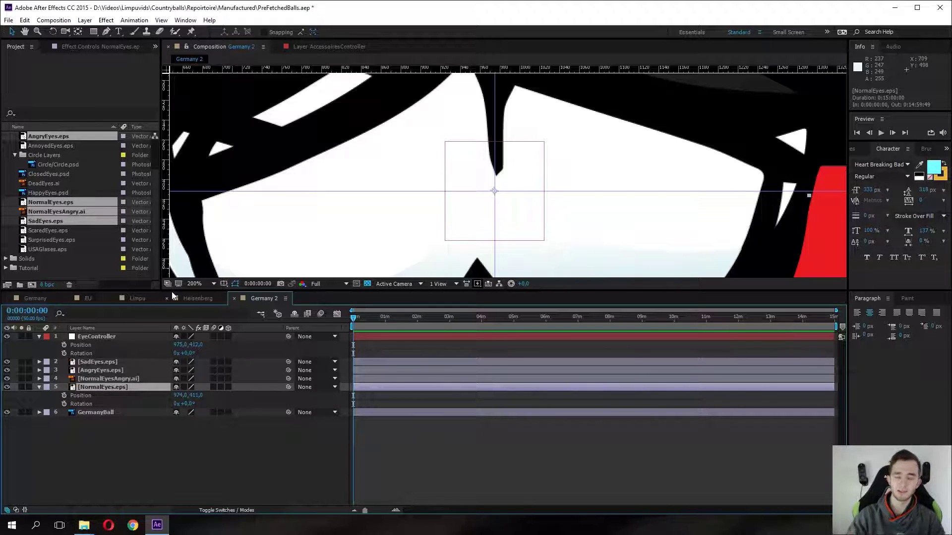
{"action": "left_click", "coordinate": [64, 404], "text": "alt"}
{"action": "left_click", "coordinate": [66, 395], "text": "alt"}
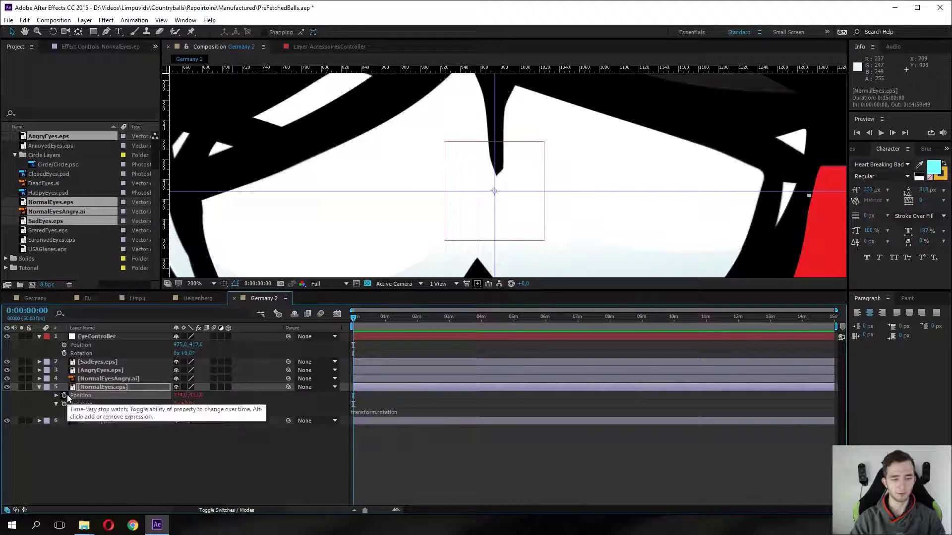
{"action": "left_click", "coordinate": [223, 458]}
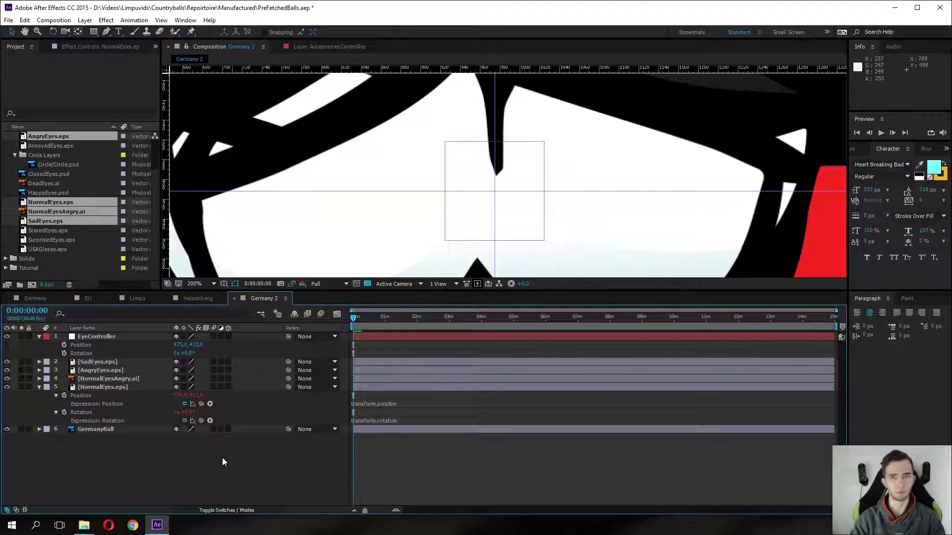
Pick-whip NormalEyes.eps Rotation and Position expressions to EyeController's Rotation and Position.
{"action": "left_click", "coordinate": [83, 396]}
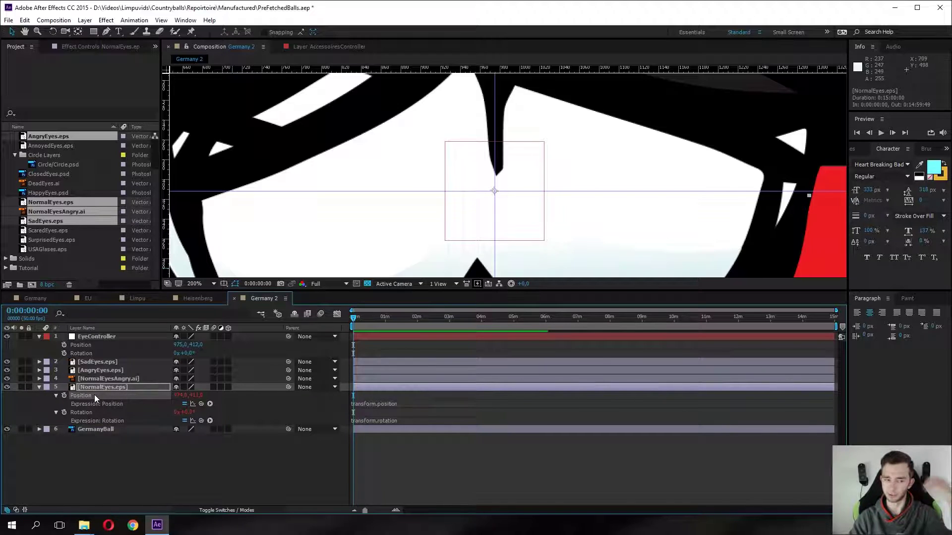
{"action": "left_click", "coordinate": [91, 413]}
{"action": "left_click", "coordinate": [119, 422]}
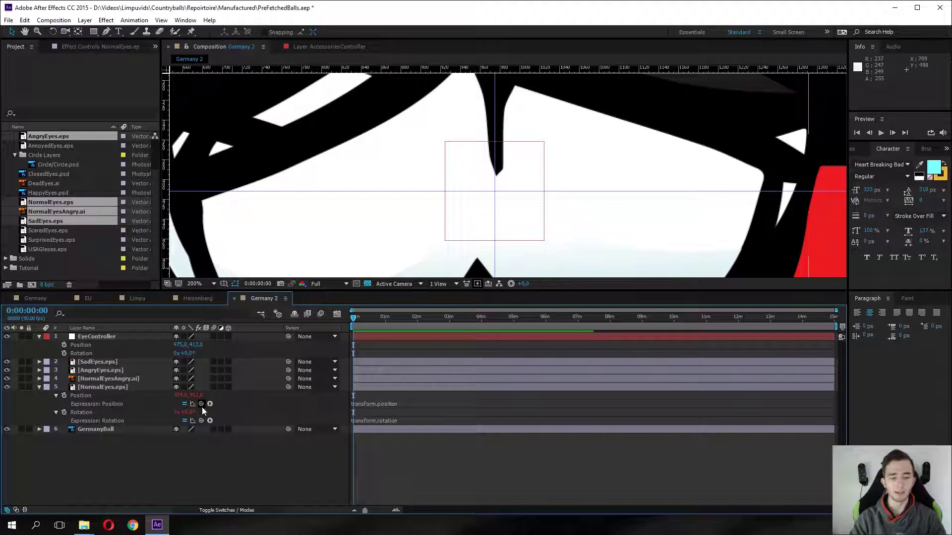
{"action": "left_click_drag", "start_coordinate": [201, 421], "coordinate": [80, 352]}
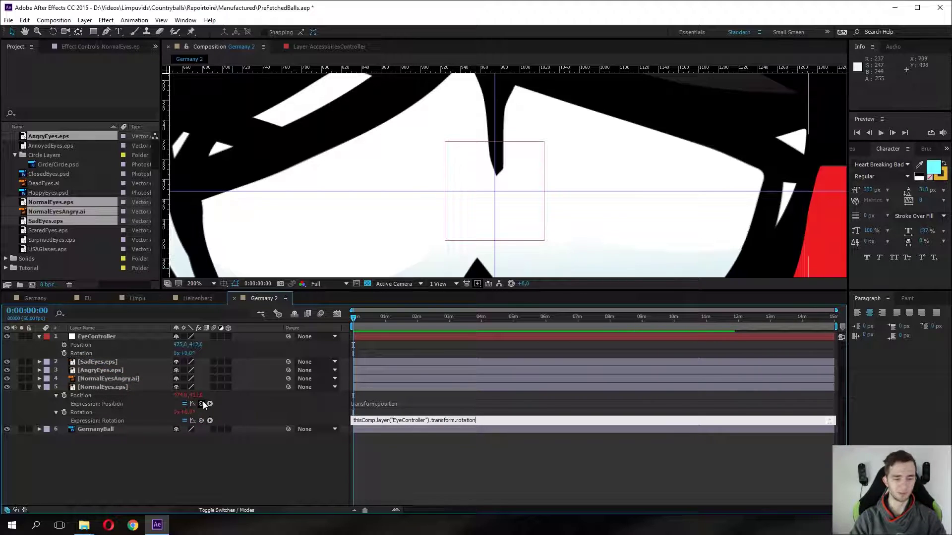
{"action": "left_click_drag", "start_coordinate": [201, 404], "coordinate": [101, 343]}
{"action": "left_click", "coordinate": [106, 475]}
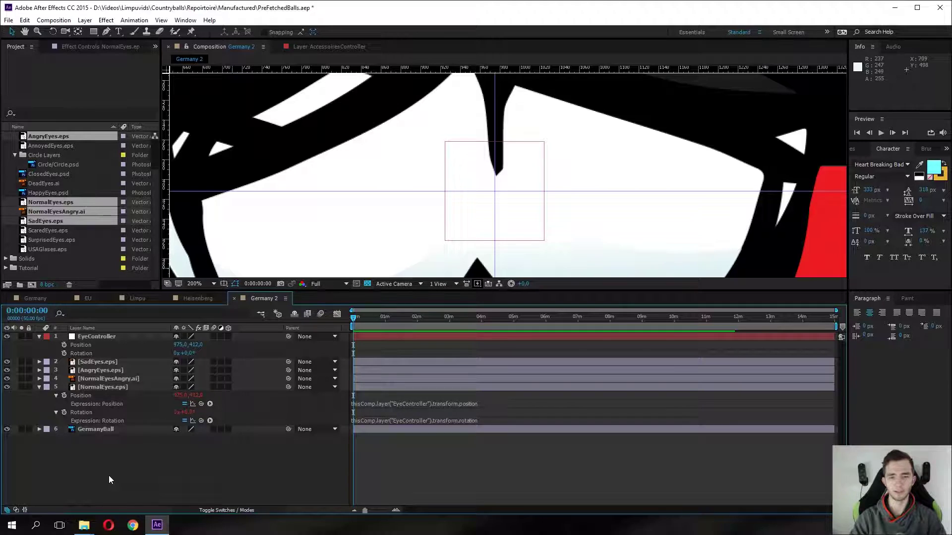
{"action": "left_click", "coordinate": [128, 337]}
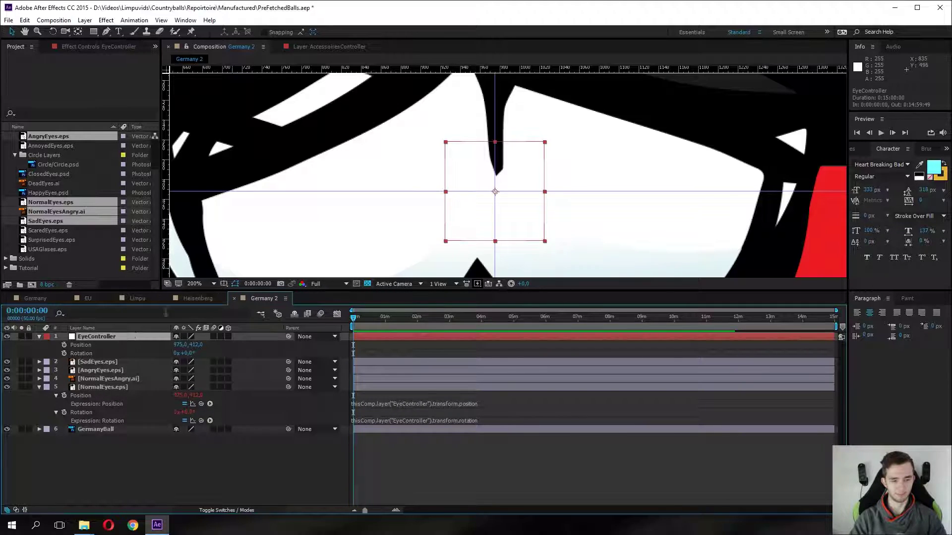
{"action": "left_click", "coordinate": [97, 473]}
{"action": "left_click", "coordinate": [39, 388]}
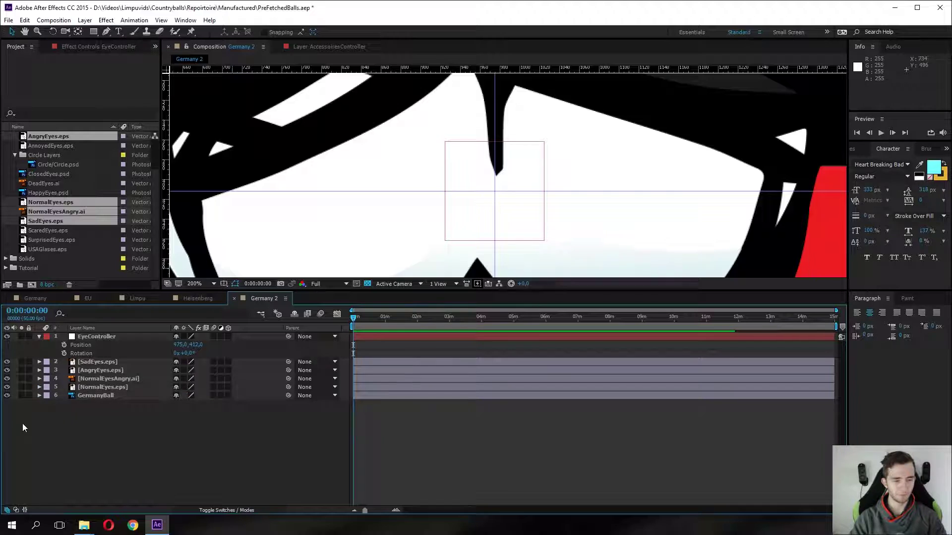
Paste the EyeController-linked Position and Rotation expressions onto NormalEyesAngry.ai.
{"action": "left_click", "coordinate": [84, 379]}
{"action": "key", "text": "p"}
{"action": "key", "text": "shift+r"}
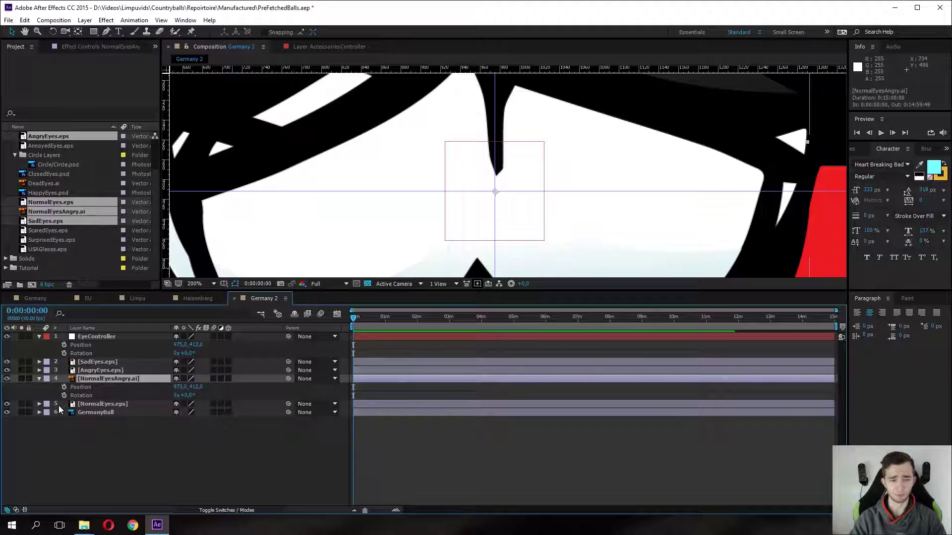
{"action": "key", "text": "ctrl+v"}
Show SadEyes.eps Position and Rotation and add expressions to both.
{"action": "left_click", "coordinate": [90, 362]}
{"action": "key", "text": "p"}
{"action": "key", "text": "shift+r"}
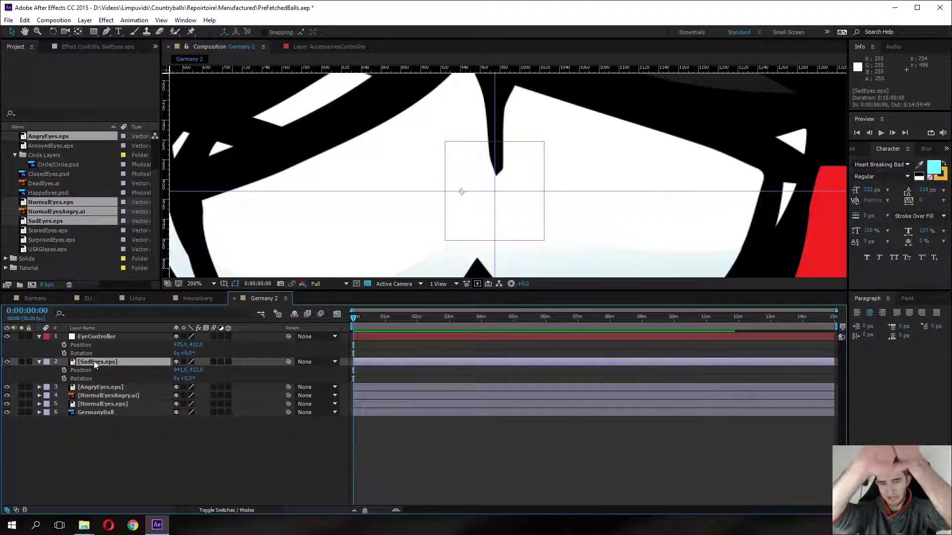
{"action": "scroll", "coordinate": [375, 97], "scroll_direction": "down", "scroll_amount": 3}
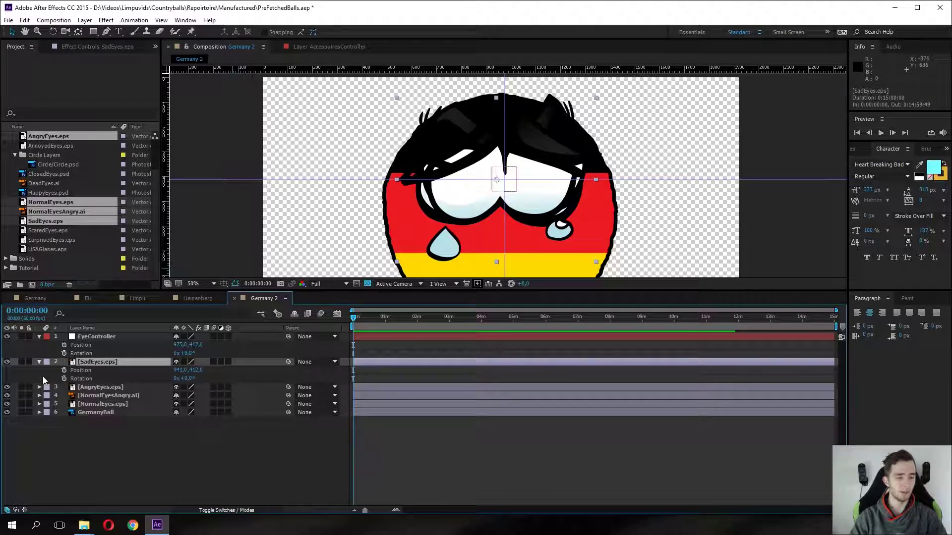
{"action": "left_click", "coordinate": [63, 379], "text": "alt"}
{"action": "left_click", "coordinate": [65, 370], "text": "alt"}
{"action": "left_click", "coordinate": [261, 456]}
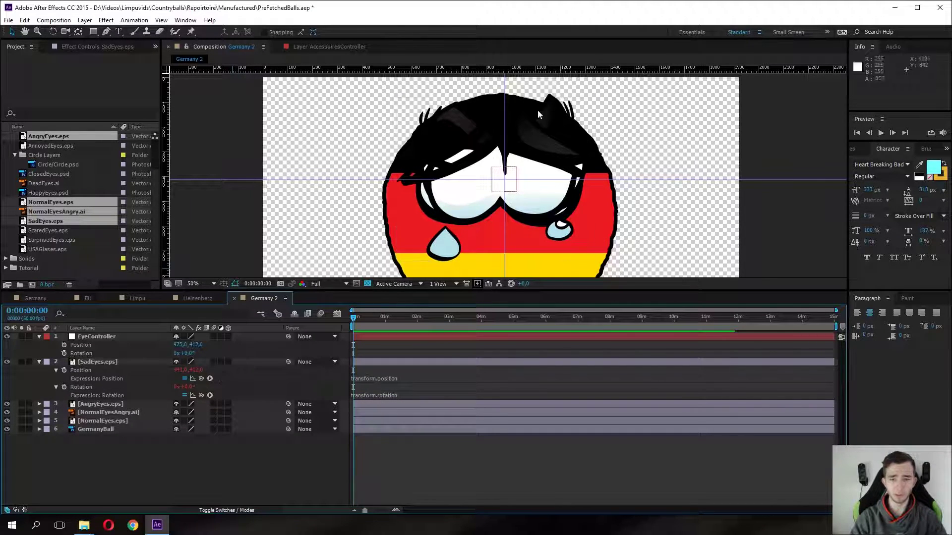
Pick-whip SadEyes Rotation and Position expressions to EyeController's Rotation and Position.
{"action": "left_click", "coordinate": [107, 363]}
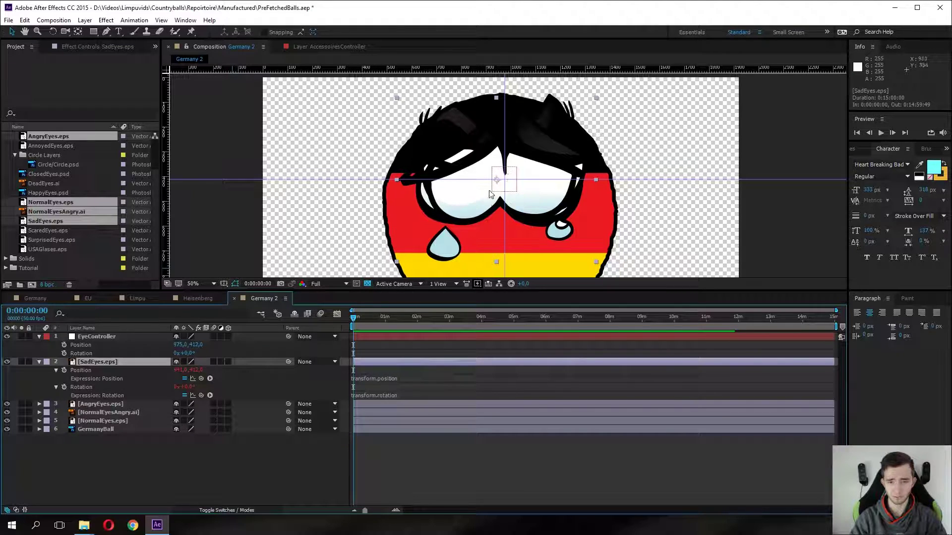
{"action": "left_click_drag", "start_coordinate": [198, 394], "coordinate": [91, 352]}
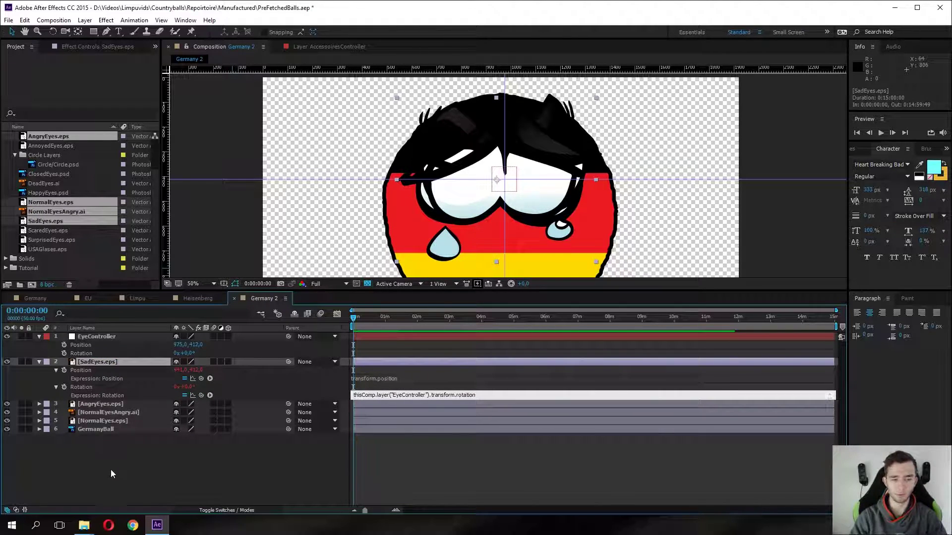
{"action": "left_click", "coordinate": [111, 467]}
{"action": "left_click", "coordinate": [97, 361]}
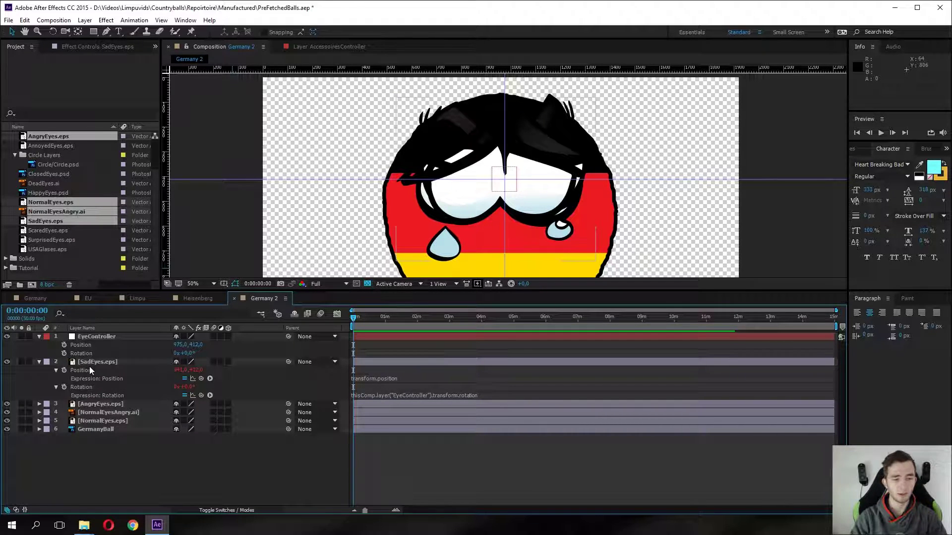
{"action": "left_click_drag", "start_coordinate": [201, 378], "coordinate": [100, 342]}
{"action": "left_click", "coordinate": [147, 473]}
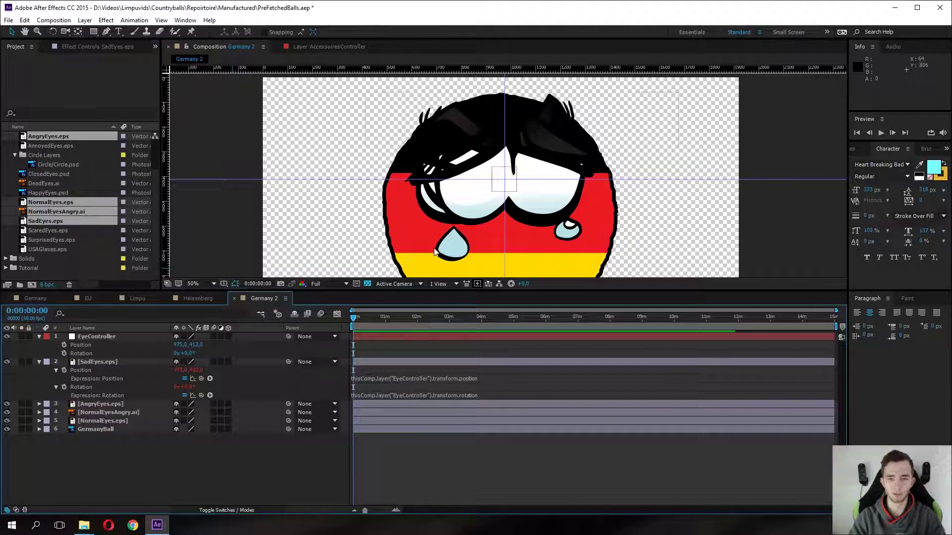
Inspect the sad eyes and undo the SadEyes Position link to EyeController.
{"action": "left_click", "coordinate": [528, 198]}
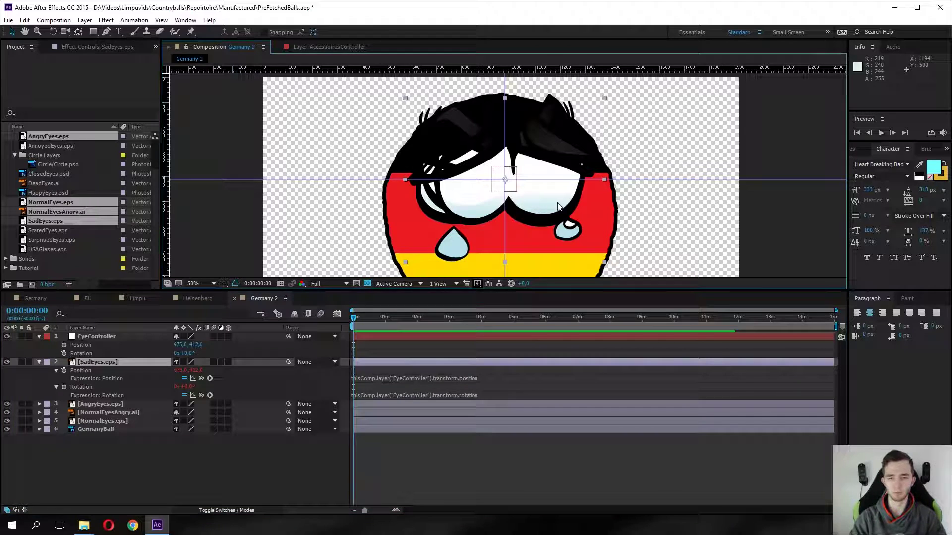
{"action": "left_click", "coordinate": [81, 370]}
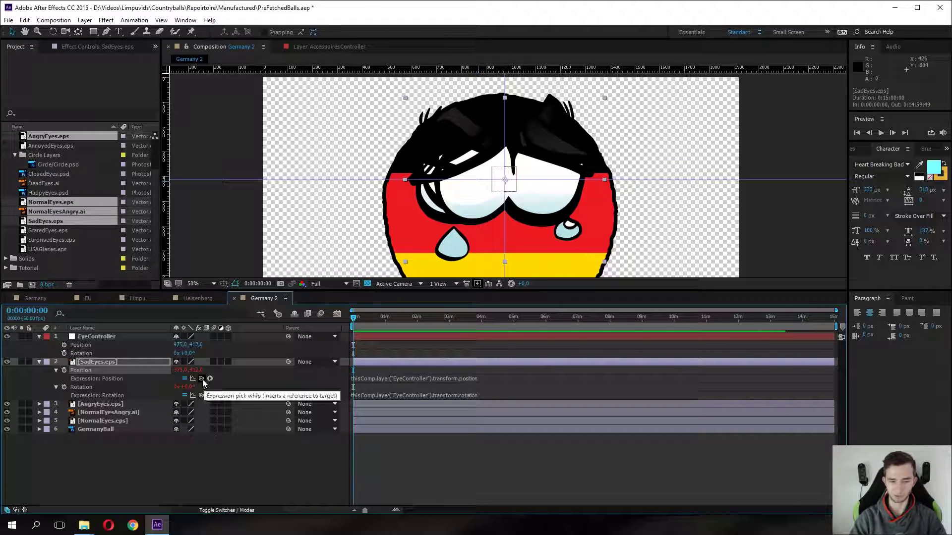
{"action": "left_click", "coordinate": [88, 339]}
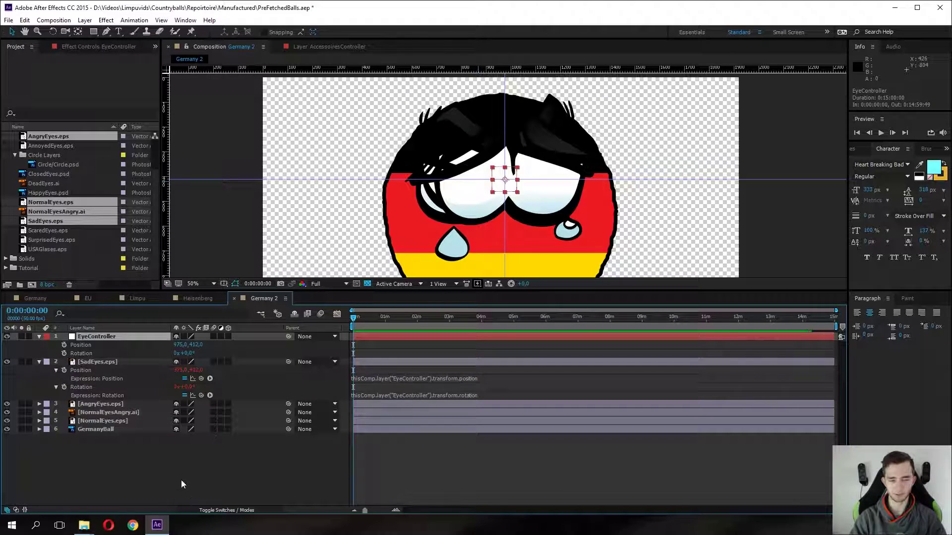
{"action": "left_click", "coordinate": [192, 445]}
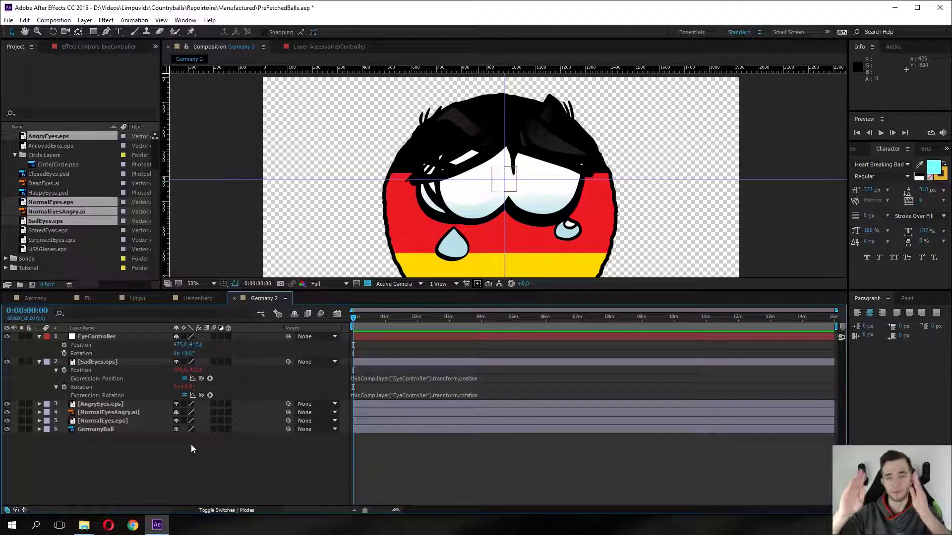
{"action": "left_click", "coordinate": [488, 196]}
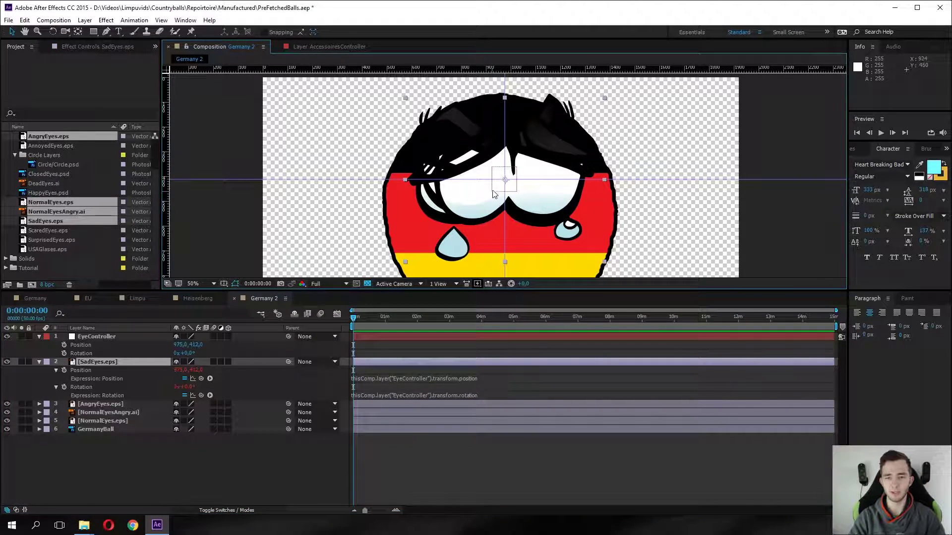
{"action": "key", "text": "period"}
{"action": "key", "text": "period"}
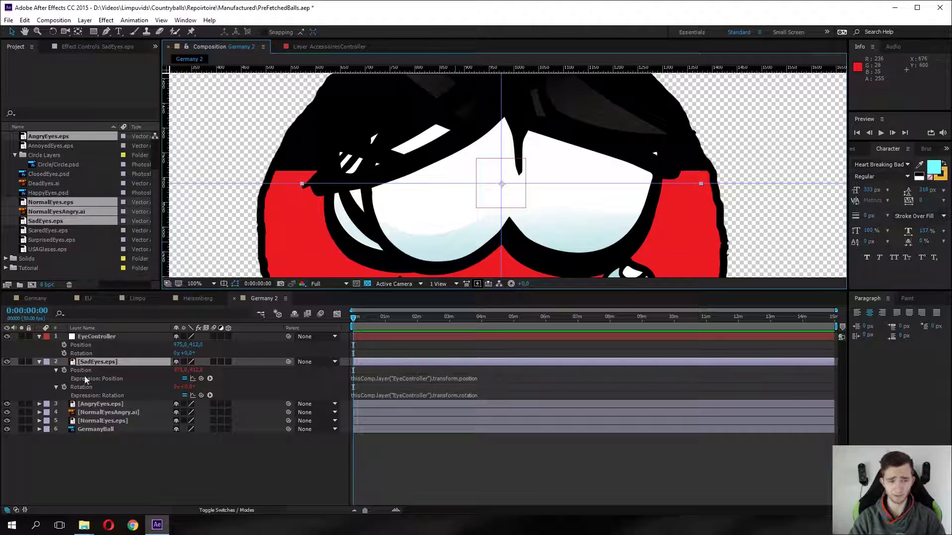
{"action": "key", "text": "ctrl+z"}
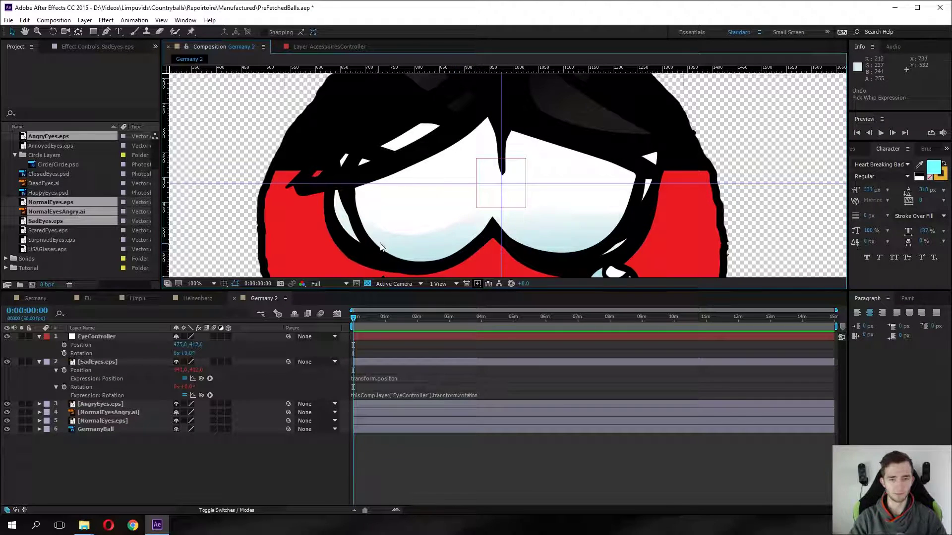
Centre SadEyes' anchor on the eyes with Pan Behind, then relink Position to EyeController.
{"action": "left_click", "coordinate": [87, 363]}
{"action": "key", "text": "y"}
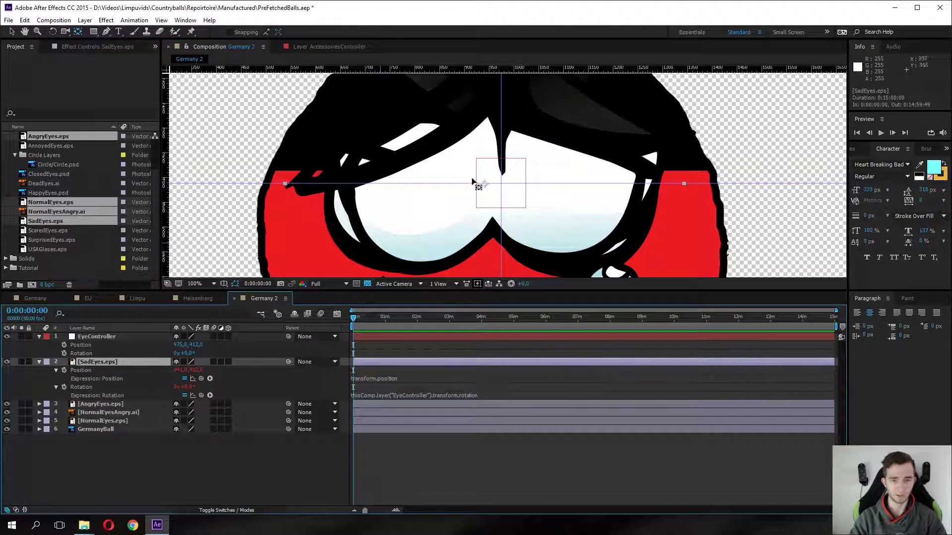
{"action": "left_click_drag", "start_coordinate": [485, 184], "coordinate": [502, 184]}
{"action": "key", "text": "v"}
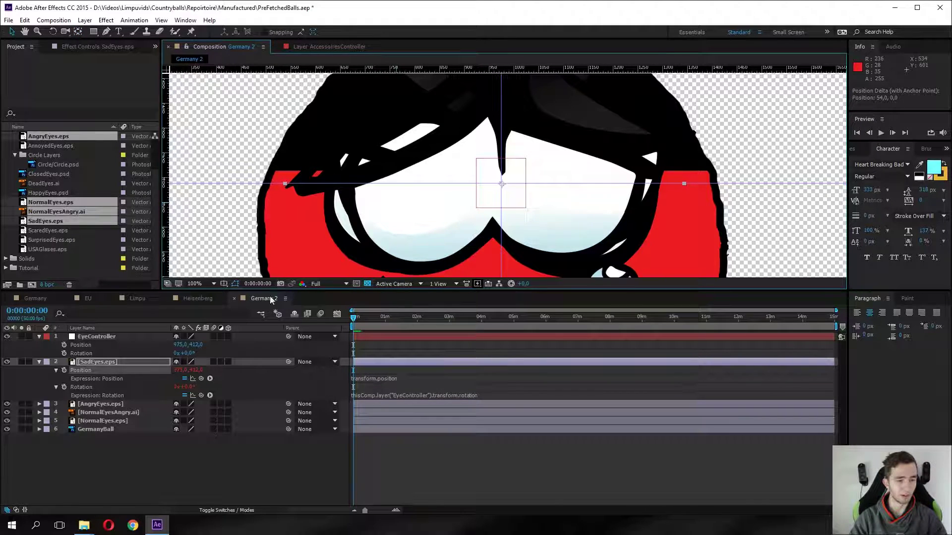
{"action": "left_click", "coordinate": [142, 364]}
{"action": "left_click_drag", "start_coordinate": [202, 378], "coordinate": [94, 345]}
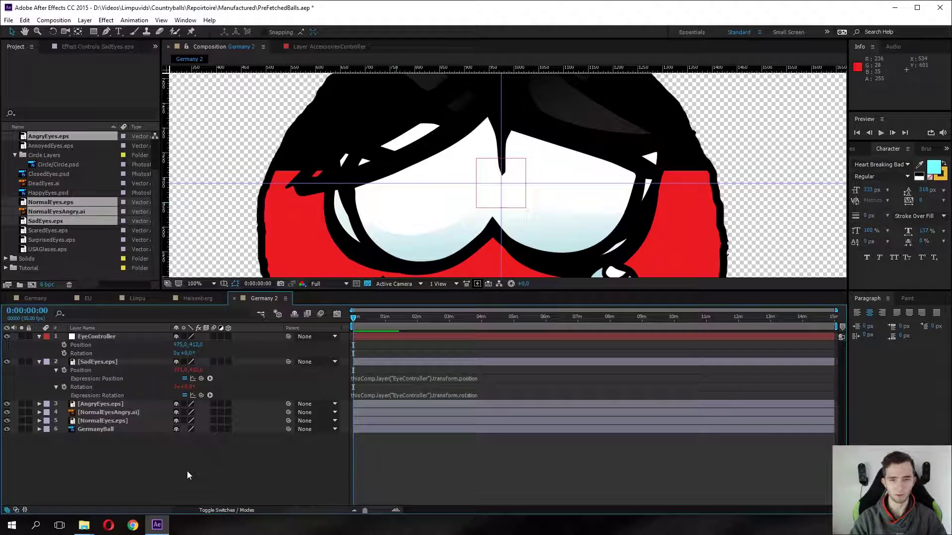
{"action": "left_click", "coordinate": [38, 363]}
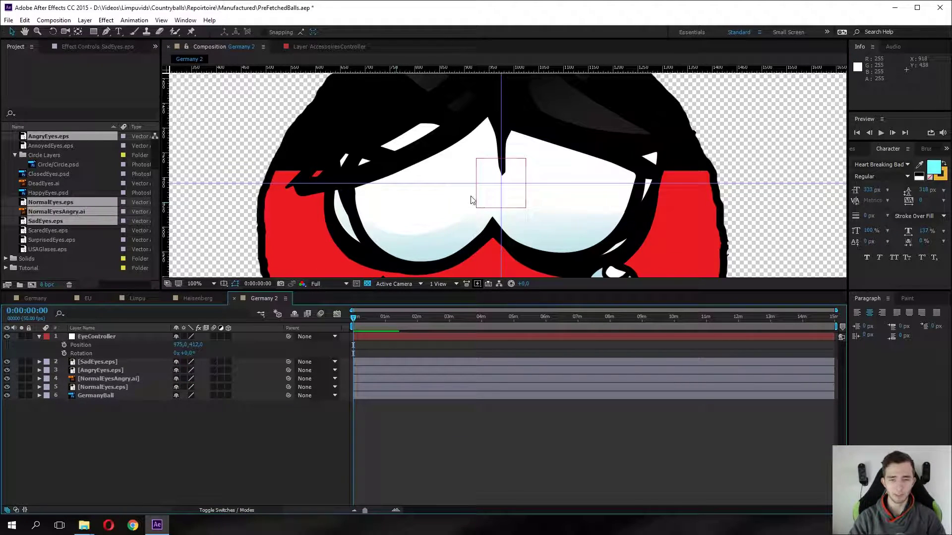
Lower the guide and scale EyeController to about 548% by 184% over both eyes.
{"action": "left_click", "coordinate": [386, 183]}
{"action": "left_click_drag", "start_coordinate": [386, 183], "coordinate": [594, 233]}
{"action": "left_click", "coordinate": [96, 337]}
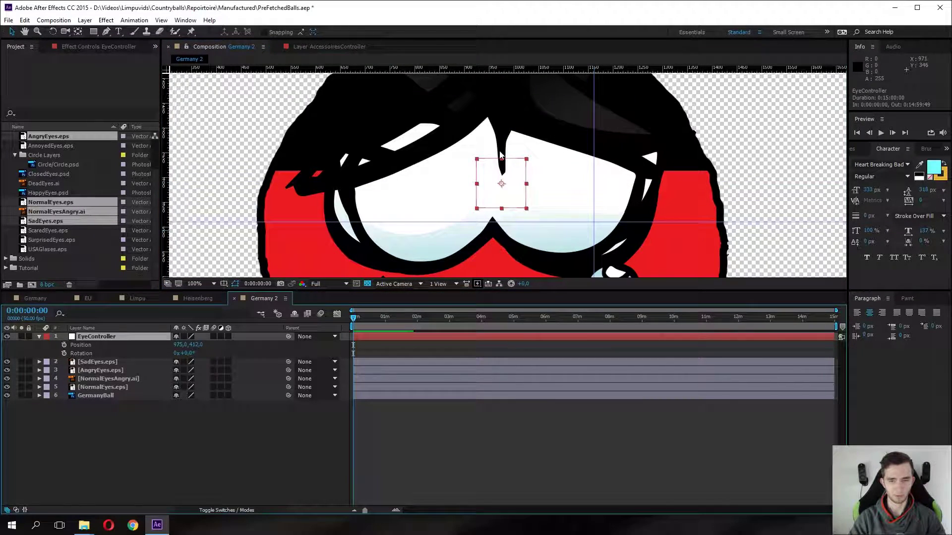
{"action": "left_click_drag", "start_coordinate": [526, 185], "coordinate": [637, 185]}
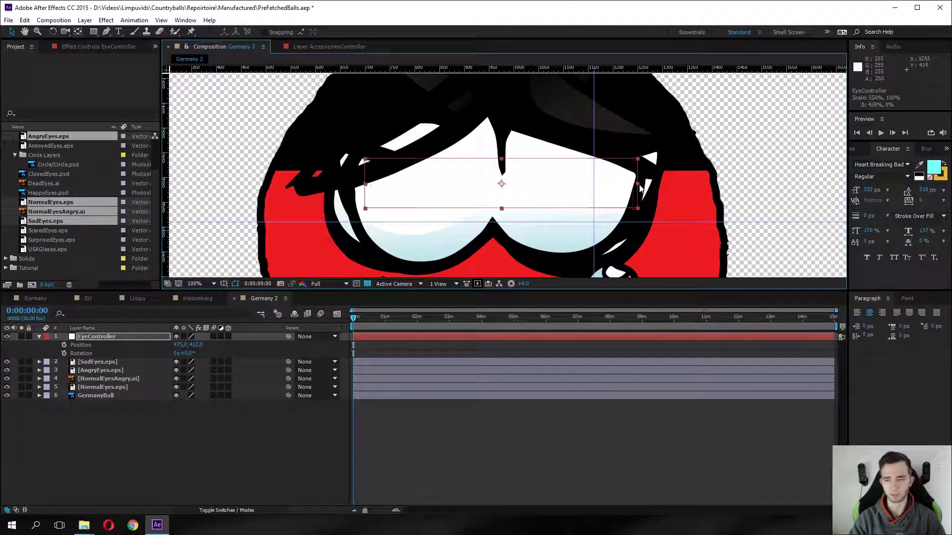
{"action": "mouse_move", "coordinate": [502, 158]}
{"action": "left_mouse_down"}
{"action": "mouse_move", "coordinate": [502, 125]}
{"action": "mouse_move", "coordinate": [504, 141]}
{"action": "left_mouse_up"}
{"action": "scroll", "coordinate": [504, 141], "scroll_direction": "down", "scroll_amount": 2}
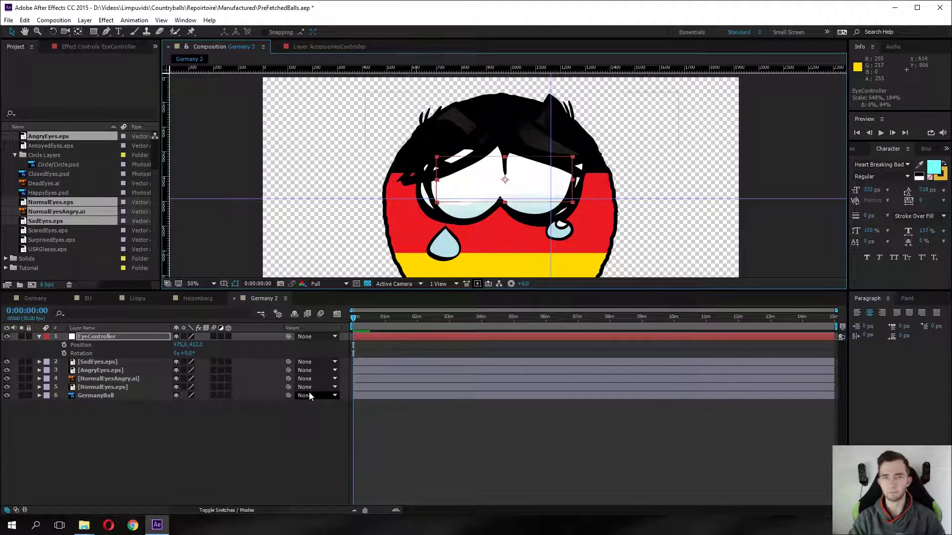
{"action": "left_click", "coordinate": [124, 448]}
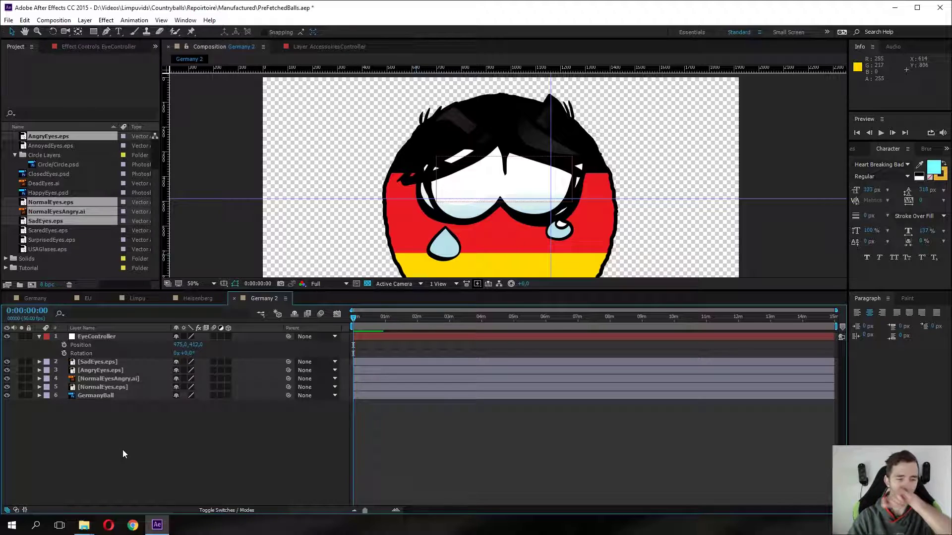
{"action": "left_click", "coordinate": [37, 335]}
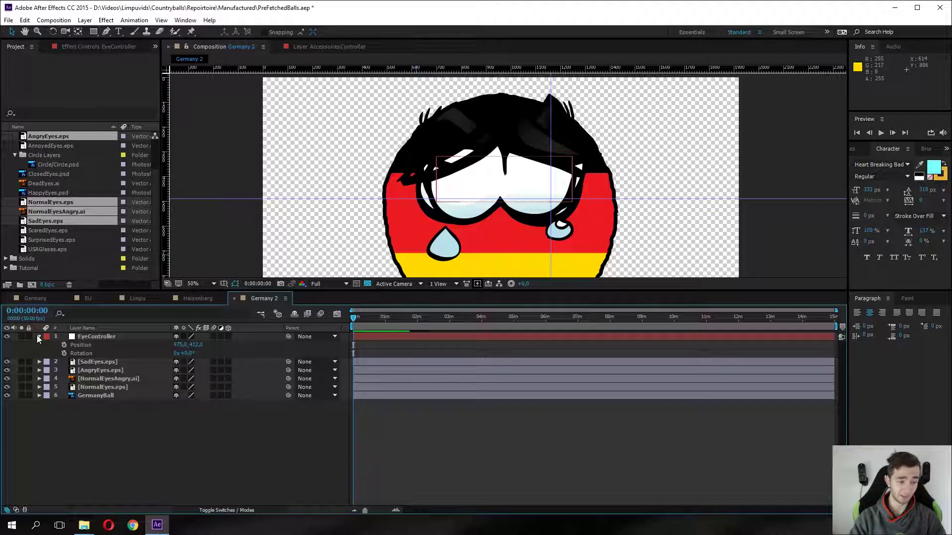
{"action": "left_click", "coordinate": [36, 335]}
{"action": "left_click", "coordinate": [83, 445]}
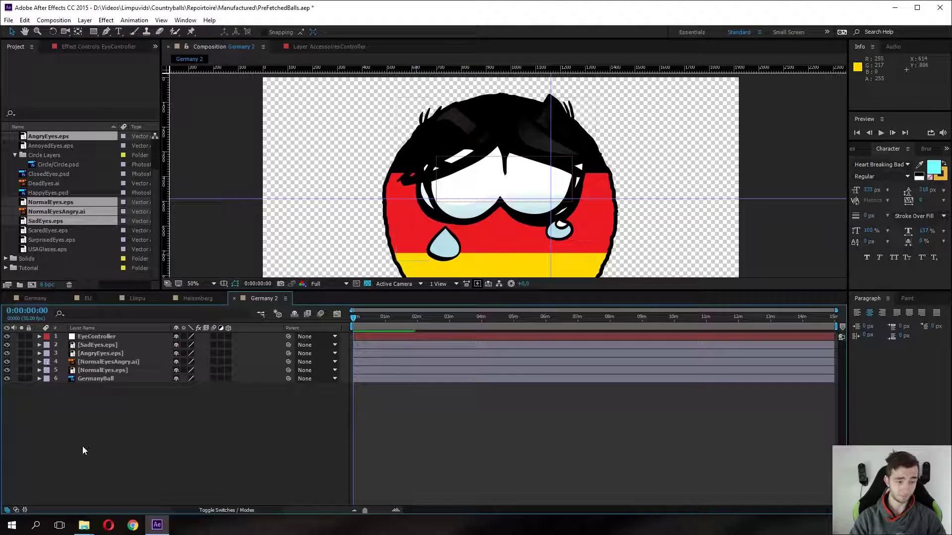
Drag Slider Control from Effects & Presets' Expression Controls onto the EyeController layer.
{"action": "left_click", "coordinate": [861, 150]}
{"action": "left_click", "coordinate": [865, 149]}
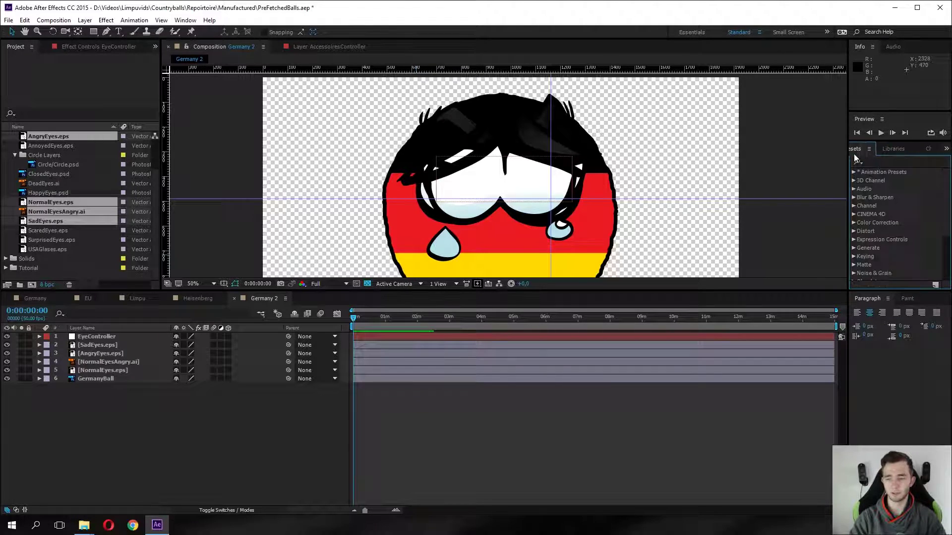
{"action": "left_click", "coordinate": [853, 240]}
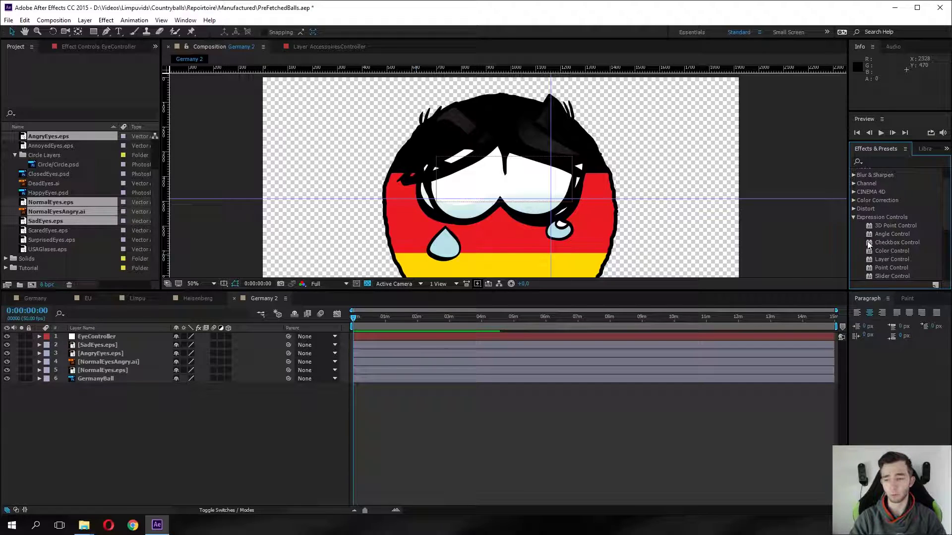
{"action": "scroll", "coordinate": [869, 244], "scroll_direction": "down", "scroll_amount": 3}
{"action": "left_click", "coordinate": [892, 254]}
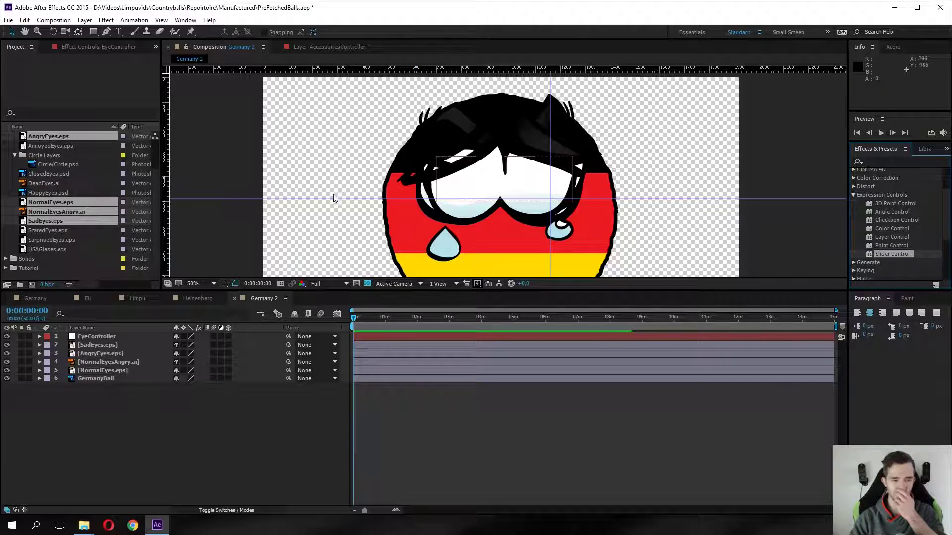
{"action": "left_click_drag", "start_coordinate": [892, 253], "coordinate": [107, 337]}
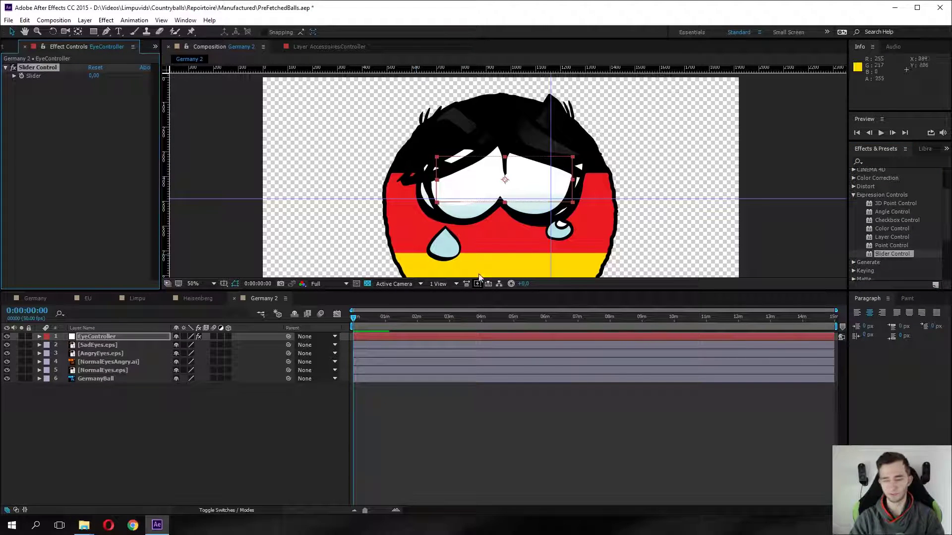
Test EyeController's Slider by raising it to 87, then return it to 0.
{"action": "left_click", "coordinate": [100, 337]}
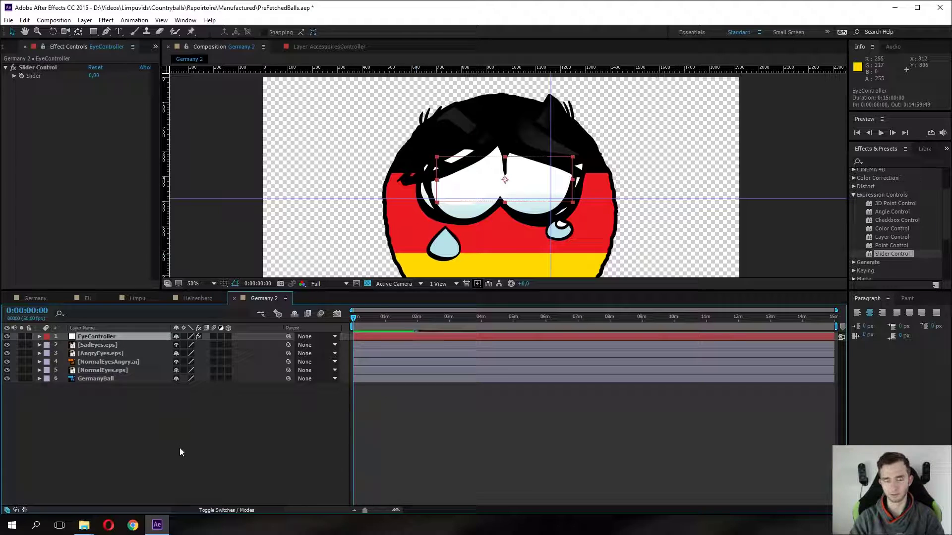
{"action": "left_click", "coordinate": [30, 184]}
{"action": "left_click", "coordinate": [14, 76]}
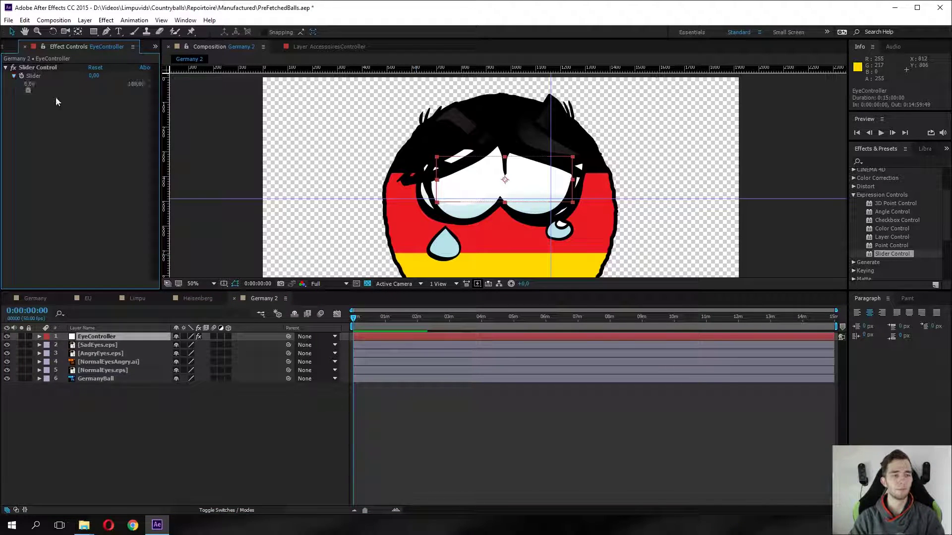
{"action": "left_click", "coordinate": [37, 67]}
{"action": "left_click_drag", "start_coordinate": [29, 90], "coordinate": [8, 109]}
{"action": "left_click", "coordinate": [16, 125]}
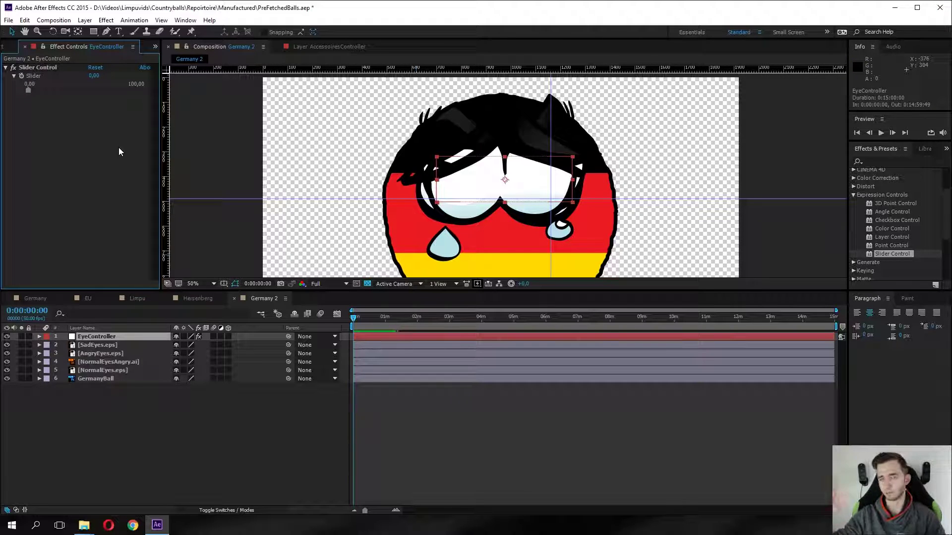
{"action": "left_click", "coordinate": [157, 447]}
Rename the Slider Control effect to NormalEyes.
{"action": "left_click", "coordinate": [36, 69]}
{"action": "key", "text": "Return"}
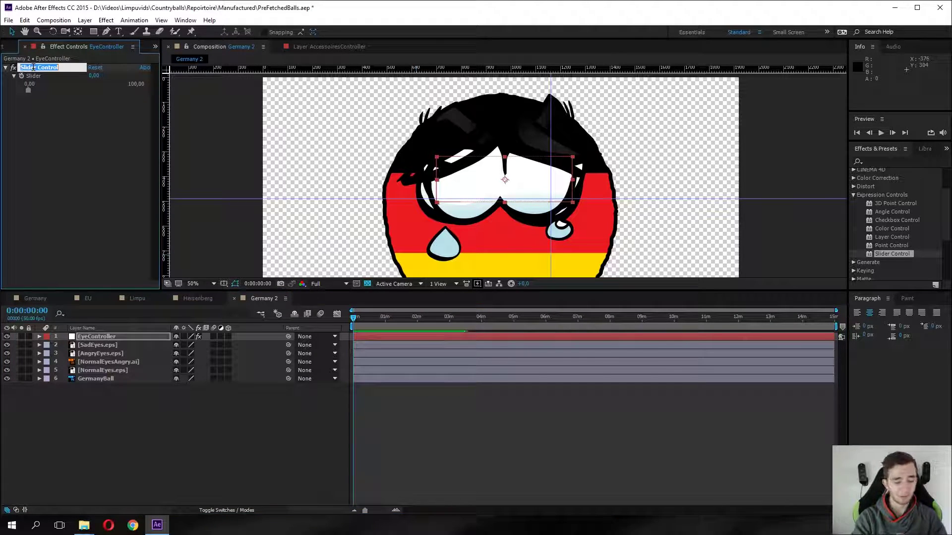
{"action": "type", "text": "NormalEyes"}
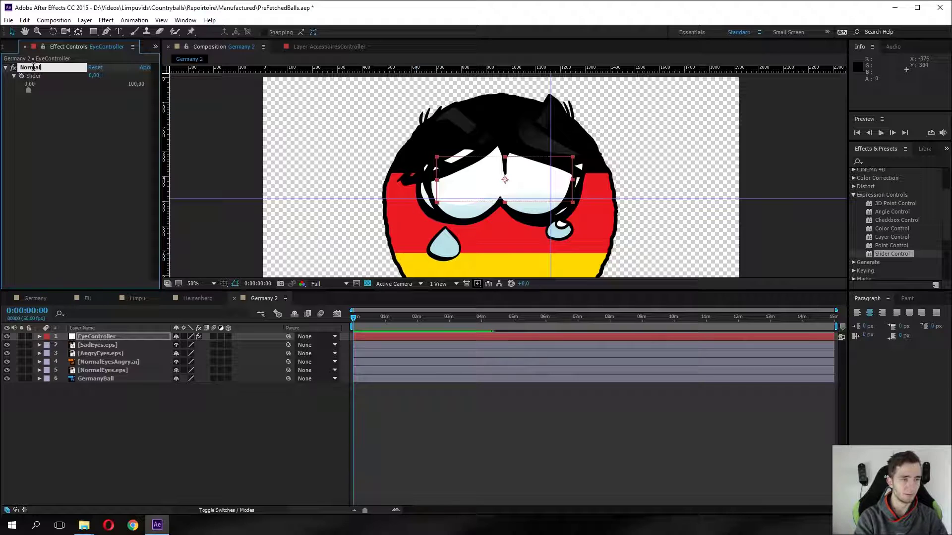
{"action": "key", "text": "Return"}
{"action": "left_click", "coordinate": [74, 119]}
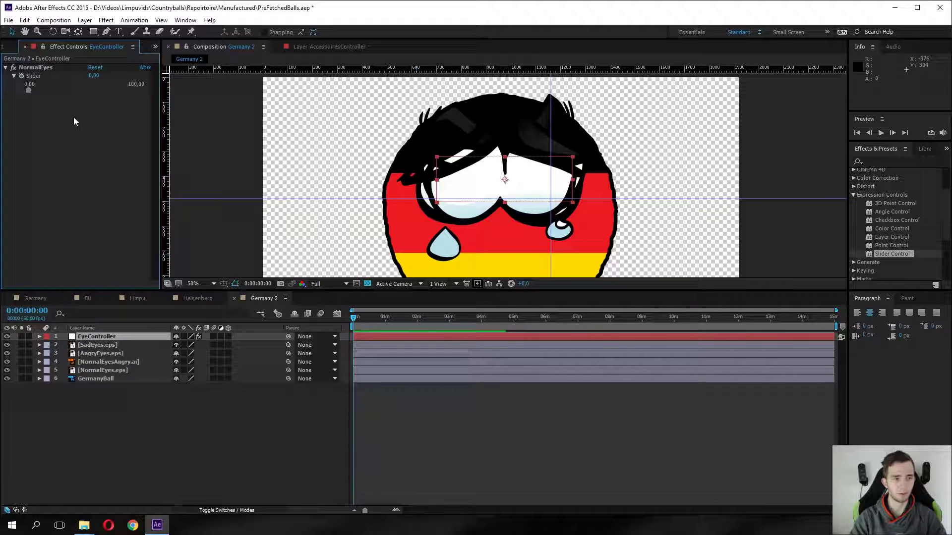
{"action": "left_click", "coordinate": [127, 371]}
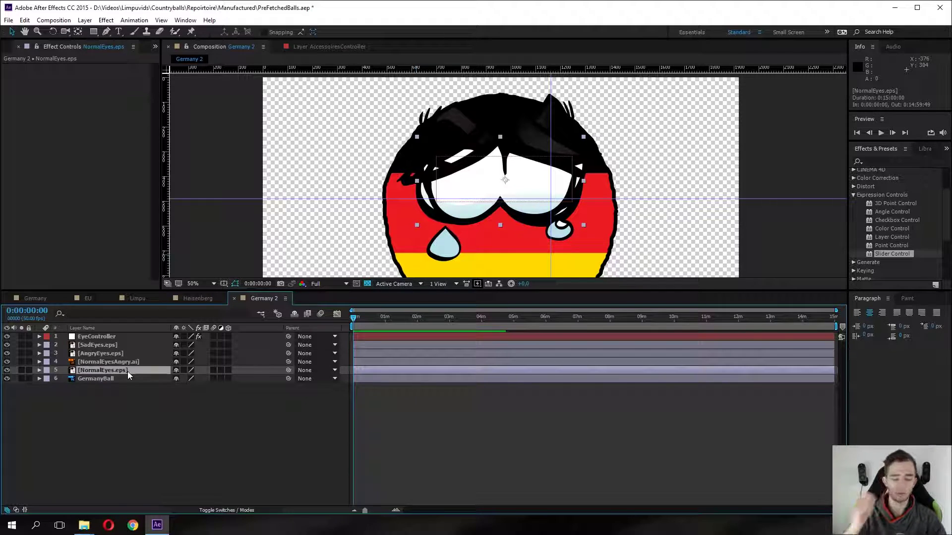
Hide the sad and angry eye layers and reveal NormalEyes.eps Opacity.
{"action": "left_click_drag", "start_coordinate": [7, 345], "coordinate": [7, 366]}
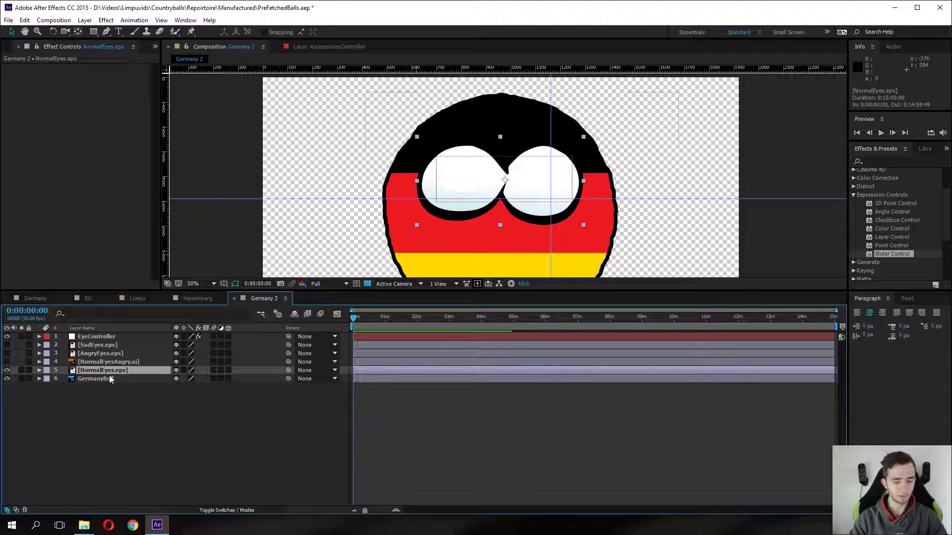
{"action": "key", "text": "t"}
{"action": "left_click", "coordinate": [126, 458]}
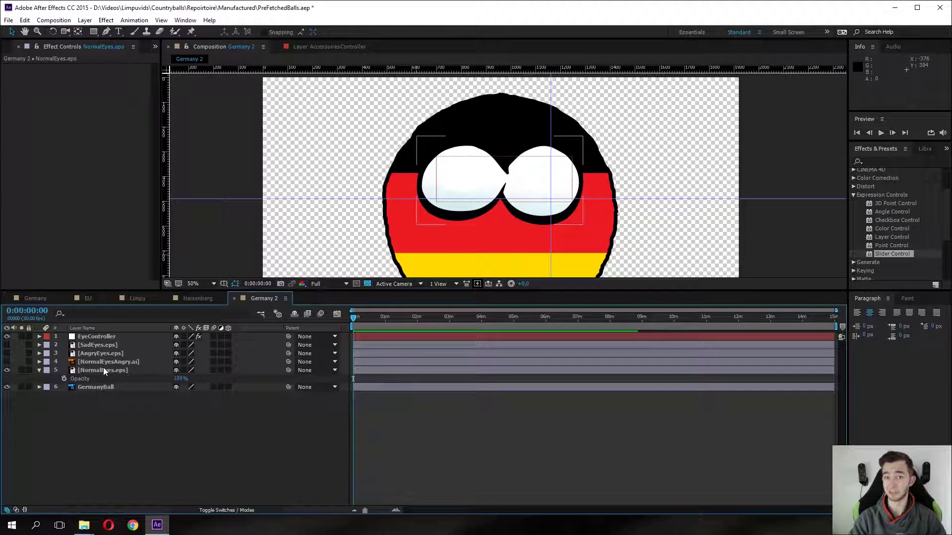
Expose EyeController's NormalEyes Slider and add an expression to NormalEyes.eps Opacity.
{"action": "left_click", "coordinate": [97, 337]}
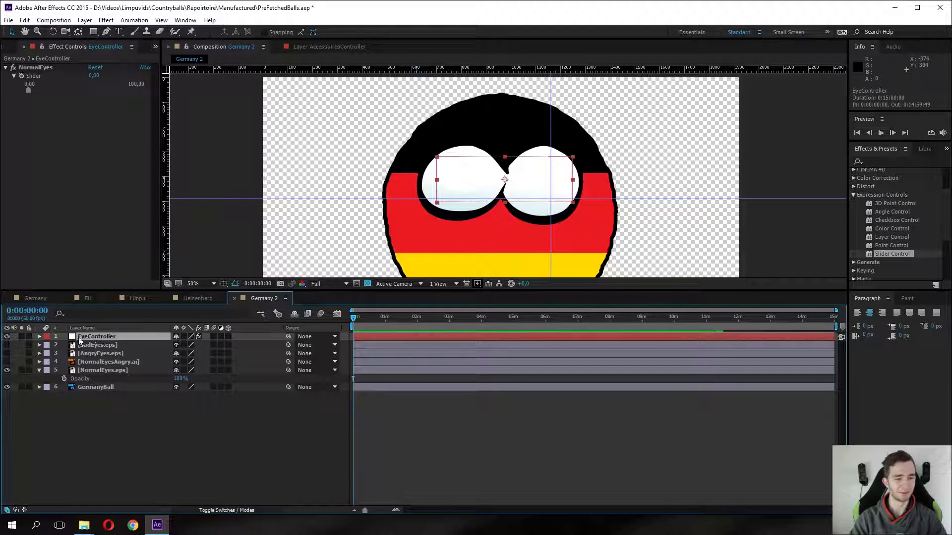
{"action": "left_click", "coordinate": [39, 336]}
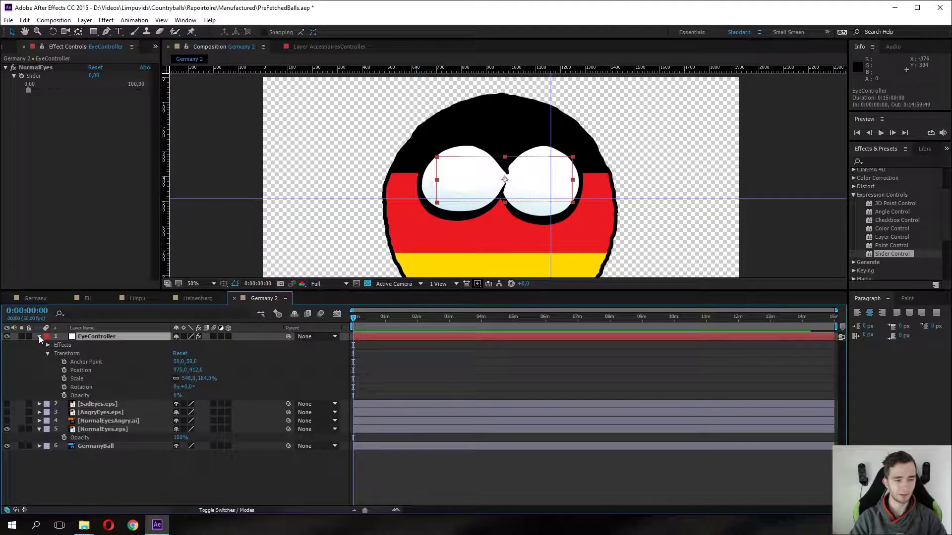
{"action": "left_click", "coordinate": [48, 353]}
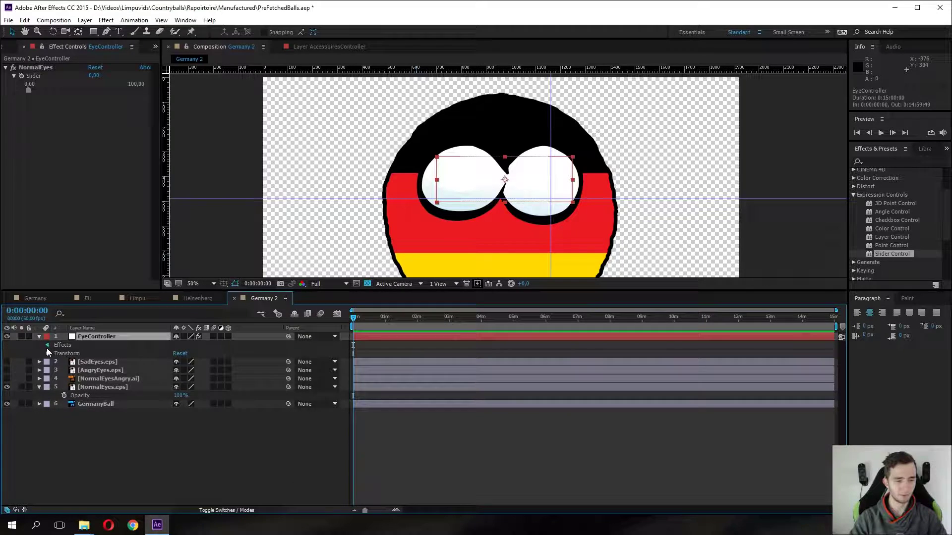
{"action": "left_click", "coordinate": [48, 346]}
{"action": "left_click", "coordinate": [57, 353]}
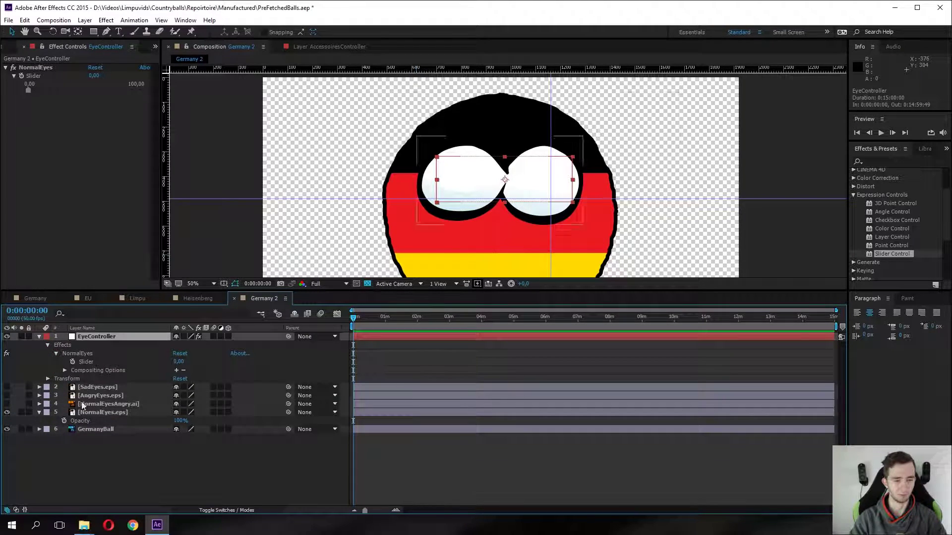
{"action": "left_click", "coordinate": [87, 361]}
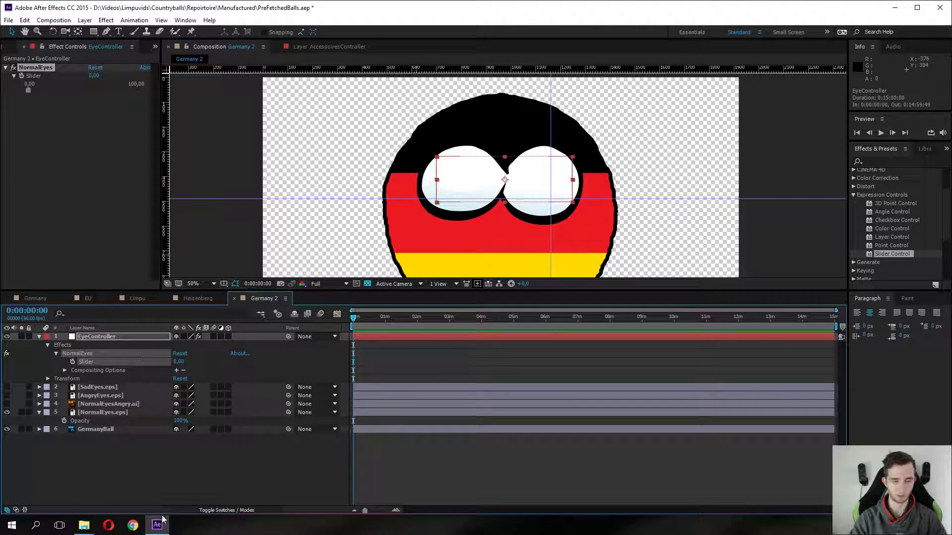
{"action": "left_click", "coordinate": [158, 463]}
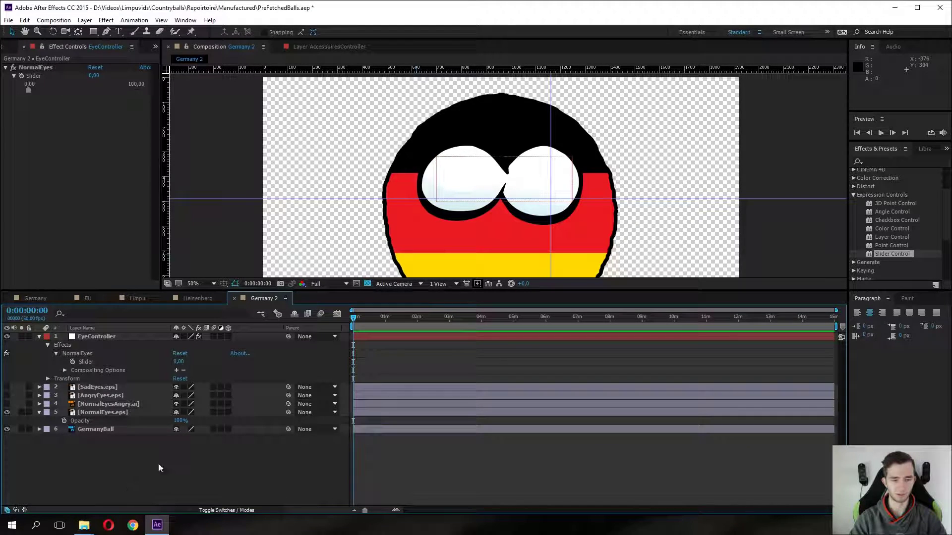
{"action": "left_click", "coordinate": [64, 420], "text": "alt"}
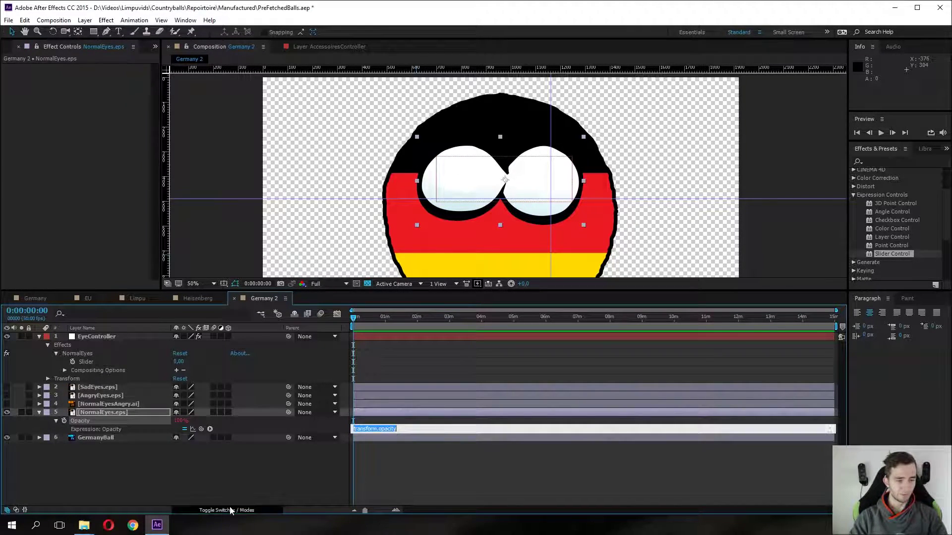
Pick-whip NormalEyes.eps Opacity expression to EyeController's NormalEyes Slider.
{"action": "left_click", "coordinate": [164, 473]}
{"action": "left_click_drag", "start_coordinate": [202, 430], "coordinate": [93, 361]}
{"action": "left_click", "coordinate": [162, 477]}
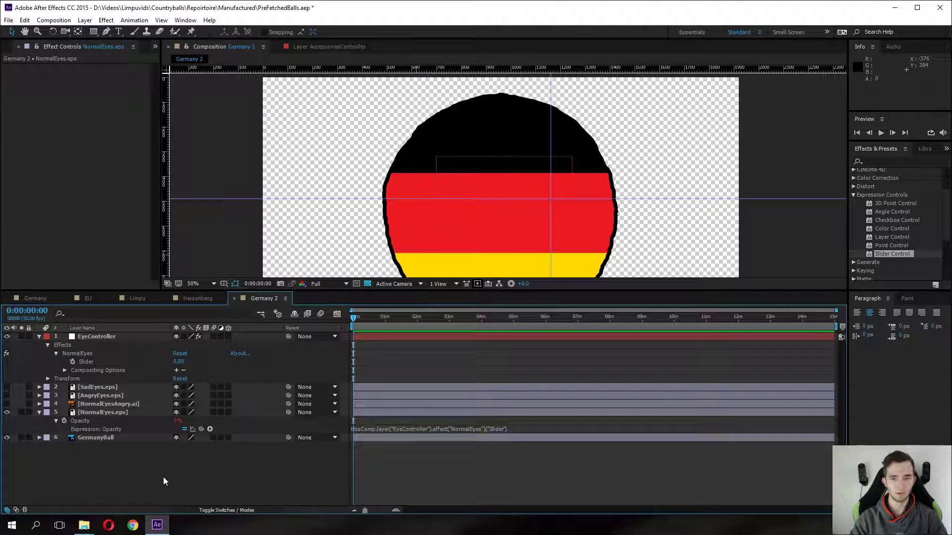
Set the NormalEyes slider to 100 and make the sad and angry eye layers visible.
{"action": "left_click", "coordinate": [90, 359]}
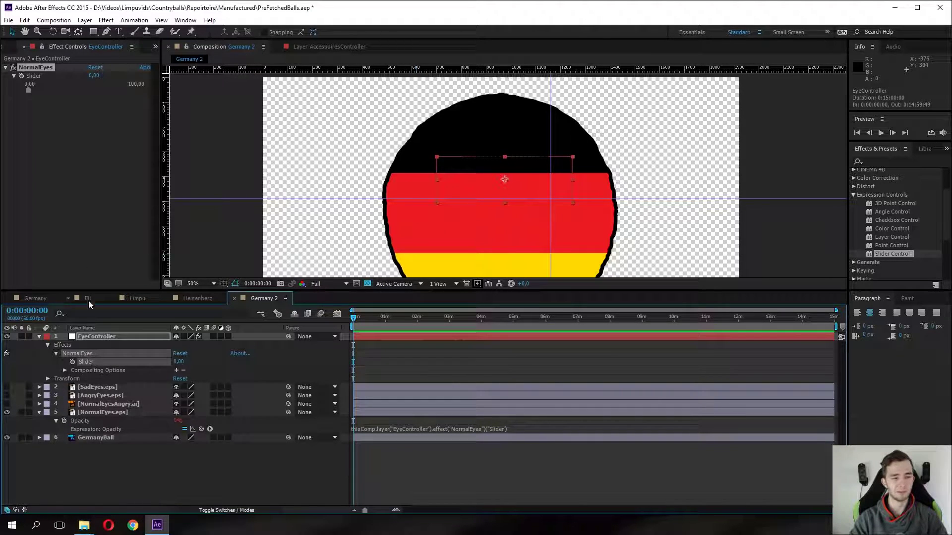
{"action": "left_click_drag", "start_coordinate": [31, 90], "coordinate": [5, 99]}
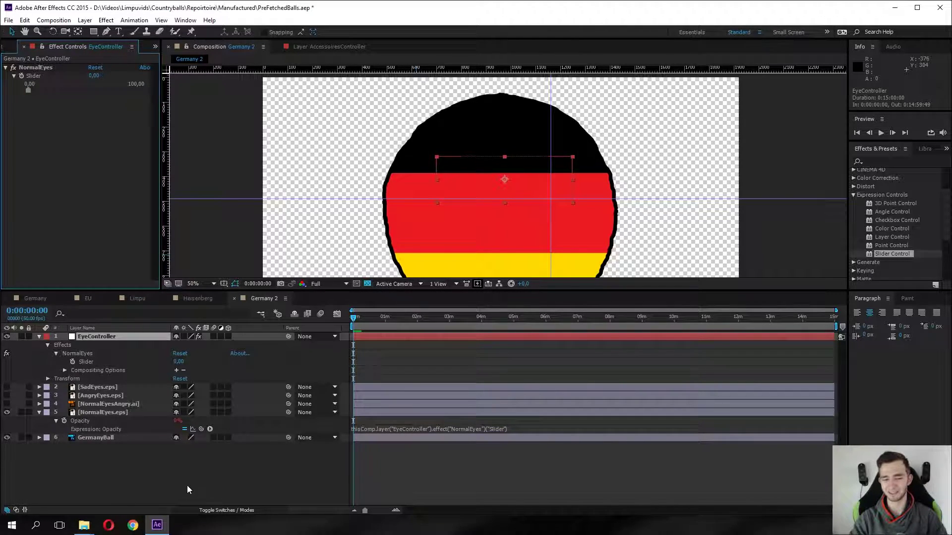
{"action": "left_click", "coordinate": [180, 474]}
{"action": "left_click", "coordinate": [95, 336]}
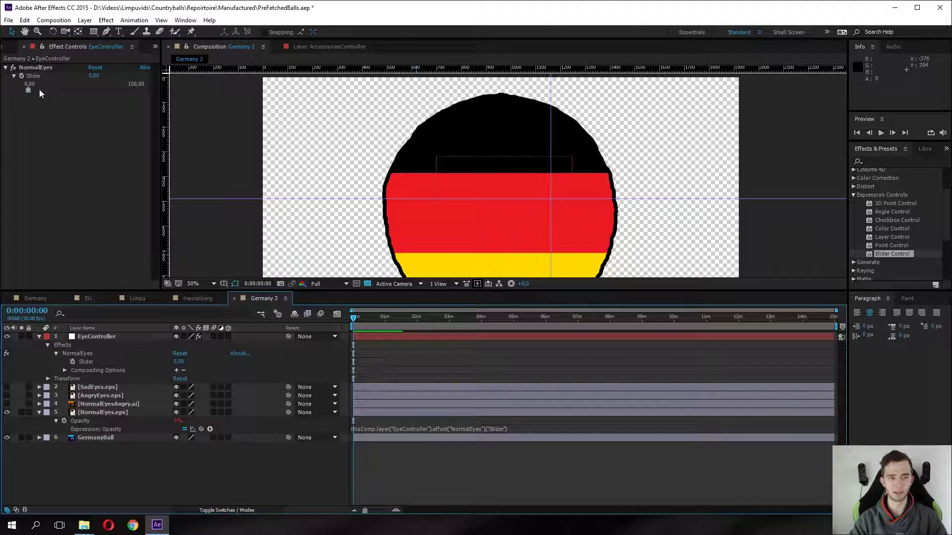
{"action": "left_click_drag", "start_coordinate": [30, 91], "coordinate": [153, 102]}
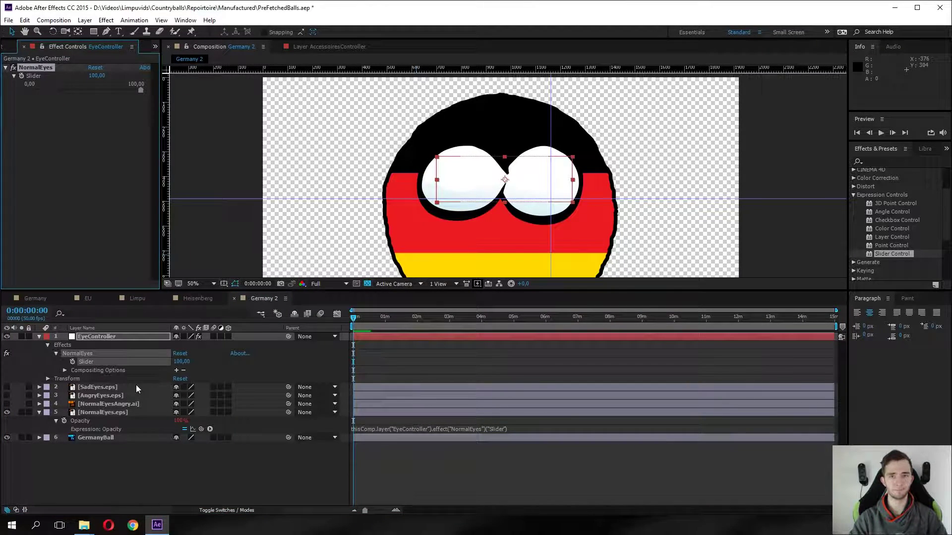
{"action": "left_click", "coordinate": [44, 449]}
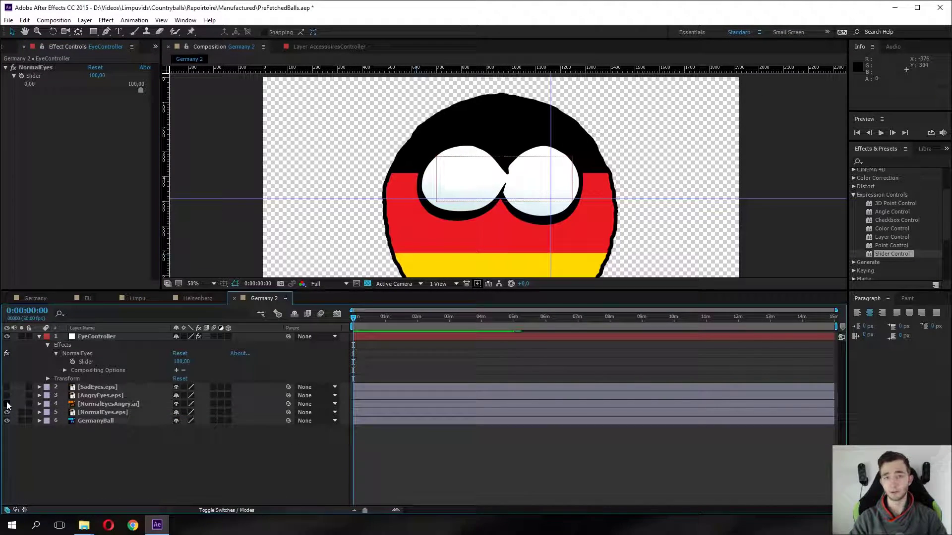
{"action": "left_click_drag", "start_coordinate": [7, 403], "coordinate": [7, 387]}
Reveal Opacity on the NormalEyesAngry, AngryEyes and SadEyes layers.
{"action": "left_click", "coordinate": [123, 405]}
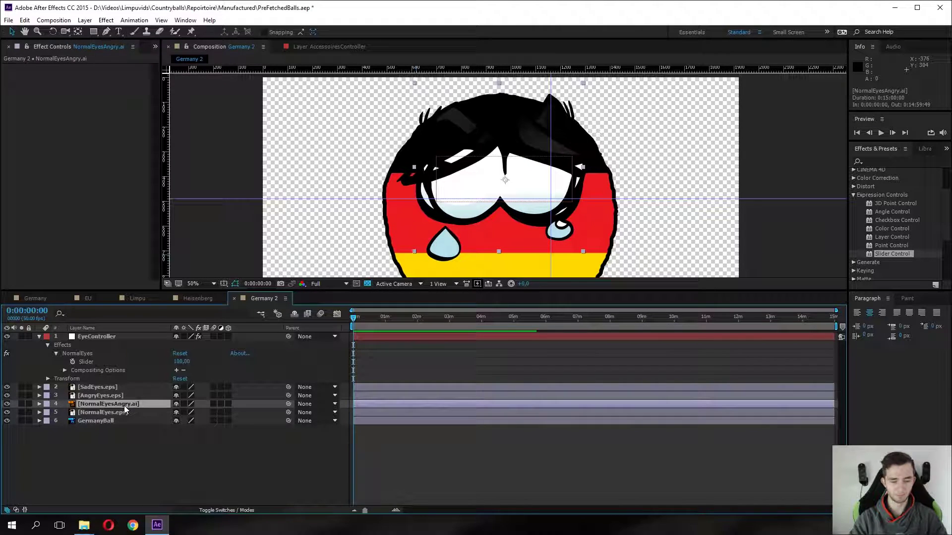
{"action": "key", "text": "t"}
{"action": "left_click", "coordinate": [103, 395]}
{"action": "key", "text": "t"}
{"action": "left_click", "coordinate": [94, 387]}
{"action": "key", "text": "t"}
{"action": "left_click", "coordinate": [136, 472]}
{"action": "left_click", "coordinate": [102, 423]}
{"action": "left_click", "coordinate": [100, 404]}
{"action": "left_click", "coordinate": [97, 387]}
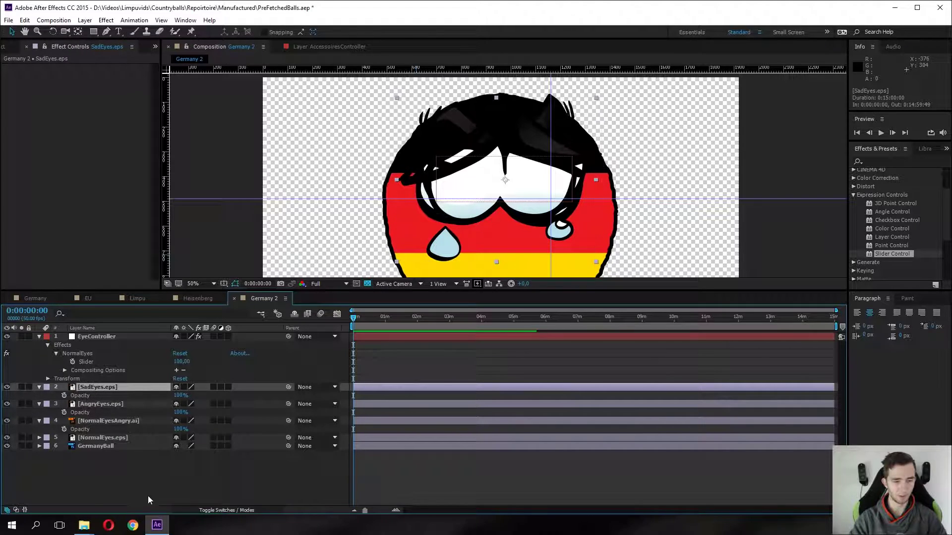
Add a Slider Control to EyeController, duplicate it, and delete the surplus Slider Control 4.
{"action": "left_click", "coordinate": [147, 495]}
{"action": "left_click_drag", "start_coordinate": [891, 254], "coordinate": [99, 343]}
{"action": "left_click", "coordinate": [38, 84]}
{"action": "key", "text": "ctrl+d"}
{"action": "key", "text": "ctrl+d"}
{"action": "key", "text": "ctrl+d"}
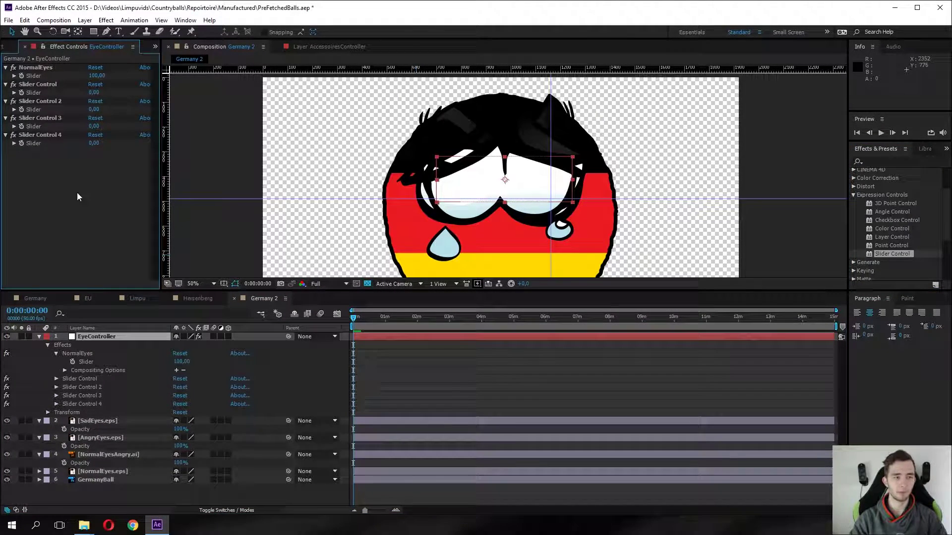
{"action": "left_click", "coordinate": [48, 134]}
{"action": "key", "text": "Delete"}
Add a NormalEyesAngry Opacity expression and name the new slider NormalEyesAngry.
{"action": "left_click", "coordinate": [64, 455], "text": "alt"}
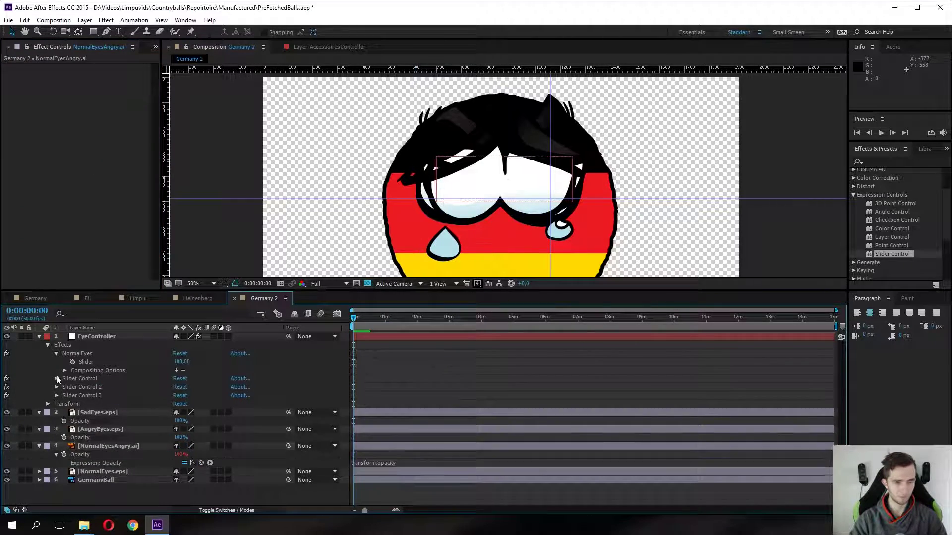
{"action": "left_click", "coordinate": [64, 438], "text": "alt"}
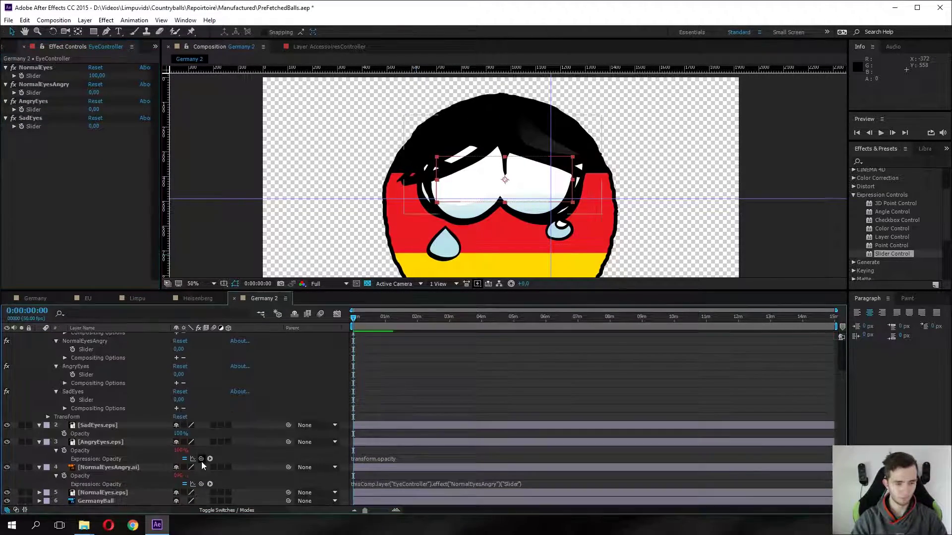
{"action": "left_click", "coordinate": [87, 342]}
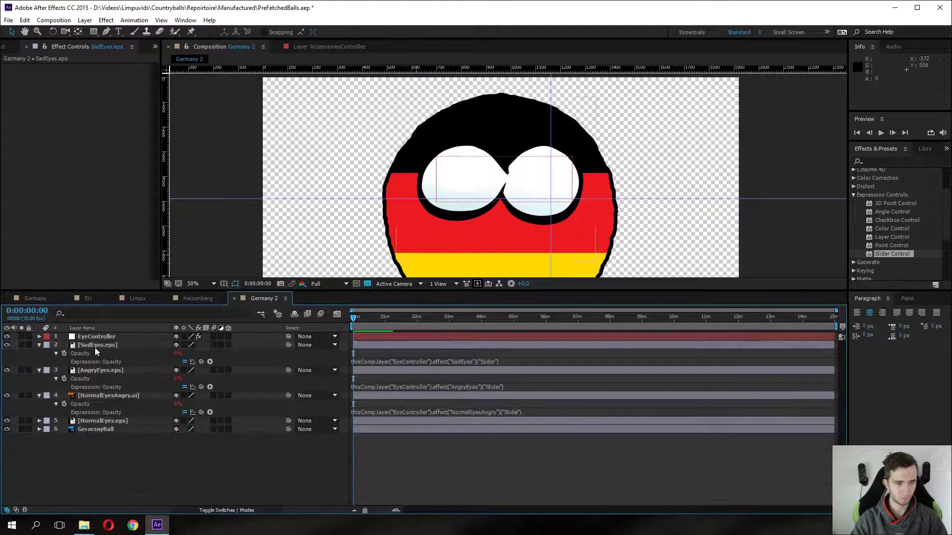
Set EyeController's SadEyes slider to 100 and NormalEyes slider to 0.
{"action": "key", "text": "u"}
{"action": "left_click", "coordinate": [138, 337]}
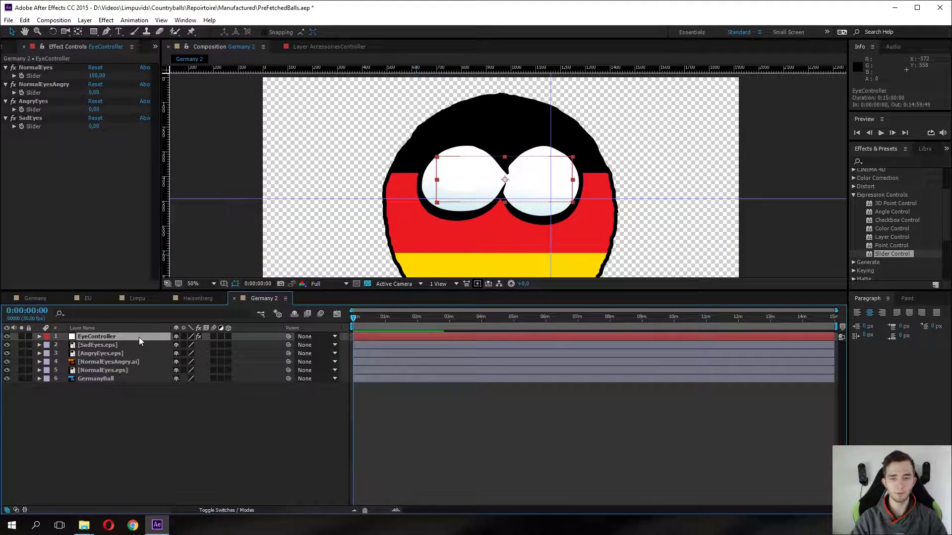
{"action": "left_click", "coordinate": [36, 192]}
{"action": "left_click", "coordinate": [14, 126]}
{"action": "left_click_drag", "start_coordinate": [26, 141], "coordinate": [143, 143]}
{"action": "left_click", "coordinate": [14, 75]}
{"action": "left_click_drag", "start_coordinate": [140, 91], "coordinate": [9, 90]}
{"action": "left_click", "coordinate": [37, 222]}
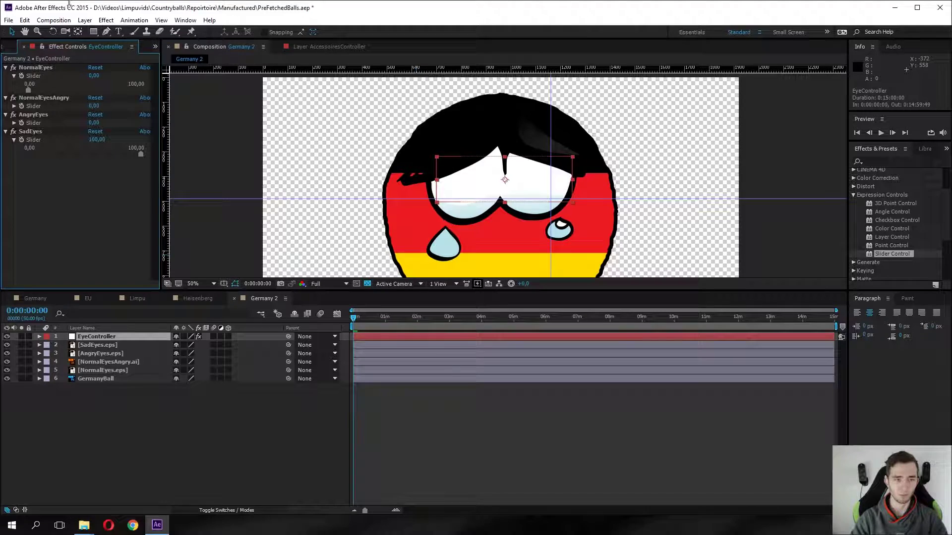
Show the blending mode and track matte columns in the timeline.
{"action": "left_click", "coordinate": [105, 337]}
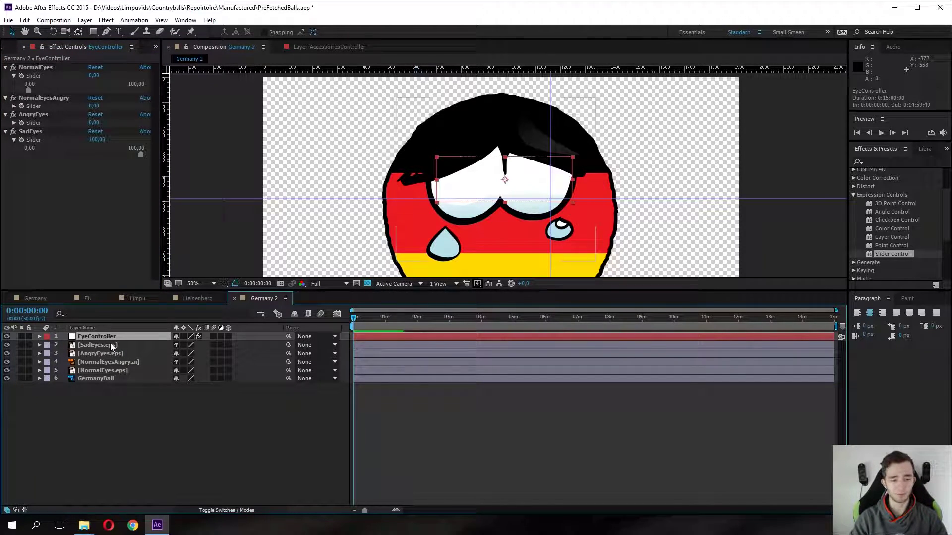
{"action": "left_click", "coordinate": [111, 361]}
{"action": "left_click", "coordinate": [105, 427]}
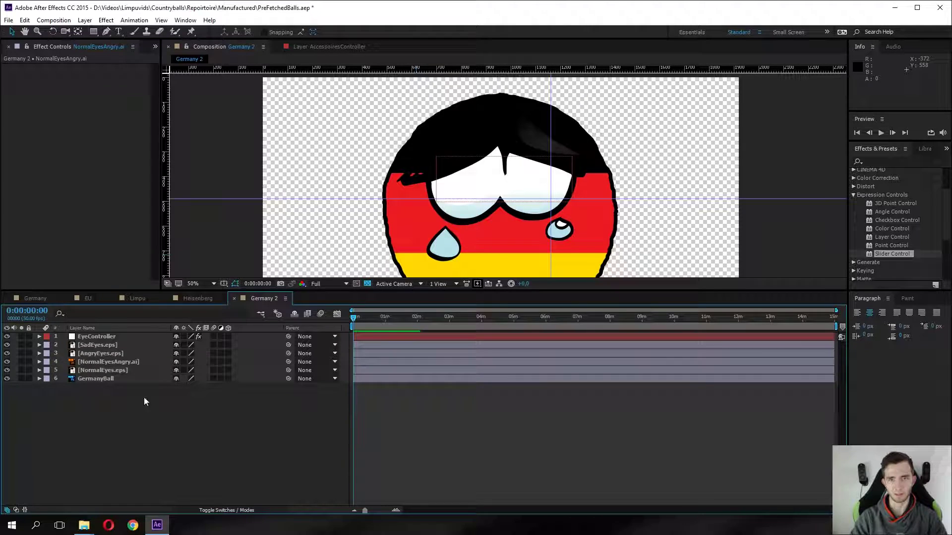
{"action": "left_click", "coordinate": [131, 337]}
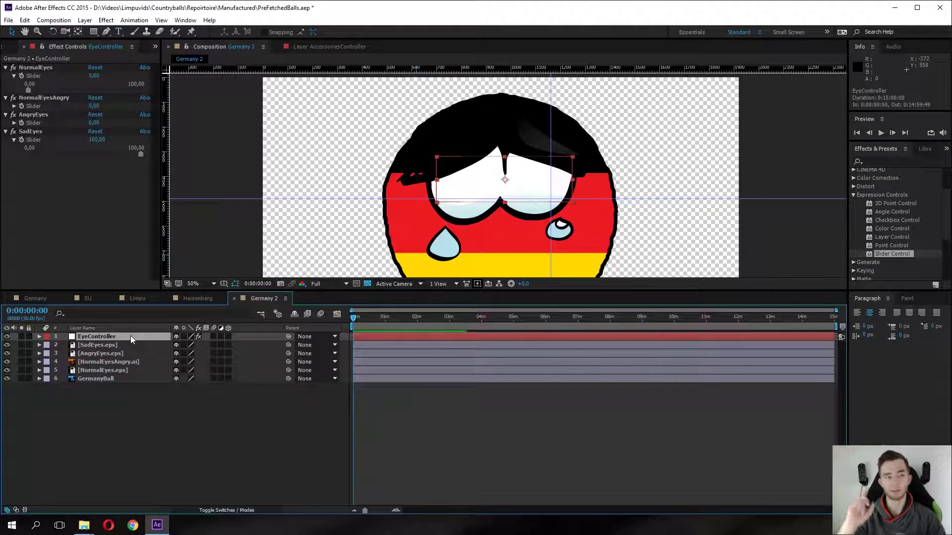
{"action": "left_click", "coordinate": [125, 481]}
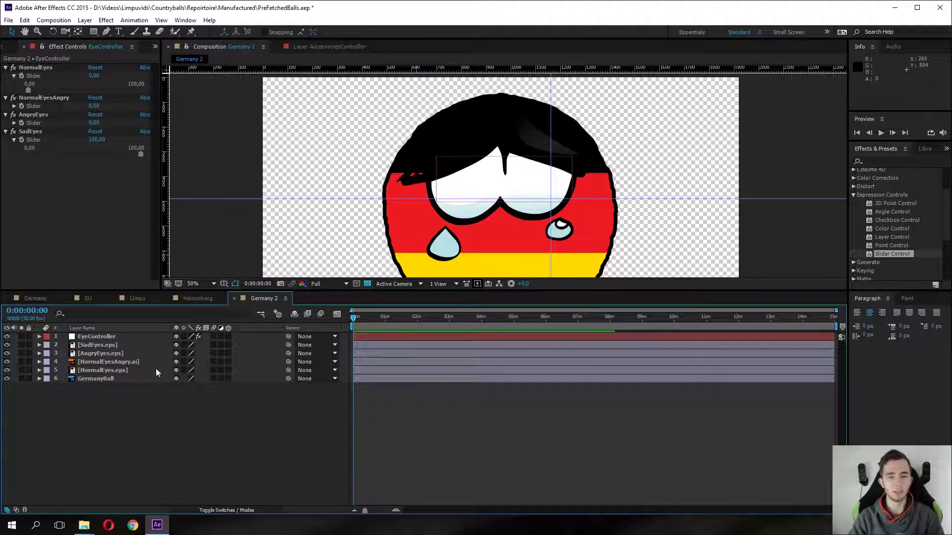
{"action": "left_click", "coordinate": [248, 510]}
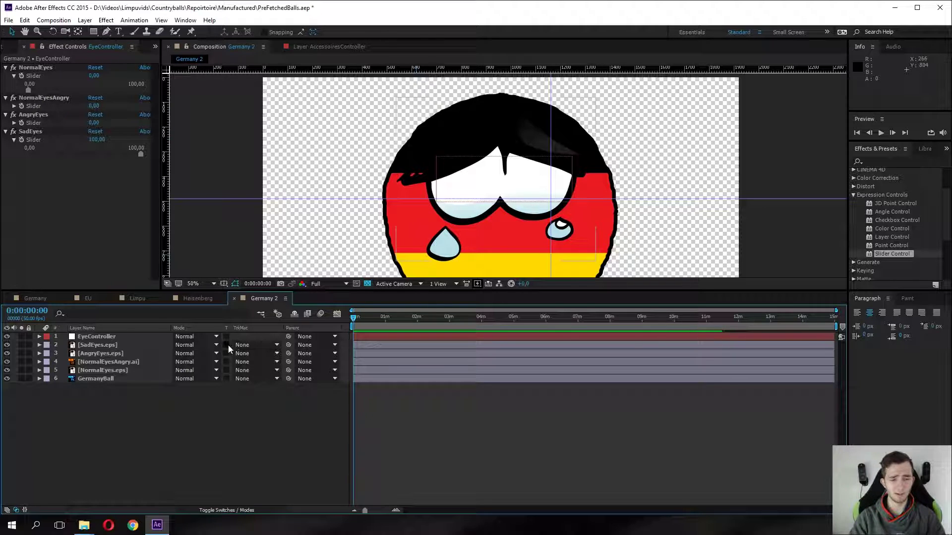
Turn on Preserve Underlying Transparency for layer 5, then try and undo a small EyeController move.
{"action": "left_click", "coordinate": [227, 370]}
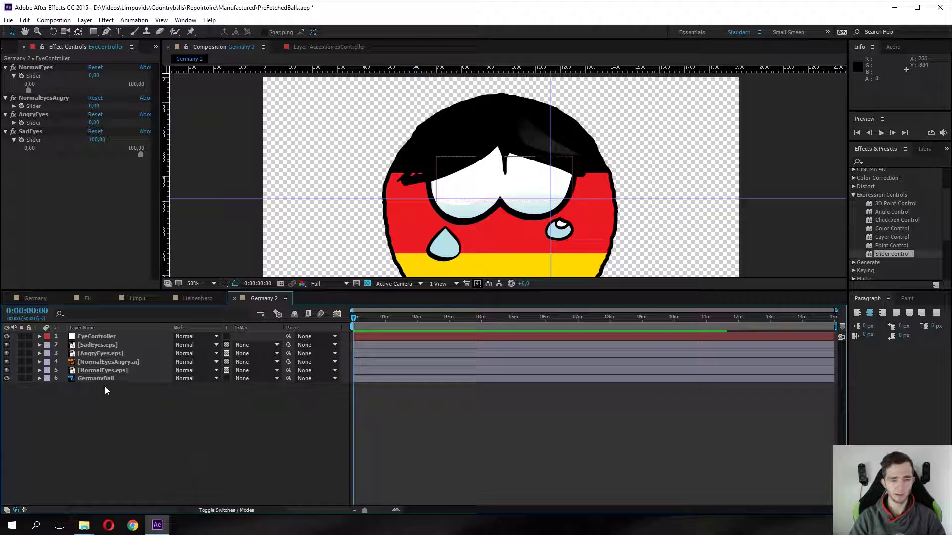
{"action": "left_click", "coordinate": [99, 337]}
{"action": "mouse_move", "coordinate": [481, 186]}
{"action": "left_mouse_down"}
{"action": "mouse_move", "coordinate": [349, 186]}
{"action": "mouse_move", "coordinate": [477, 177]}
{"action": "left_mouse_up"}
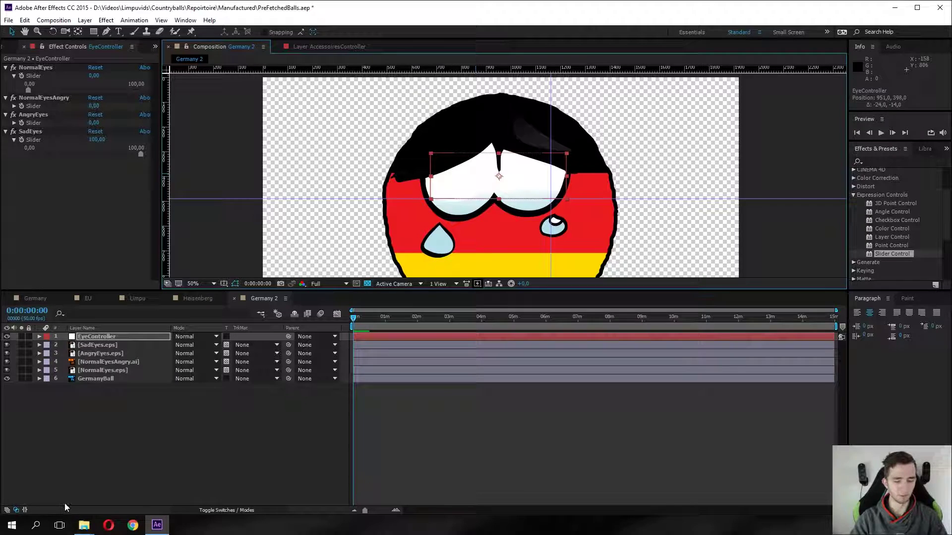
{"action": "key", "text": "ctrl+z"}
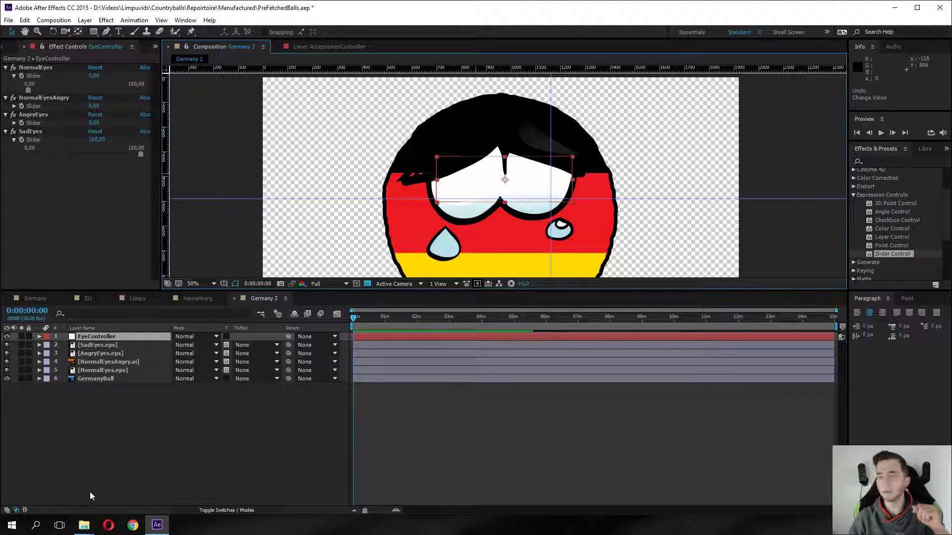
Slide the sad eyes far left with EyeController, then back onto the ball's centre.
{"action": "left_click_drag", "start_coordinate": [463, 184], "coordinate": [344, 181]}
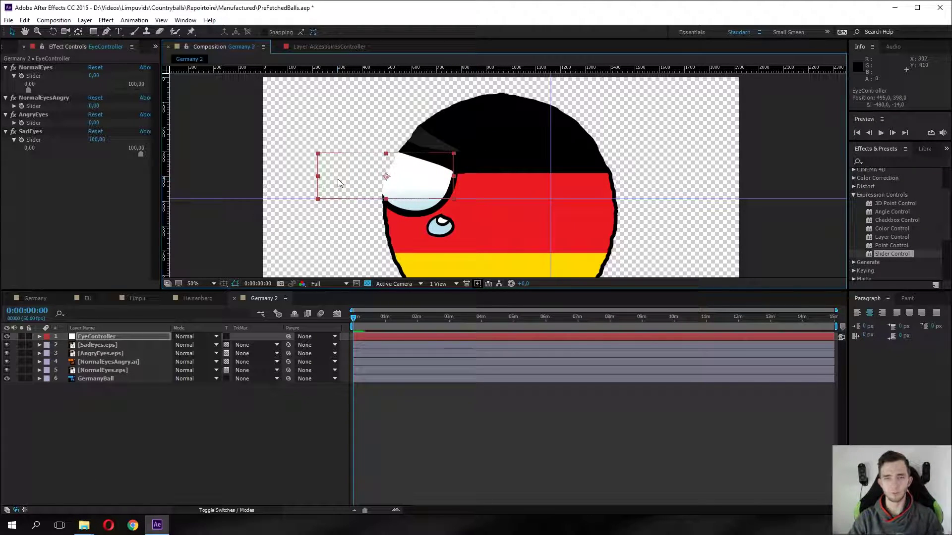
{"action": "key", "text": "Left"}
{"action": "key", "text": "Left"}
{"action": "key", "text": "Left"}
{"action": "key", "text": "Left"}
{"action": "key", "text": "Left"}
{"action": "key", "text": "Left"}
{"action": "key", "text": "Left"}
{"action": "key", "text": "Left"}
{"action": "key", "text": "Left"}
{"action": "key", "text": "Left"}
{"action": "key", "text": "Left"}
{"action": "key", "text": "Left"}
{"action": "key", "text": "Left"}
{"action": "key", "text": "Left"}
{"action": "key", "text": "Left"}
{"action": "key", "text": "Left"}
{"action": "key", "text": "Left"}
{"action": "key", "text": "Left"}
{"action": "left_click_drag", "start_coordinate": [338, 183], "coordinate": [458, 177]}
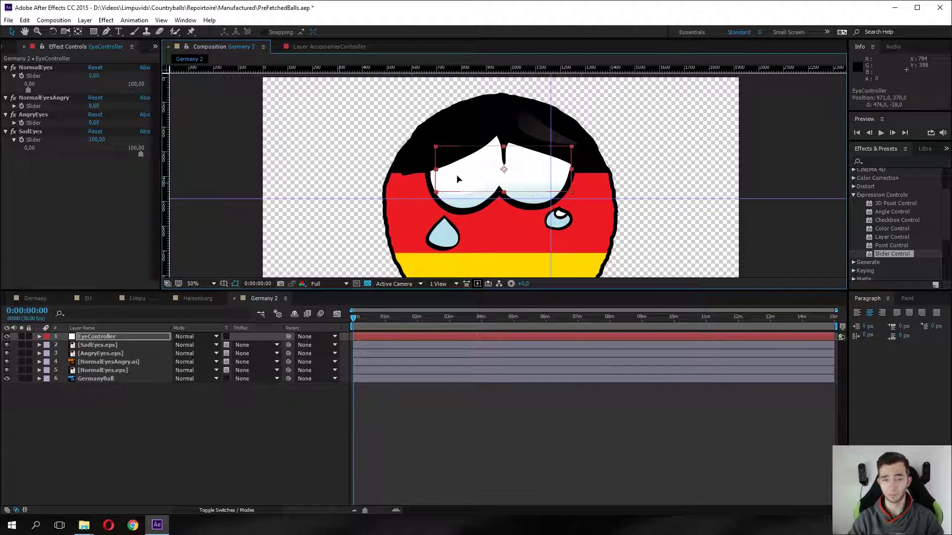
{"action": "left_click", "coordinate": [182, 456]}
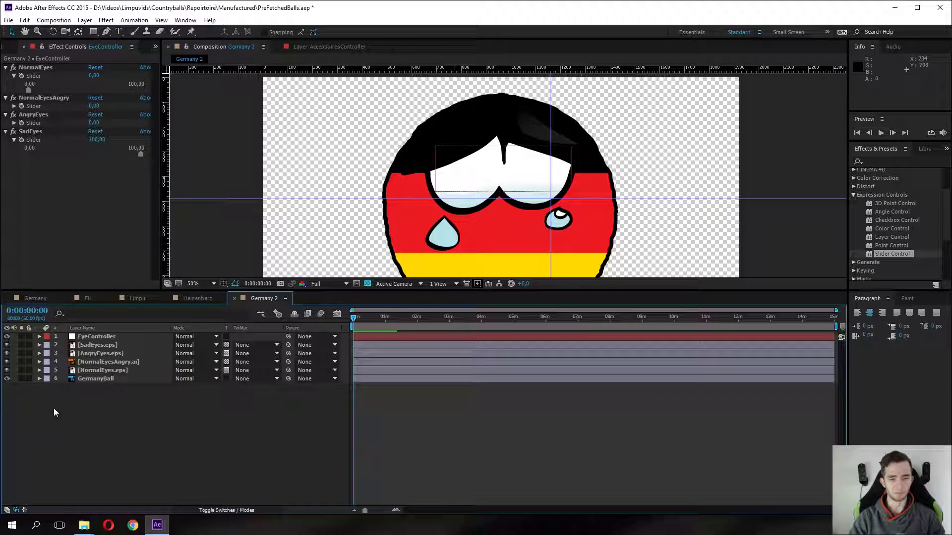
Test EyeController by moving the eyes left off the ball and back to the right.
{"action": "left_click", "coordinate": [3, 48]}
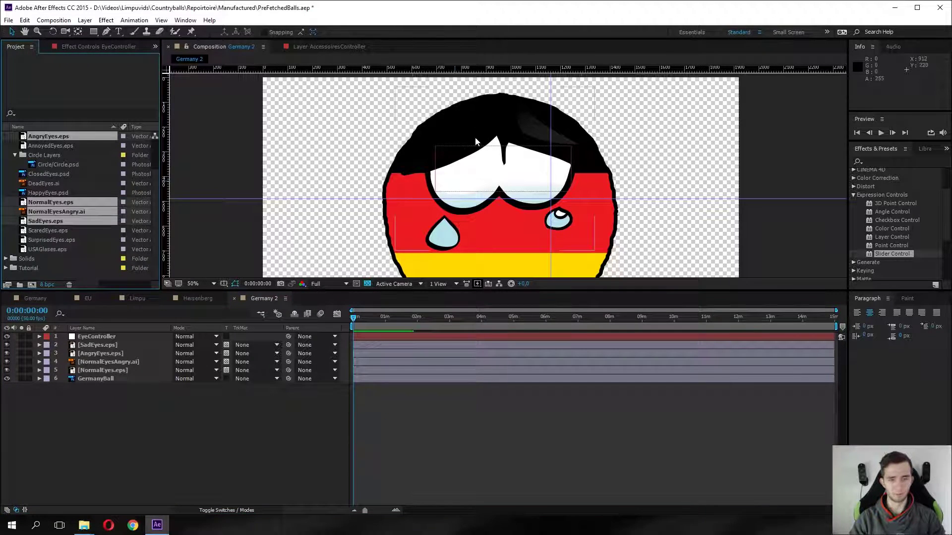
{"action": "left_click", "coordinate": [476, 174]}
{"action": "left_click_drag", "start_coordinate": [476, 174], "coordinate": [361, 175]}
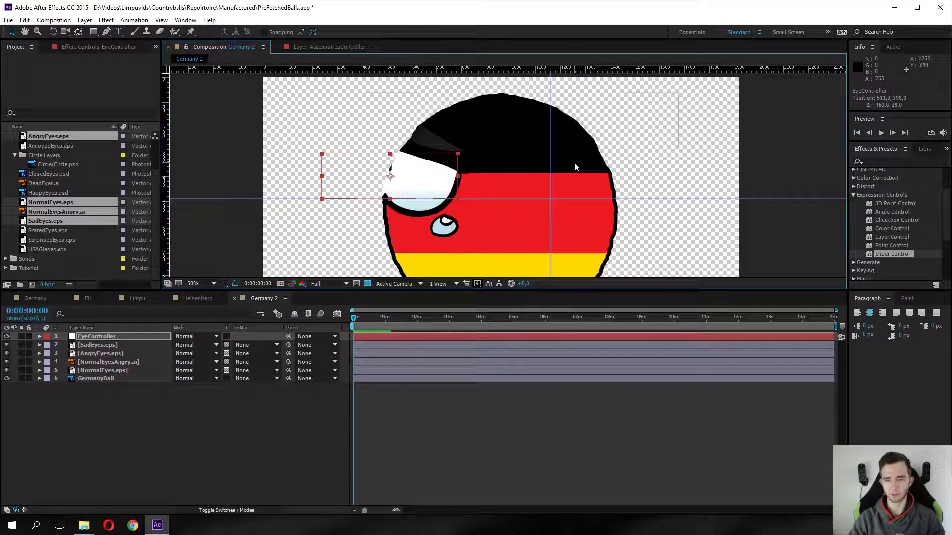
{"action": "scroll", "coordinate": [574, 162], "scroll_direction": "down", "scroll_amount": 2}
{"action": "scroll", "coordinate": [565, 211], "scroll_direction": "up", "scroll_amount": 1}
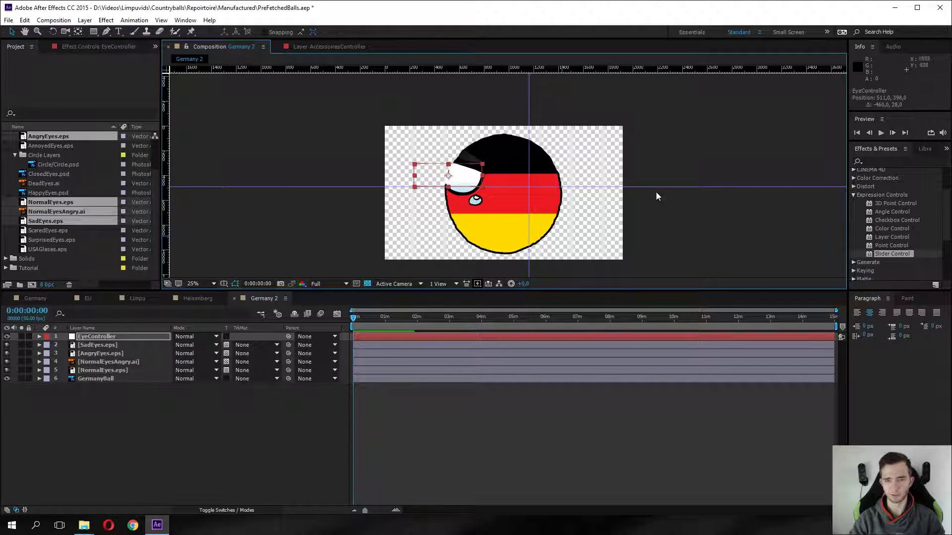
{"action": "scroll", "coordinate": [508, 178], "scroll_direction": "up", "scroll_amount": 1}
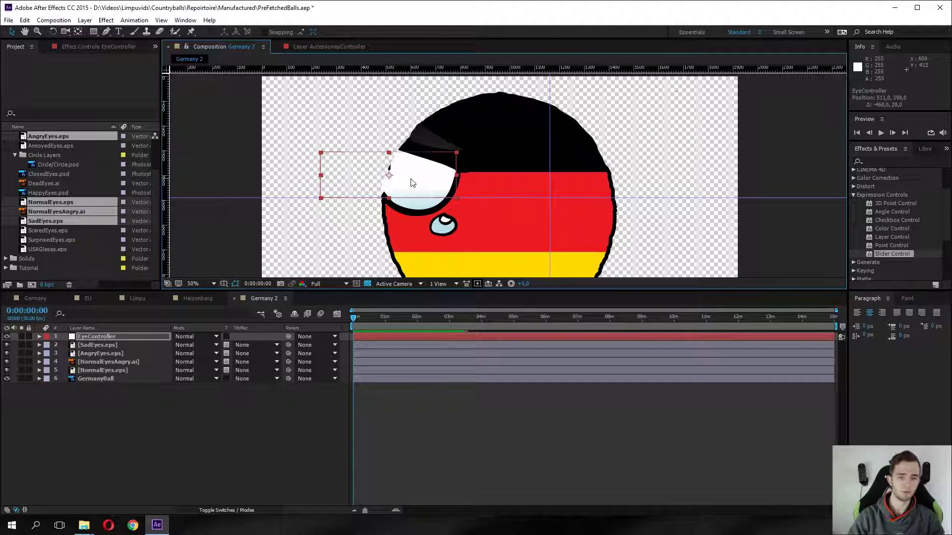
{"action": "left_click_drag", "start_coordinate": [410, 183], "coordinate": [523, 183]}
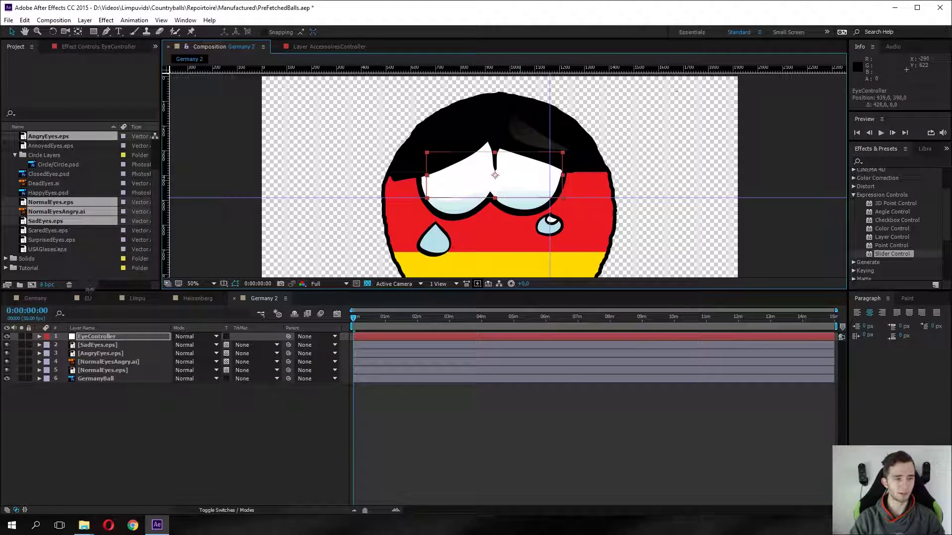
{"action": "key", "text": "F2"}
Add Circle/Circle.psd from the Project panel to Germany 2 as a new layer.
{"action": "left_click", "coordinate": [49, 164]}
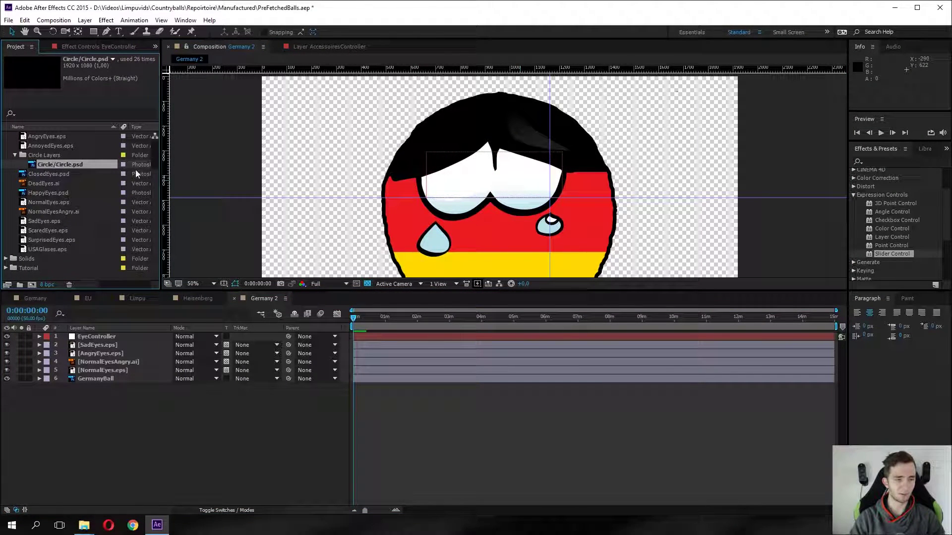
{"action": "left_click_drag", "start_coordinate": [46, 164], "coordinate": [78, 346]}
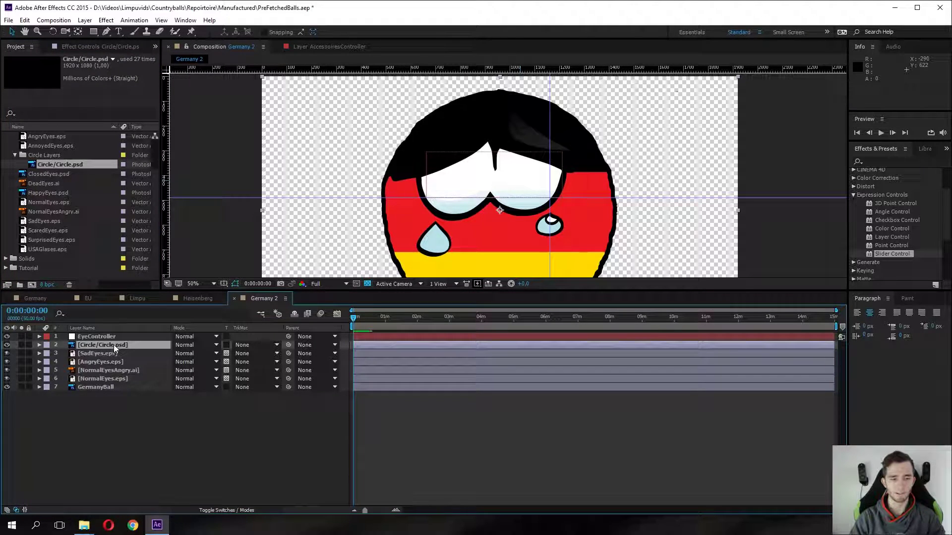
{"action": "key", "text": "comma"}
{"action": "key", "text": "comma"}
Parent the Circle/Circle.psd layer to GermanyBall using its Parent pick-whip.
{"action": "key", "text": "Down"}
{"action": "key", "text": "Down"}
{"action": "key", "text": "Down"}
{"action": "key", "text": "Down"}
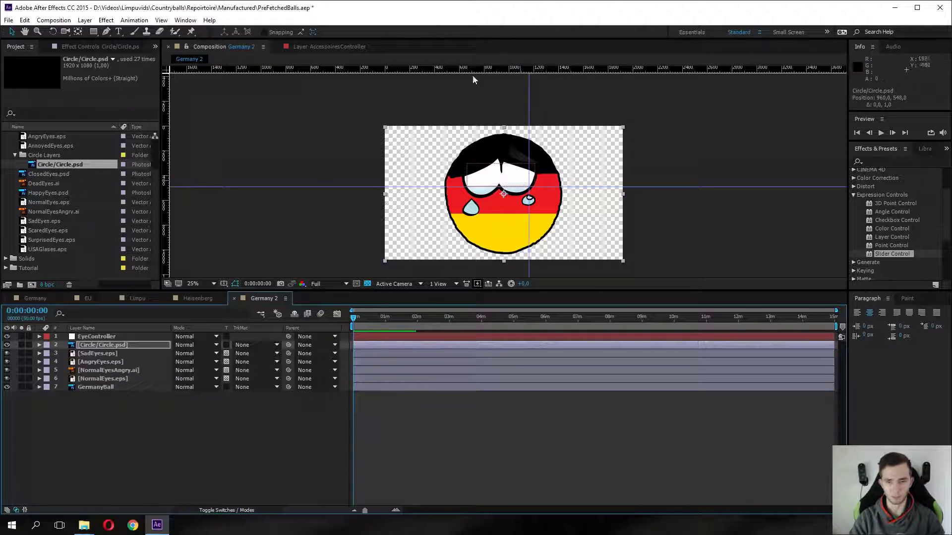
{"action": "left_click", "coordinate": [112, 457]}
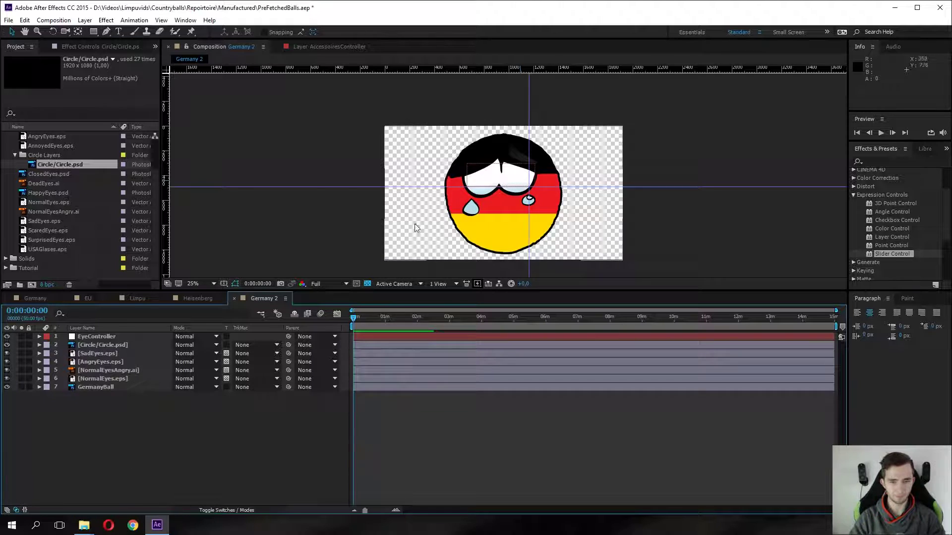
{"action": "left_click", "coordinate": [96, 344]}
{"action": "left_click_drag", "start_coordinate": [288, 345], "coordinate": [92, 387]}
{"action": "left_click", "coordinate": [183, 409]}
{"action": "key", "text": "period"}
{"action": "key", "text": "period"}
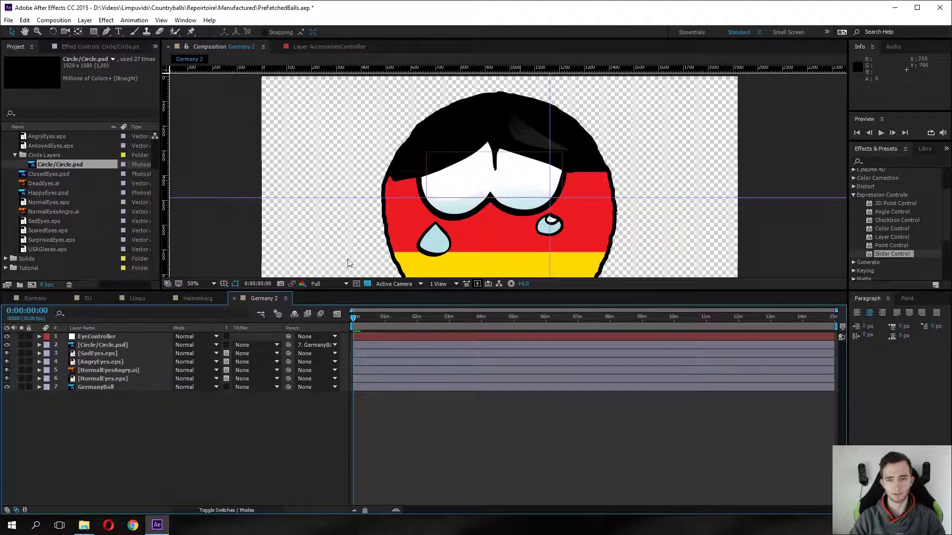
Test the rig by dragging EyeController far left and back to the ball's centre.
{"action": "left_click", "coordinate": [450, 182]}
{"action": "left_click_drag", "start_coordinate": [450, 181], "coordinate": [329, 181]}
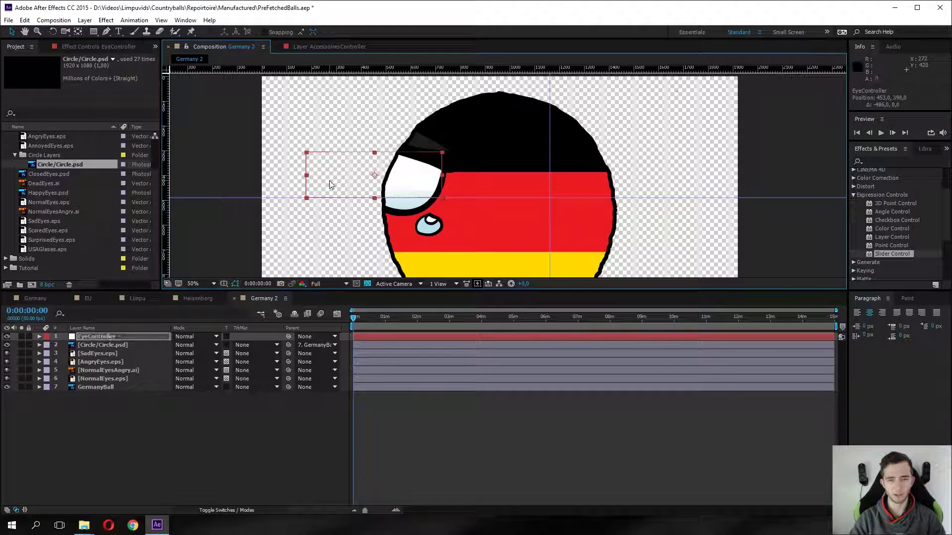
{"action": "key", "text": "comma"}
{"action": "key", "text": "comma"}
{"action": "key", "text": "comma"}
{"action": "key", "text": "comma"}
{"action": "key", "text": "period"}
{"action": "key", "text": "period"}
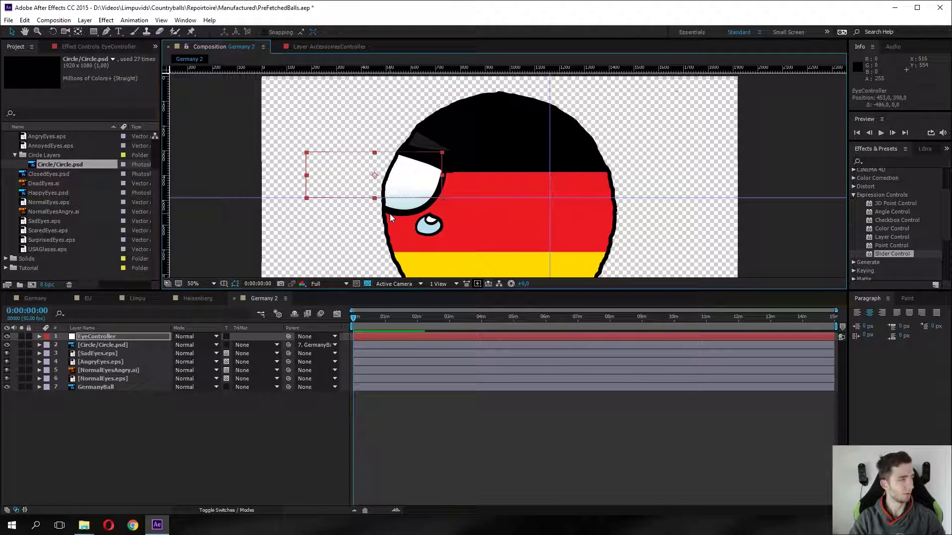
{"action": "left_click_drag", "start_coordinate": [349, 175], "coordinate": [492, 165]}
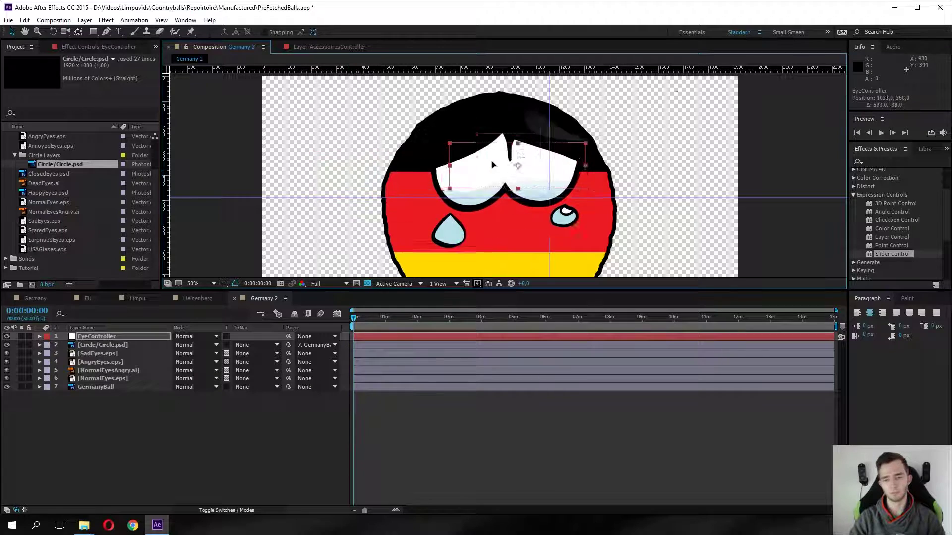
{"action": "left_click", "coordinate": [87, 430]}
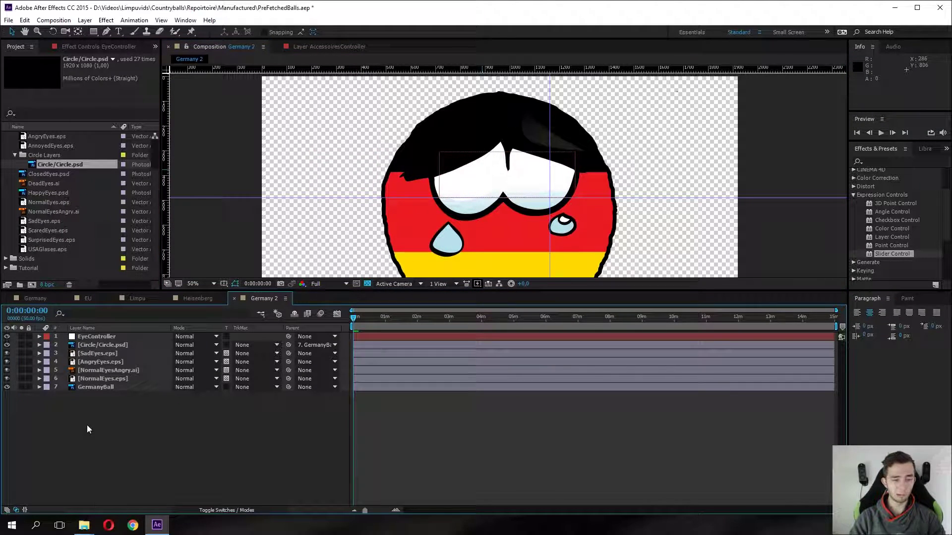
{"action": "left_click", "coordinate": [102, 345]}
Lock the NormalEyes.eps and GermanyBall layers.
{"action": "left_click", "coordinate": [205, 437]}
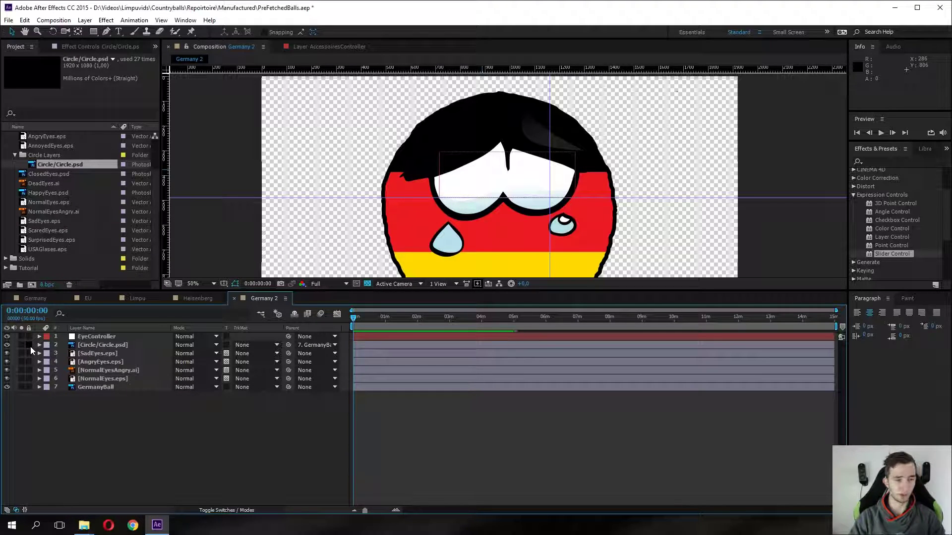
{"action": "left_click", "coordinate": [28, 378]}
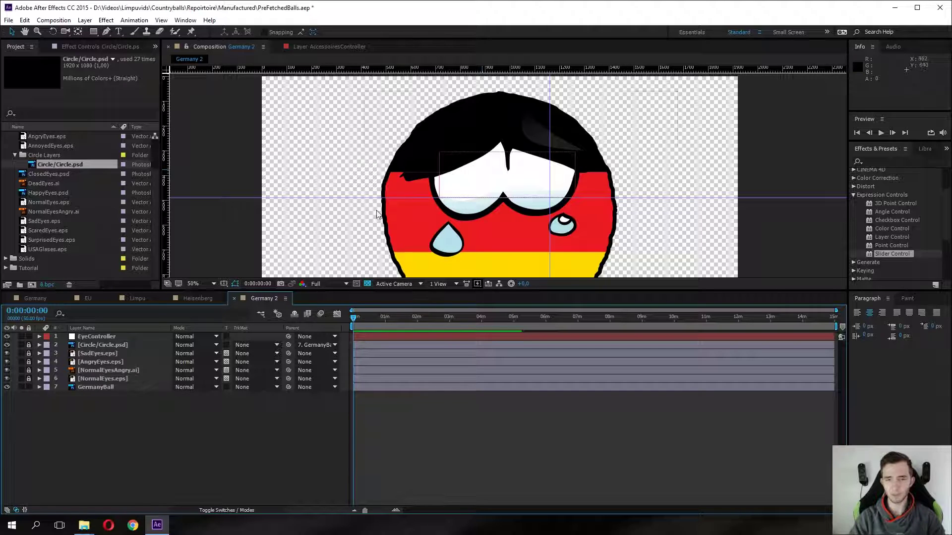
{"action": "left_click", "coordinate": [390, 178]}
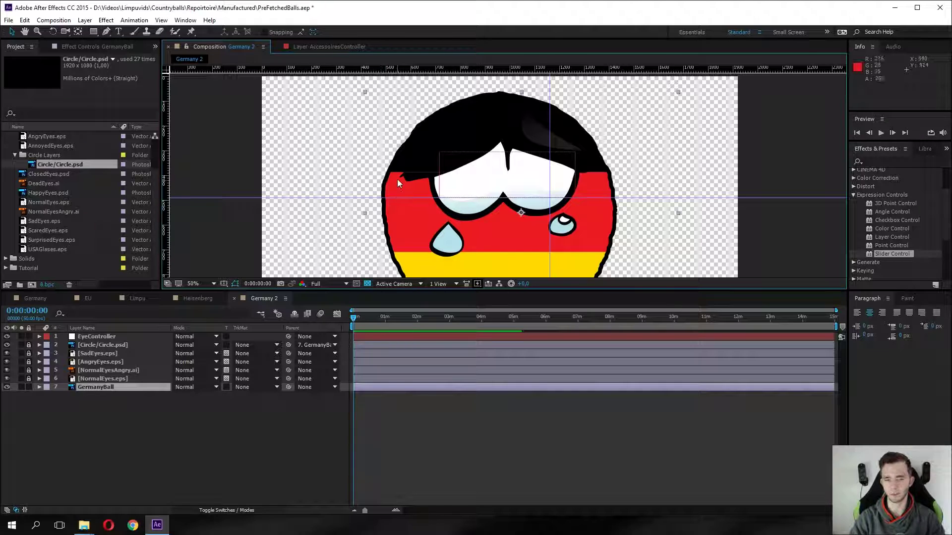
{"action": "left_click", "coordinate": [301, 153]}
{"action": "left_click", "coordinate": [454, 193]}
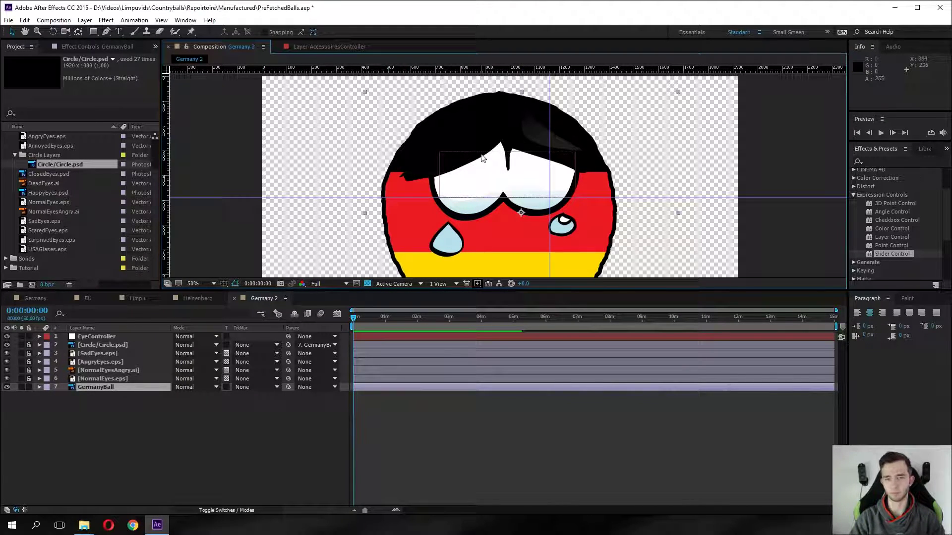
{"action": "left_click", "coordinate": [257, 152]}
{"action": "left_click", "coordinate": [30, 387]}
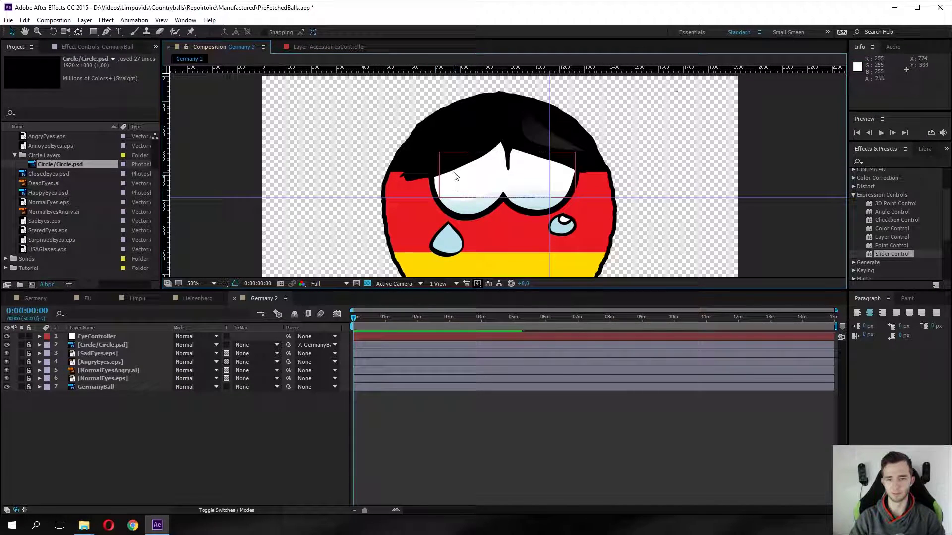
Check the eyes still follow EyeController, then mark layers 2–6 as shy.
{"action": "left_click", "coordinate": [475, 155]}
{"action": "mouse_move", "coordinate": [476, 150]}
{"action": "left_mouse_down"}
{"action": "mouse_move", "coordinate": [373, 183]}
{"action": "mouse_move", "coordinate": [344, 170]}
{"action": "mouse_move", "coordinate": [437, 180]}
{"action": "mouse_move", "coordinate": [466, 162]}
{"action": "left_mouse_up"}
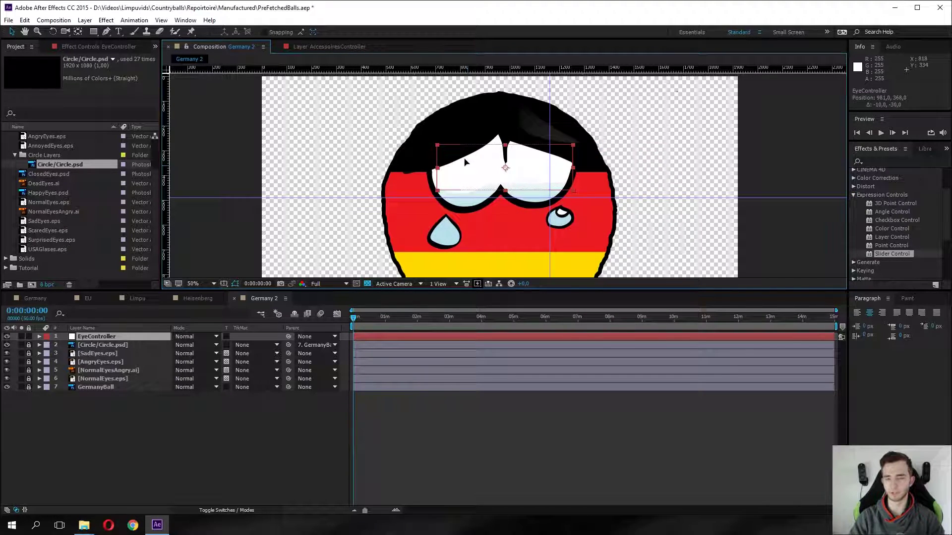
{"action": "left_click", "coordinate": [218, 458]}
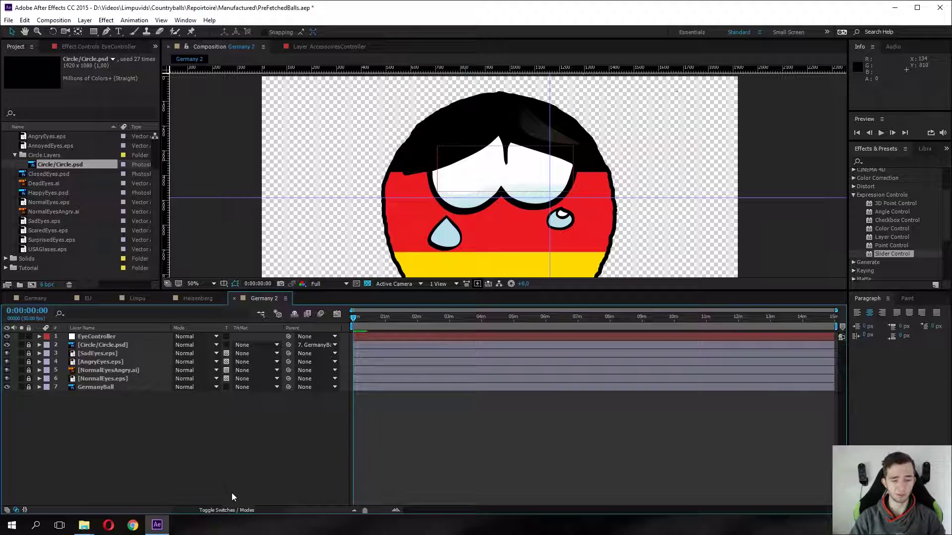
{"action": "left_click", "coordinate": [228, 511]}
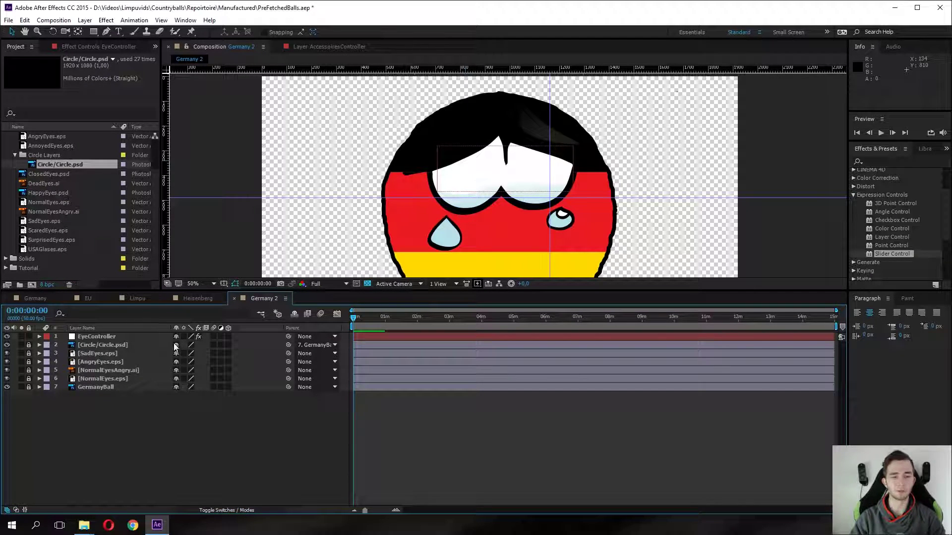
{"action": "left_click_drag", "start_coordinate": [177, 348], "coordinate": [173, 378]}
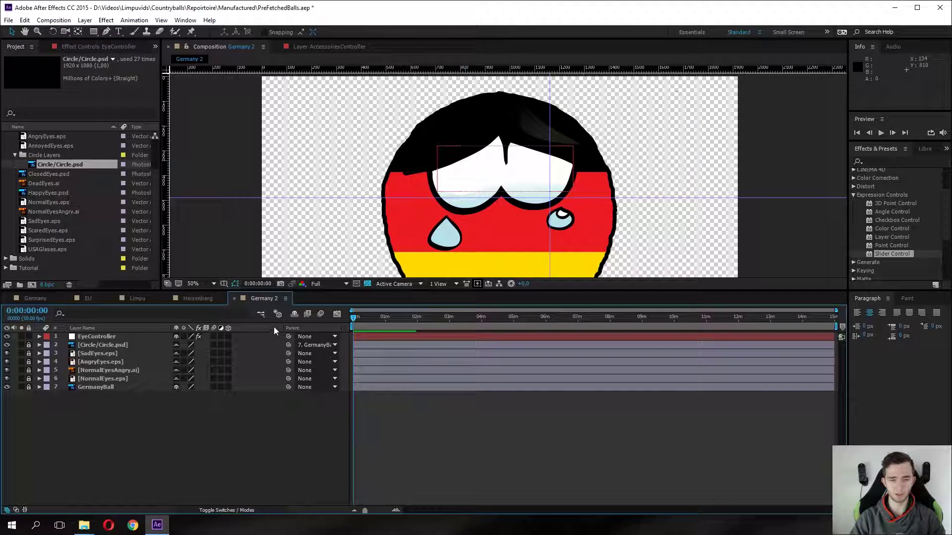
Hide the shy layers, then shift EyeController to confirm the eyes still follow it.
{"action": "left_click", "coordinate": [295, 315]}
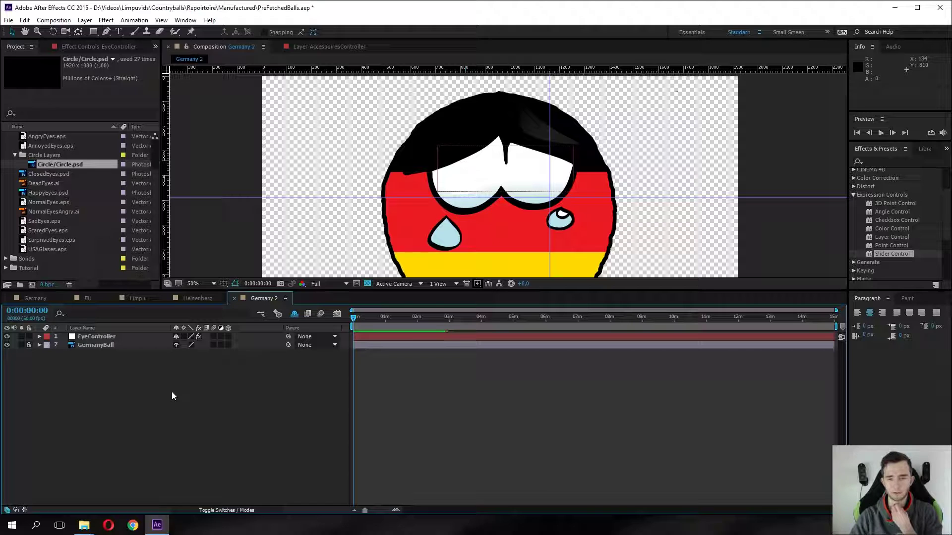
{"action": "left_click_drag", "start_coordinate": [489, 154], "coordinate": [499, 159]}
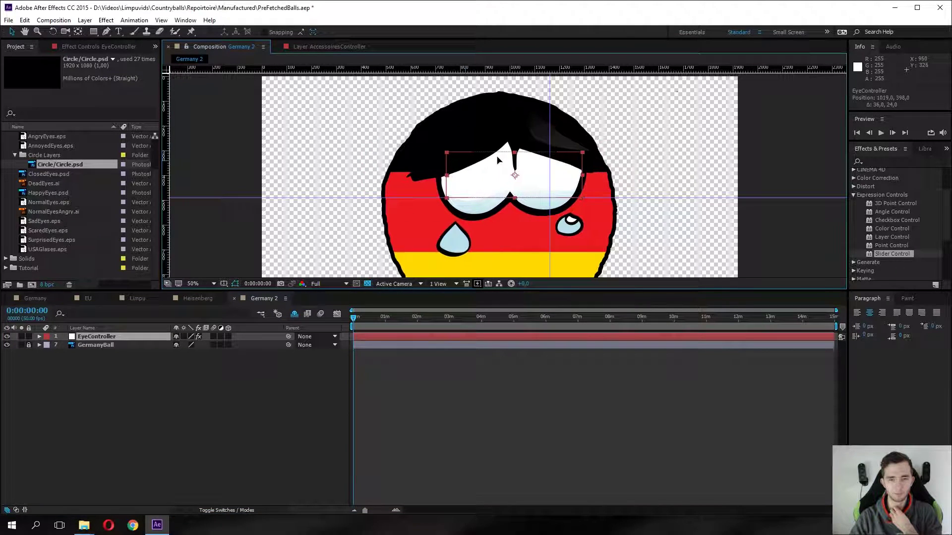
{"action": "key", "text": "Return"}
{"action": "left_click_drag", "start_coordinate": [494, 174], "coordinate": [478, 169]}
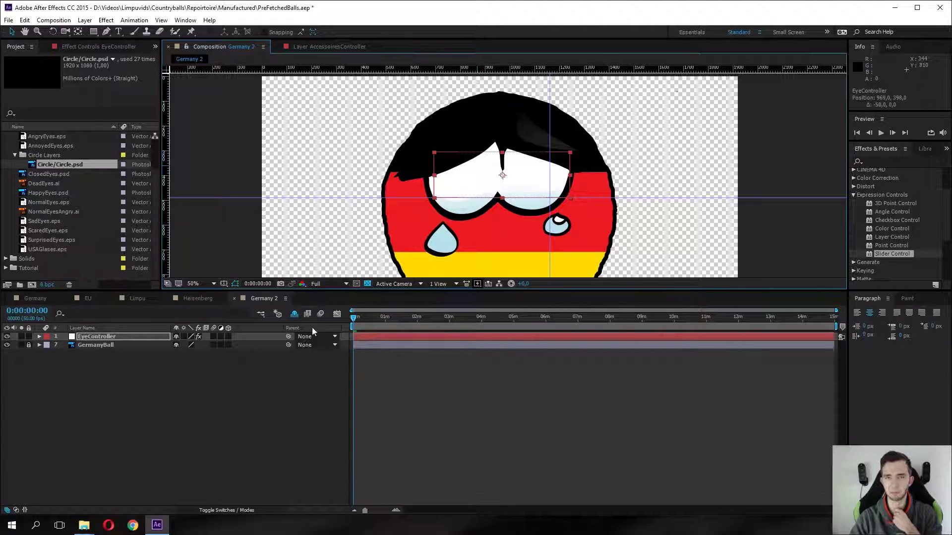
{"action": "left_click", "coordinate": [208, 376]}
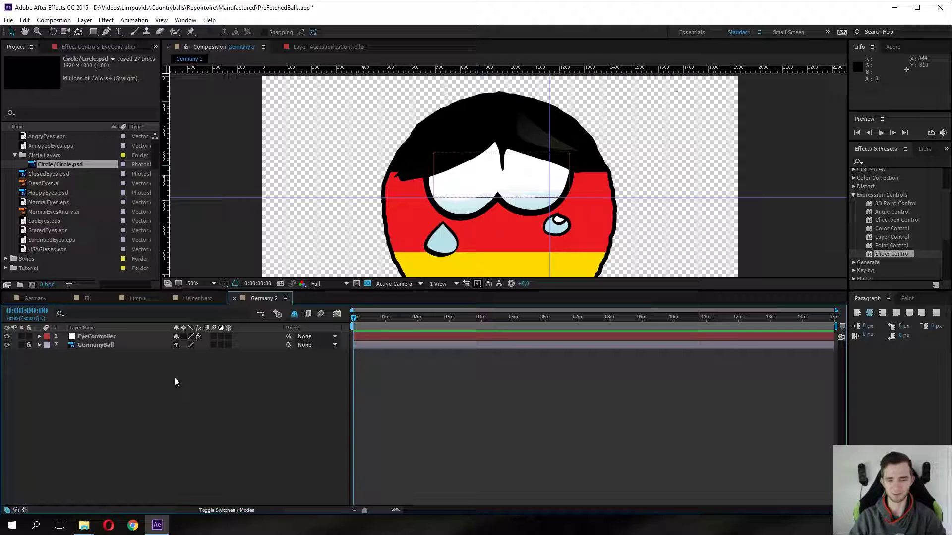
{"action": "scroll", "coordinate": [359, 135], "scroll_direction": "down", "scroll_amount": 2}
{"action": "scroll", "coordinate": [360, 140], "scroll_direction": "up", "scroll_amount": 2}
{"action": "scroll", "coordinate": [375, 148], "scroll_direction": "down", "scroll_amount": 2}
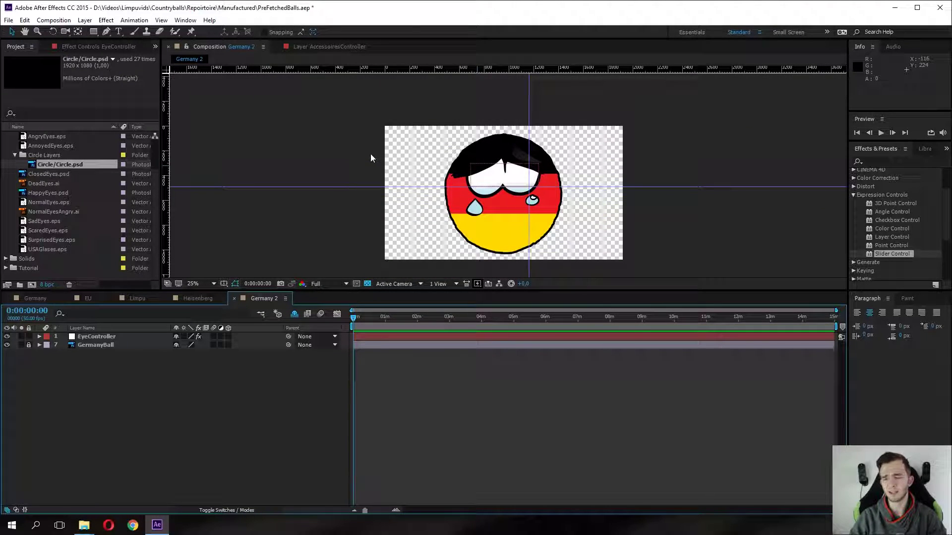